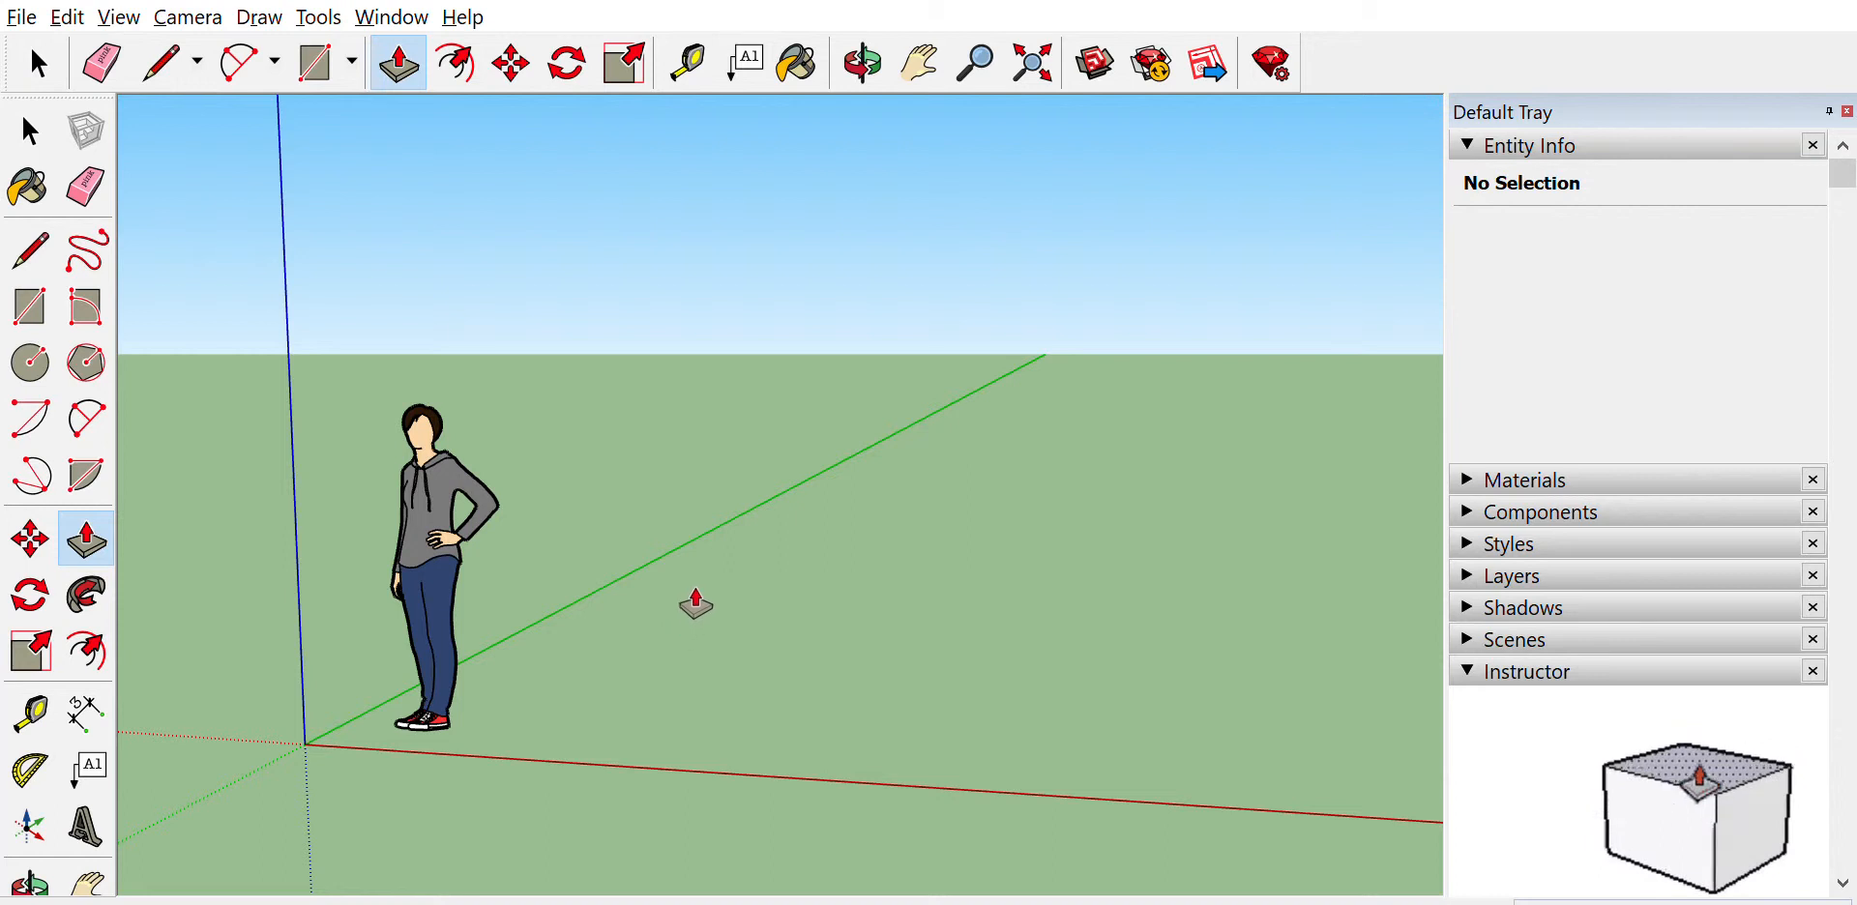
Draw a 1200 ft² floor rectangle on the ground plane with one corner at the origin
middle_drag(689, 616, 647, 722)
middle_drag(982, 530, 1075, 479)
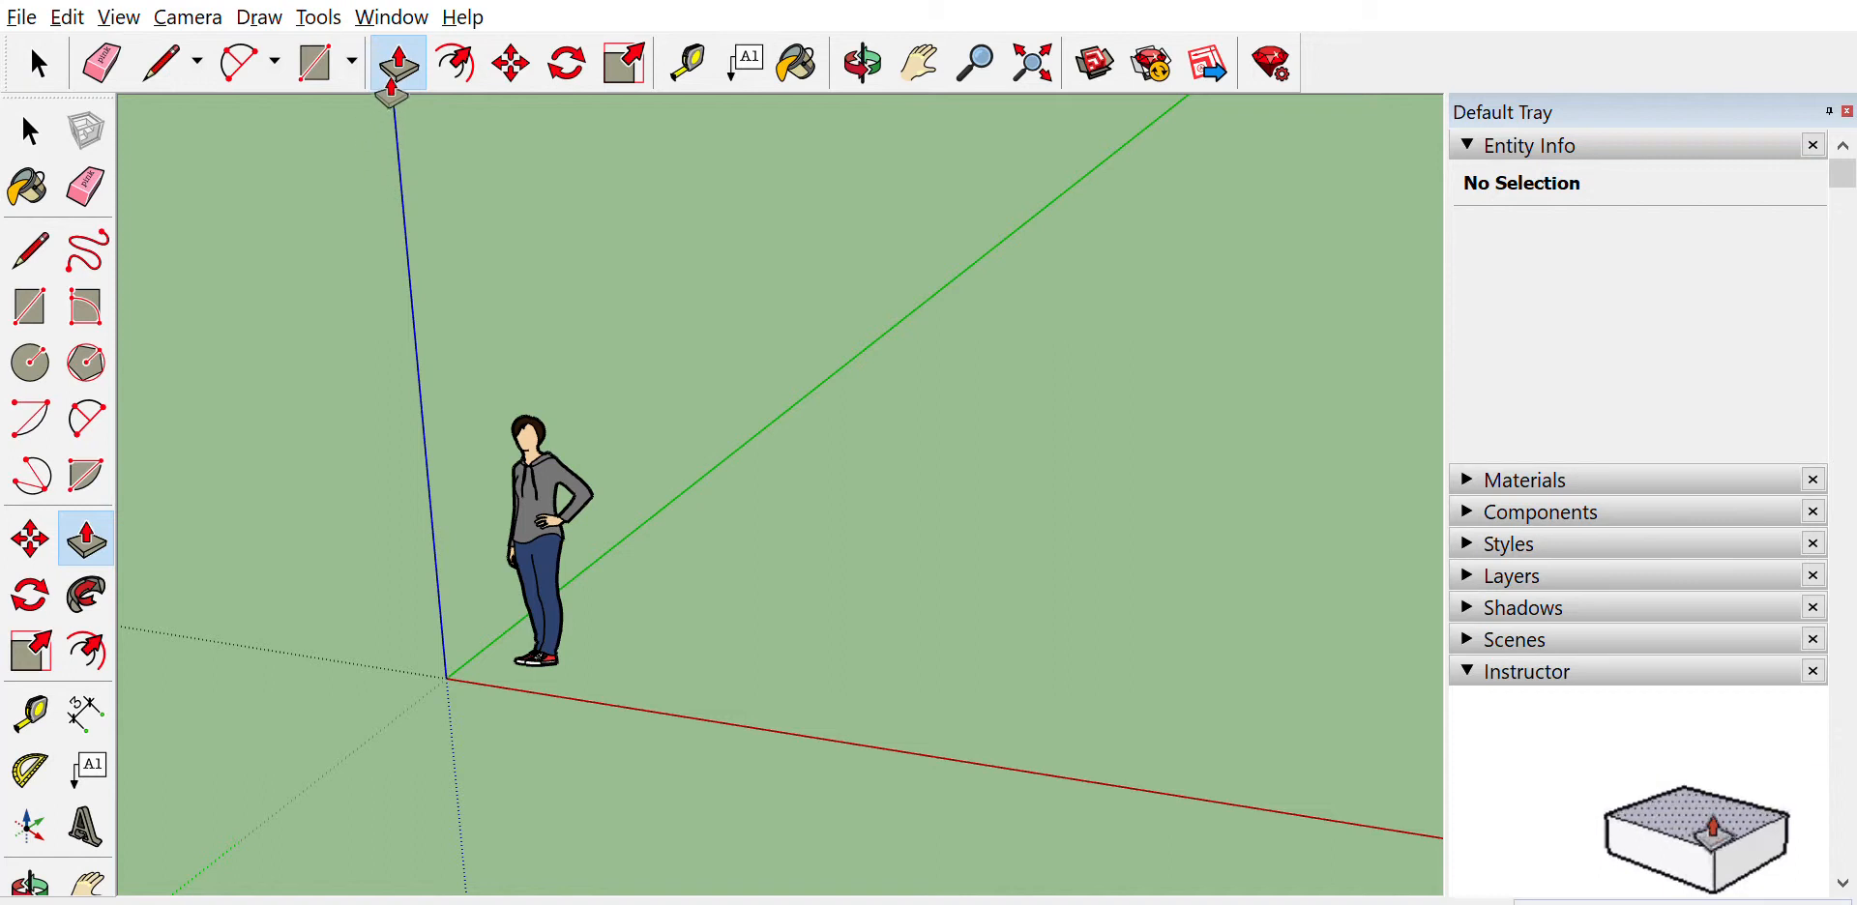
click(314, 63)
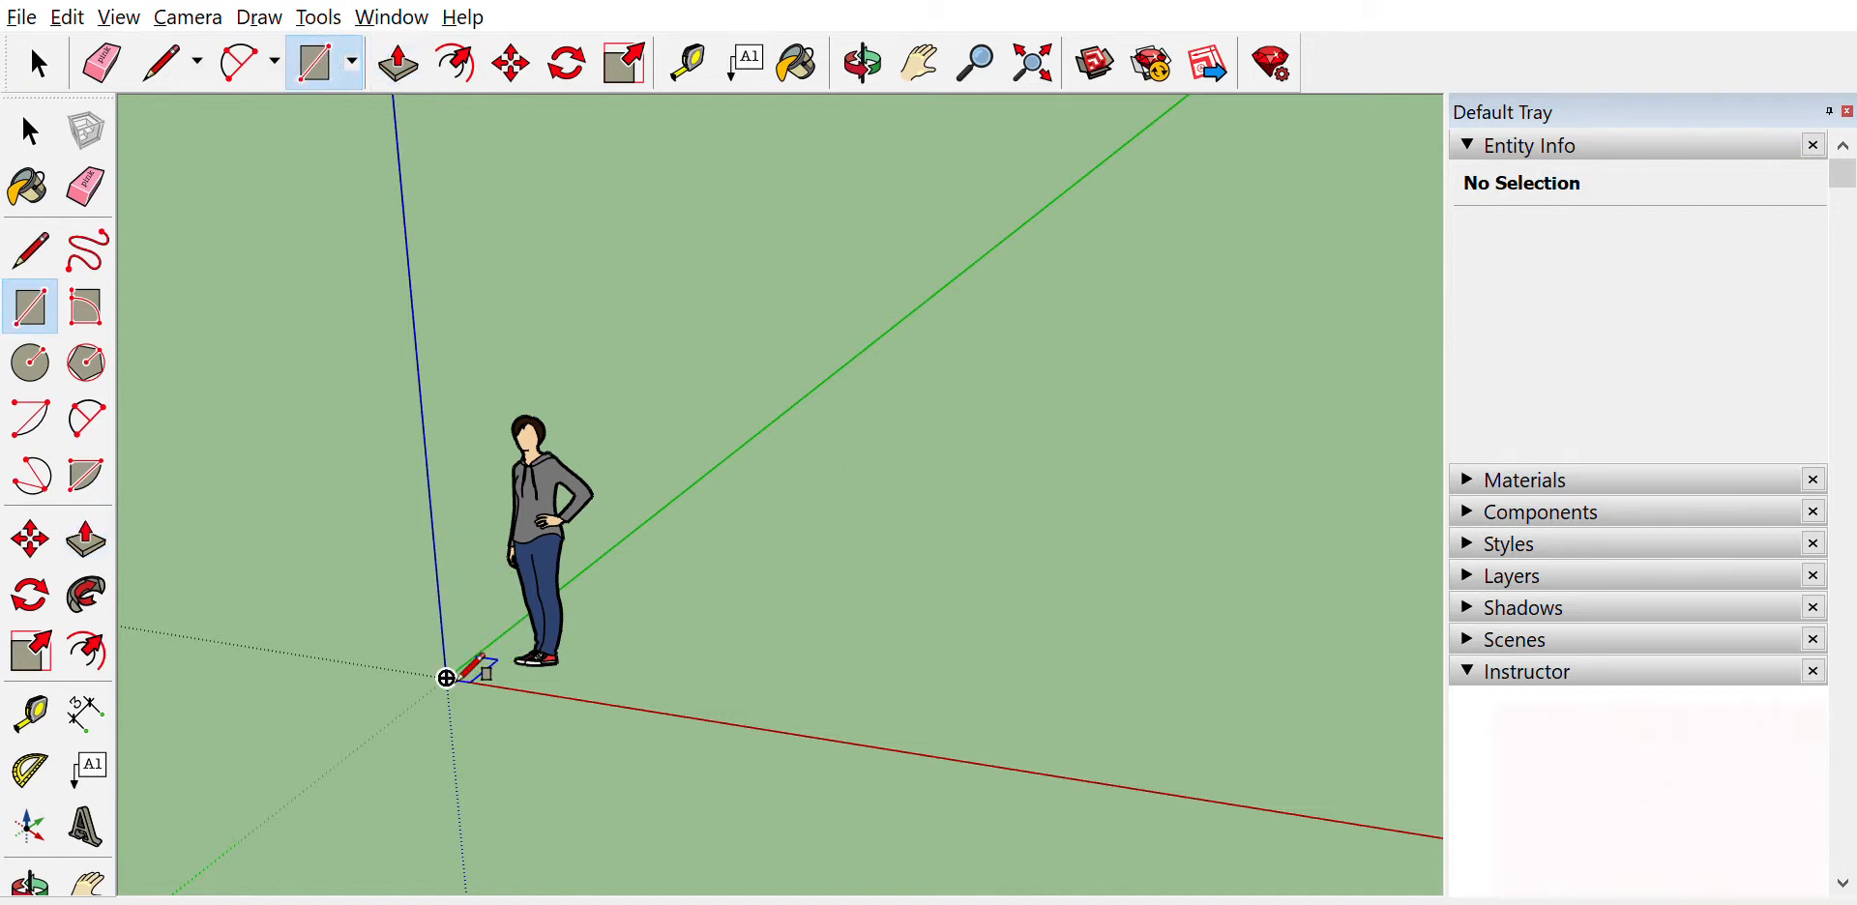
click(740, 447)
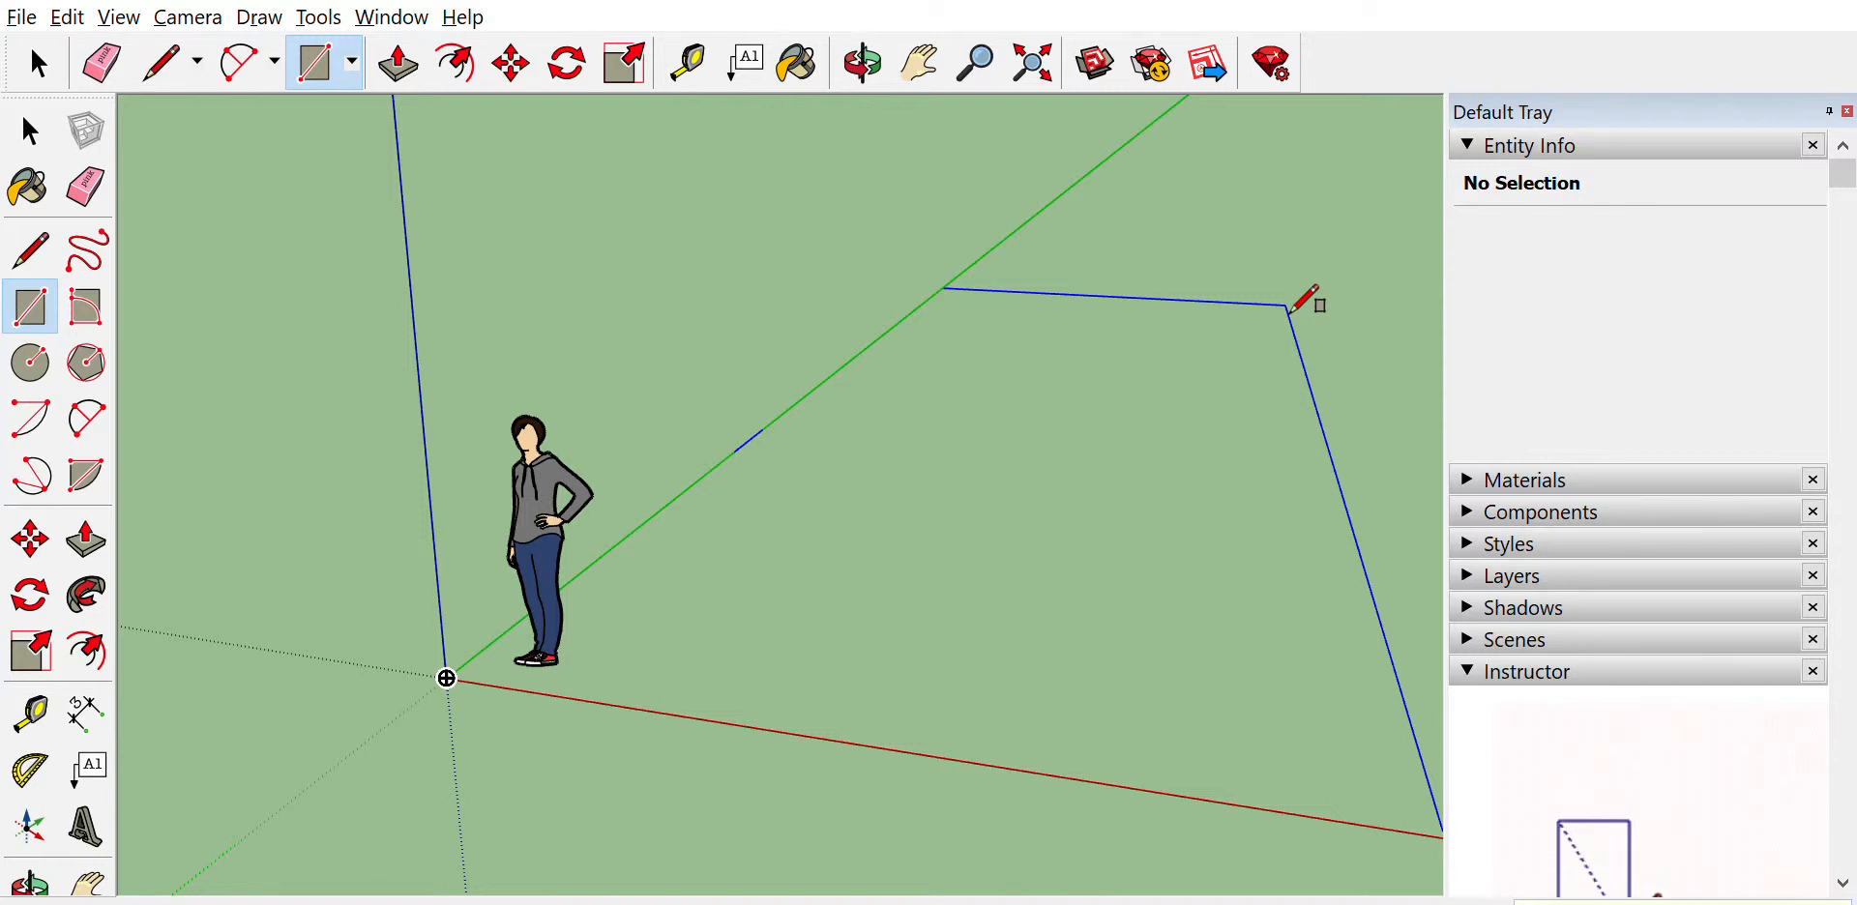
click(1289, 311)
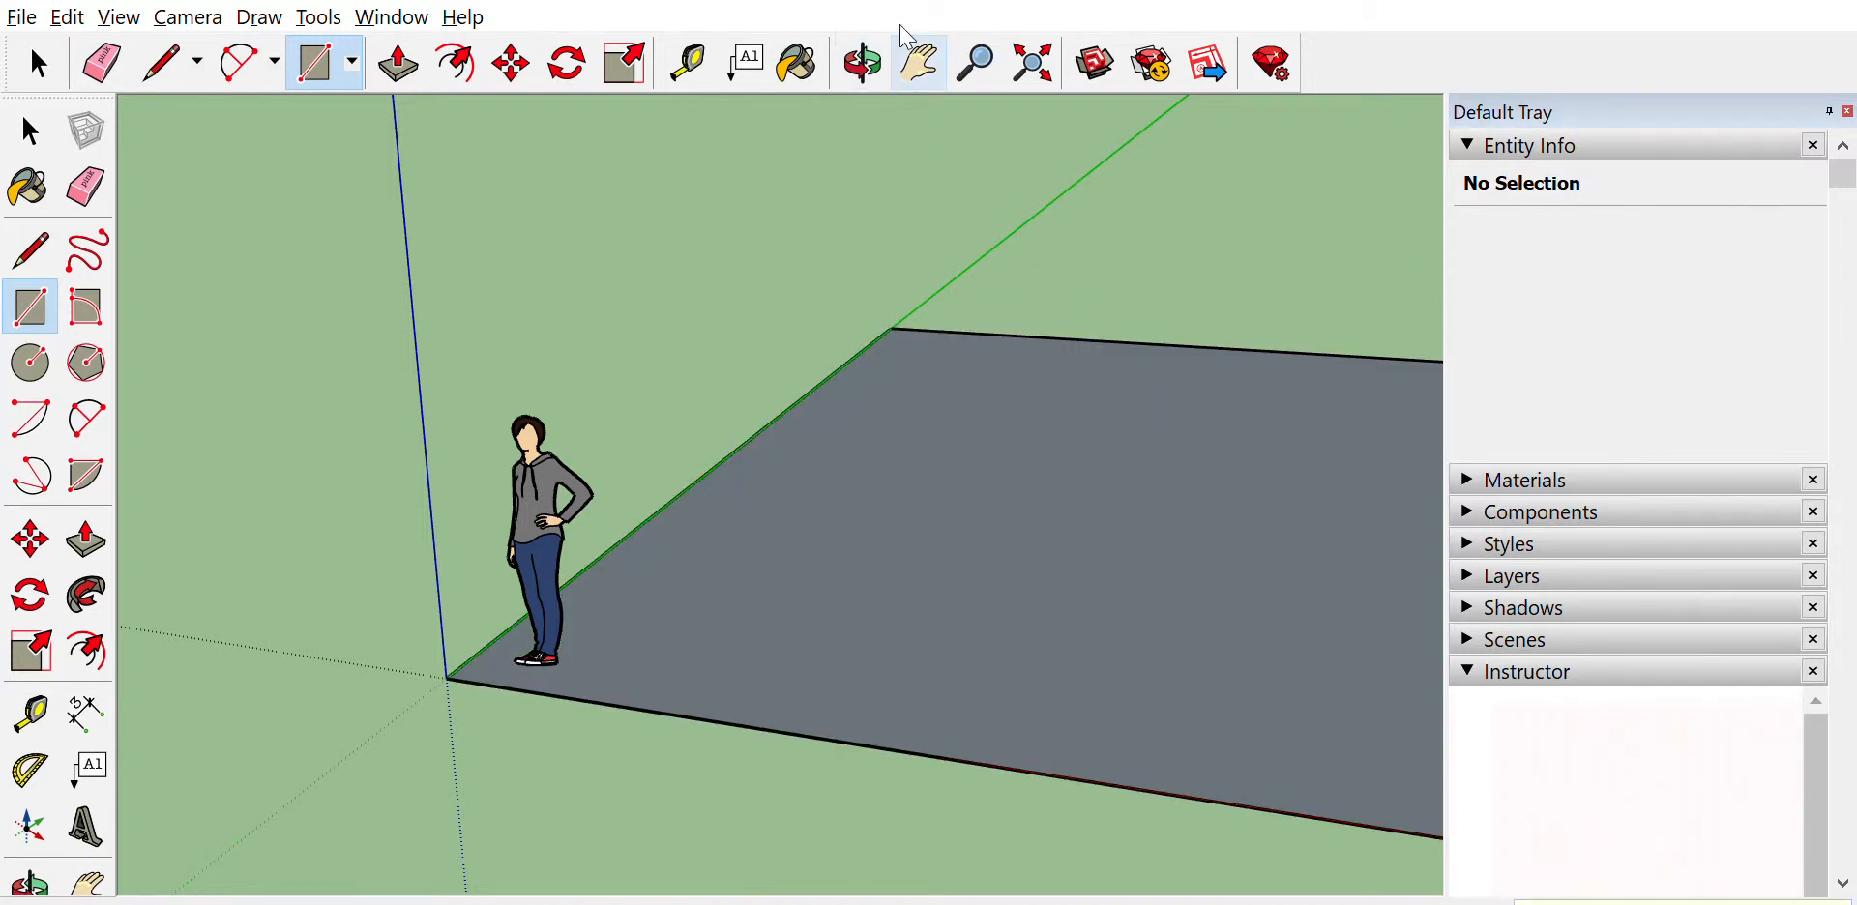
Try to offset the floor rectangle's edges outward, then undo that offset
click(915, 58)
drag(1077, 417, 818, 403)
scroll(934, 372, down, 3)
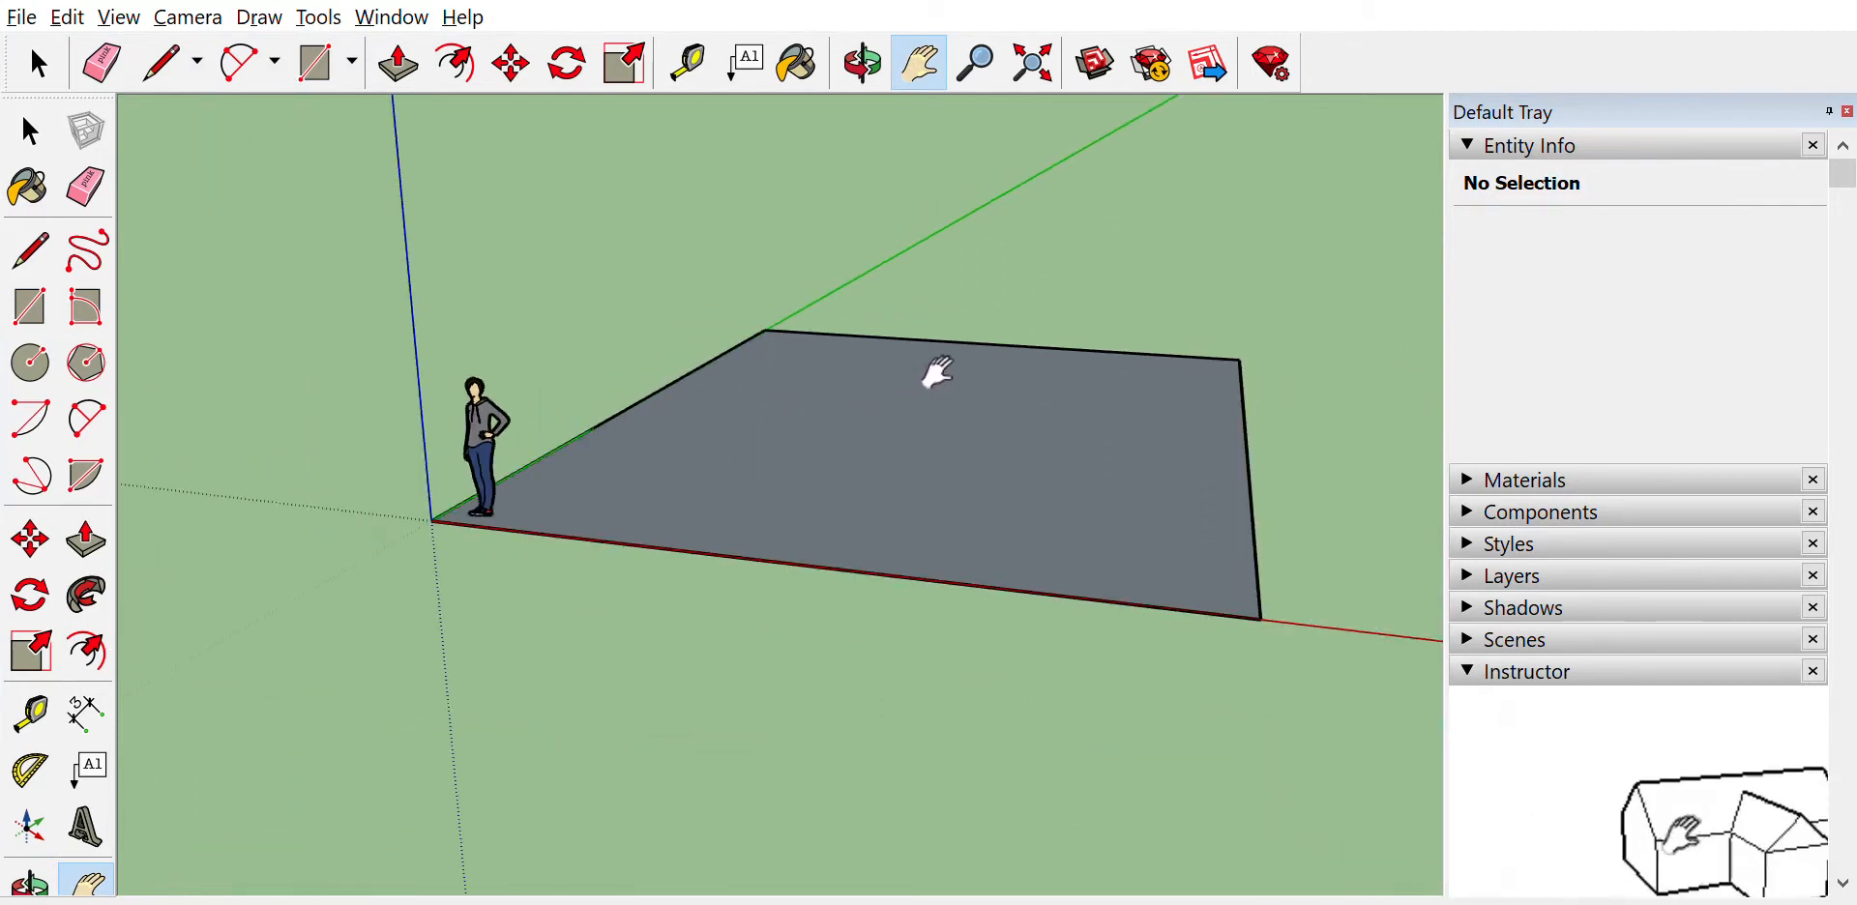
mouse_move(1006, 395)
middle_down()
mouse_move(1001, 450)
mouse_move(946, 527)
mouse_move(1078, 339)
middle_up()
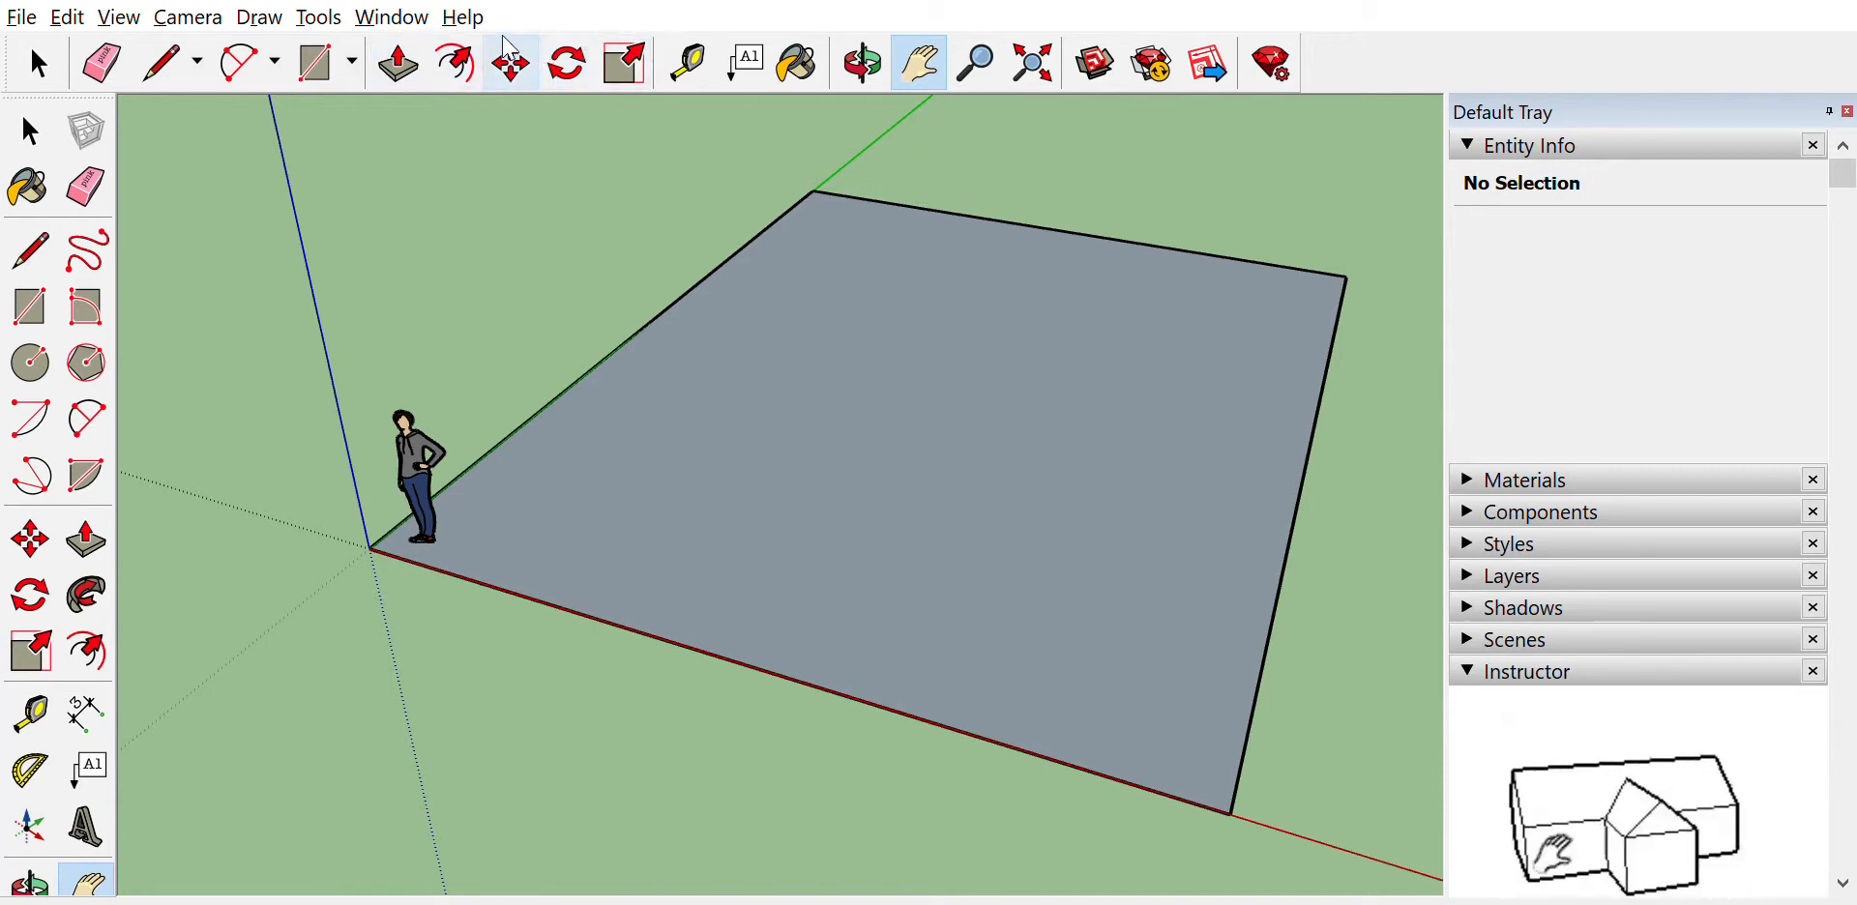
click(454, 63)
click(664, 638)
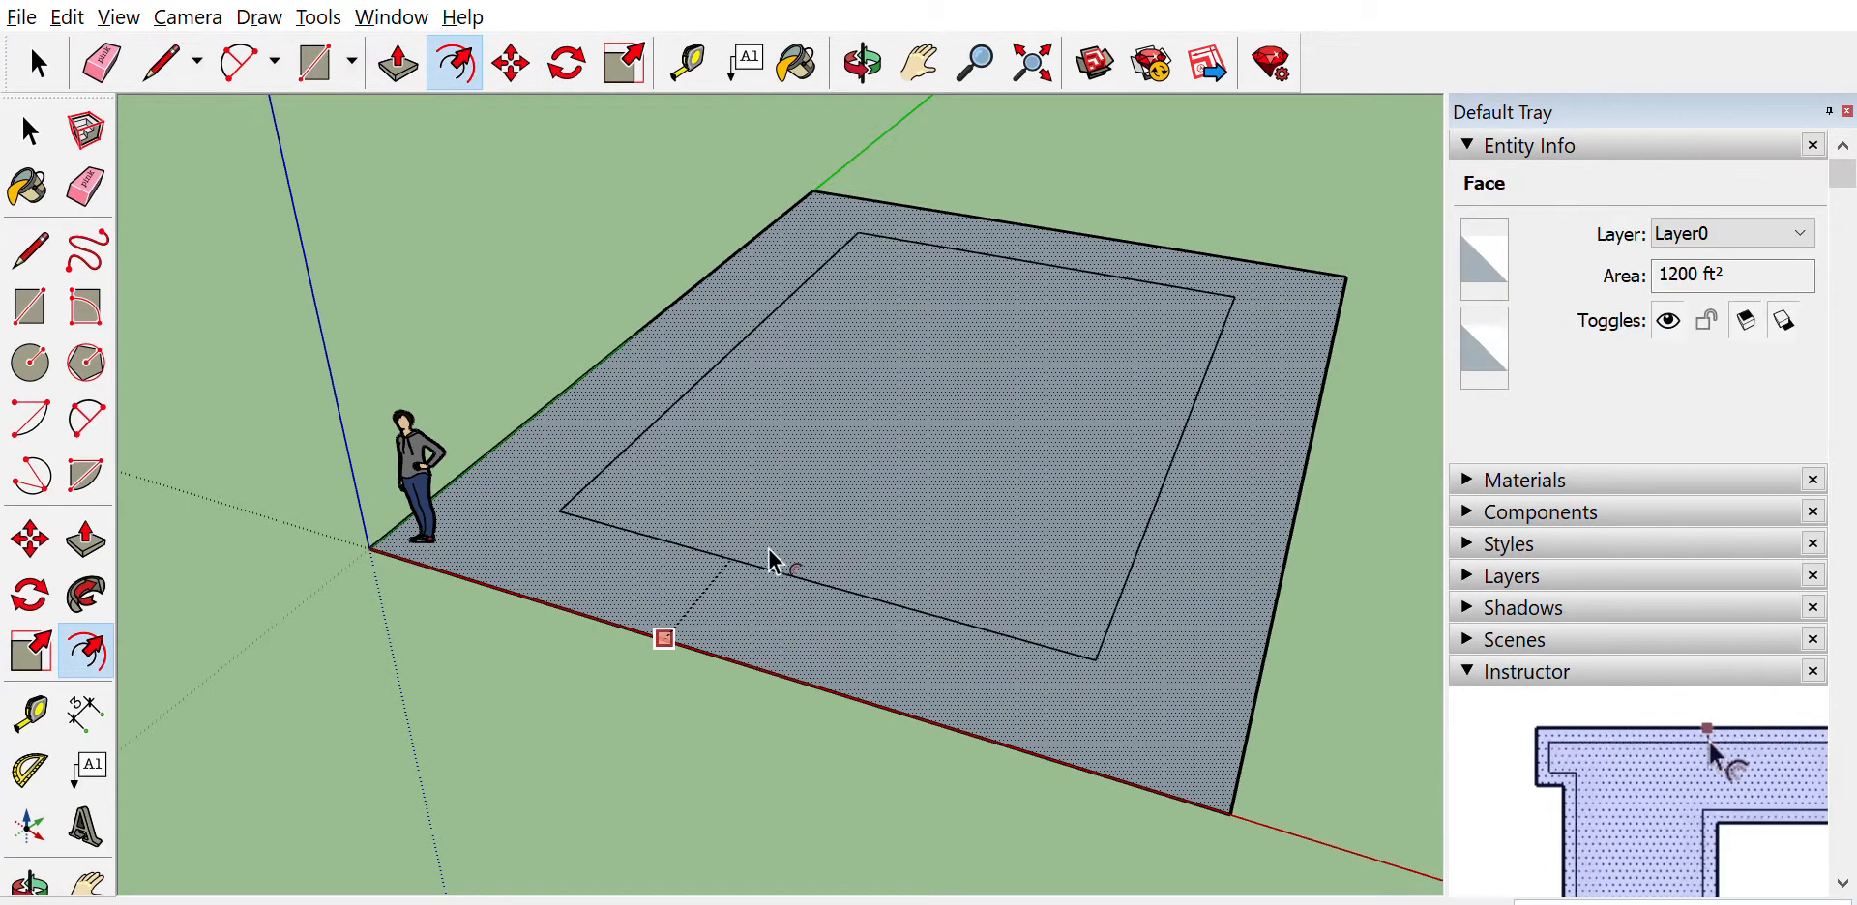
click(742, 668)
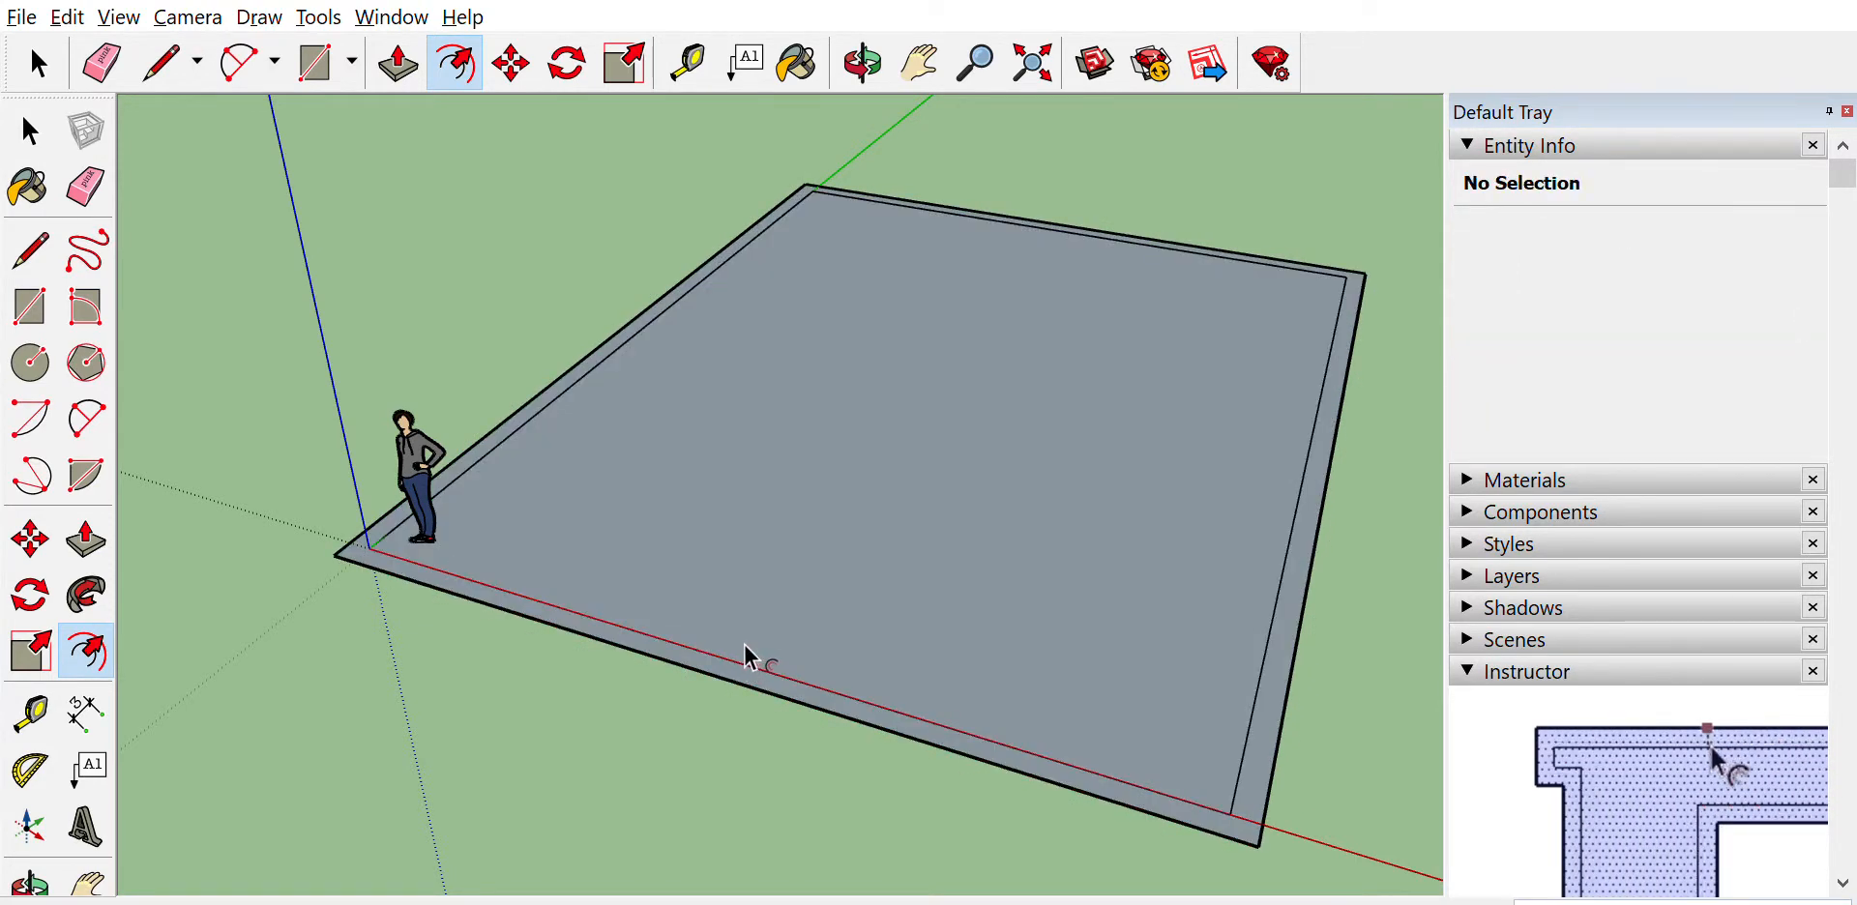
key(ctrl+z)
Offset the floor rectangle's edges outward to form a narrow exterior wall outline around the floor
click(682, 643)
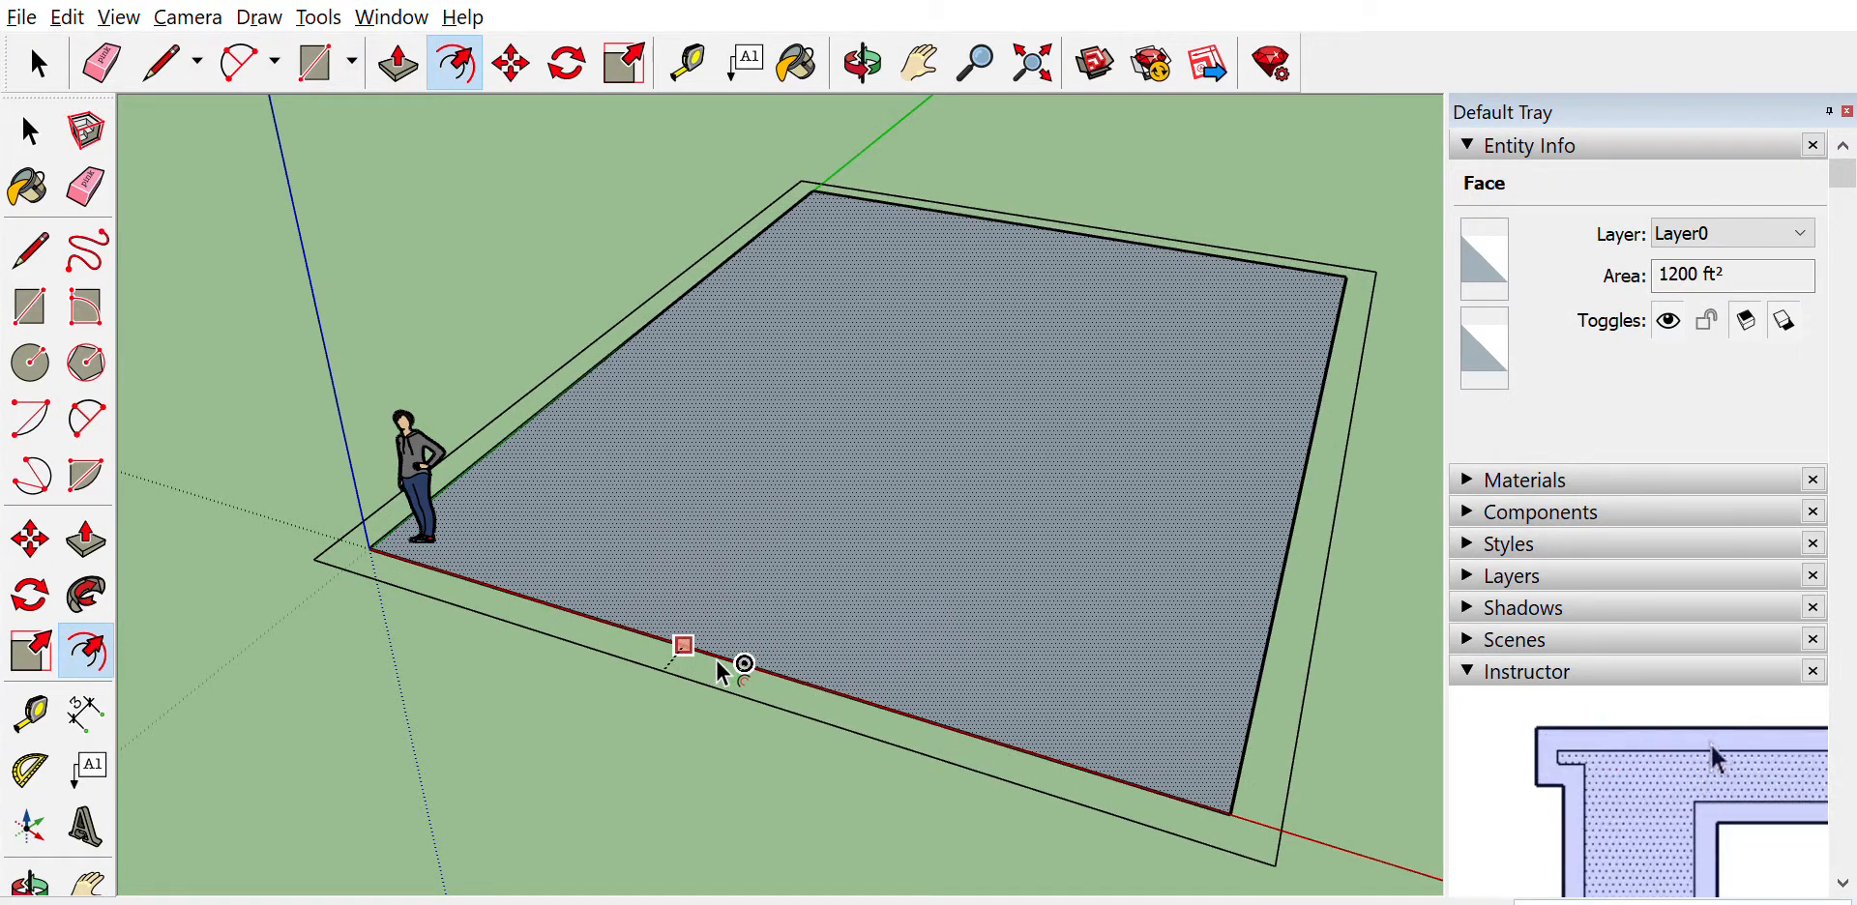
click(721, 672)
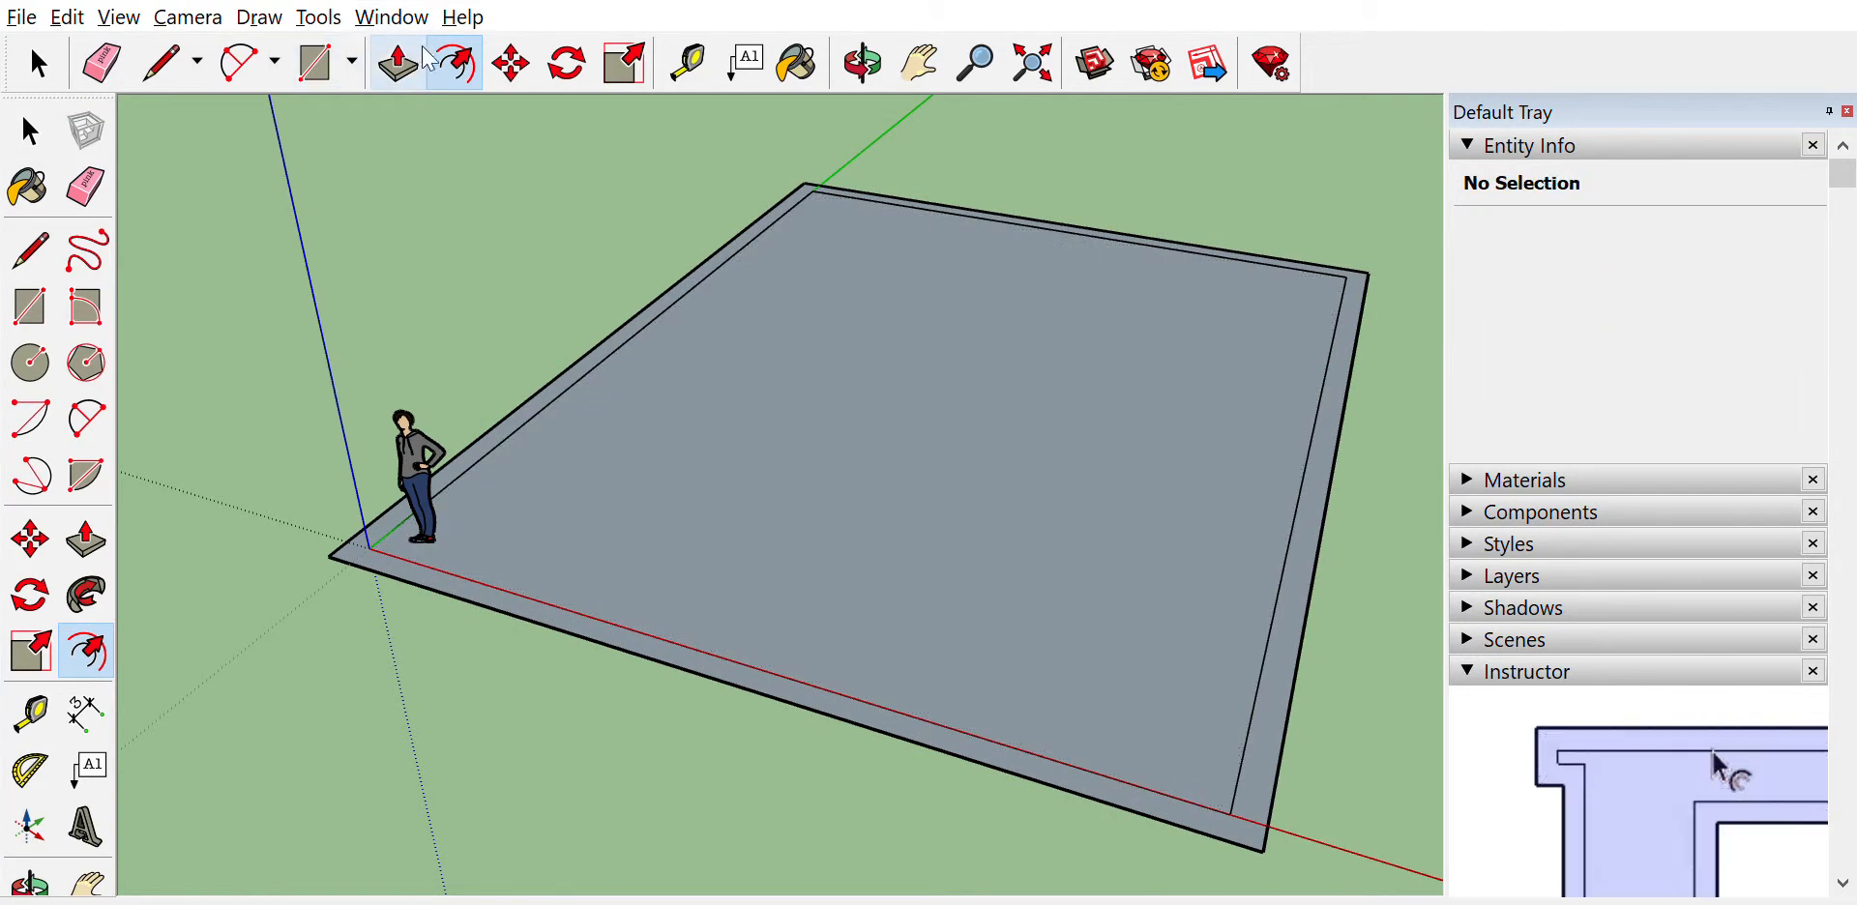
Draw a 225 ft² room rectangle from the floor's origin corner and a smaller room in the far corner on the green axis
click(322, 50)
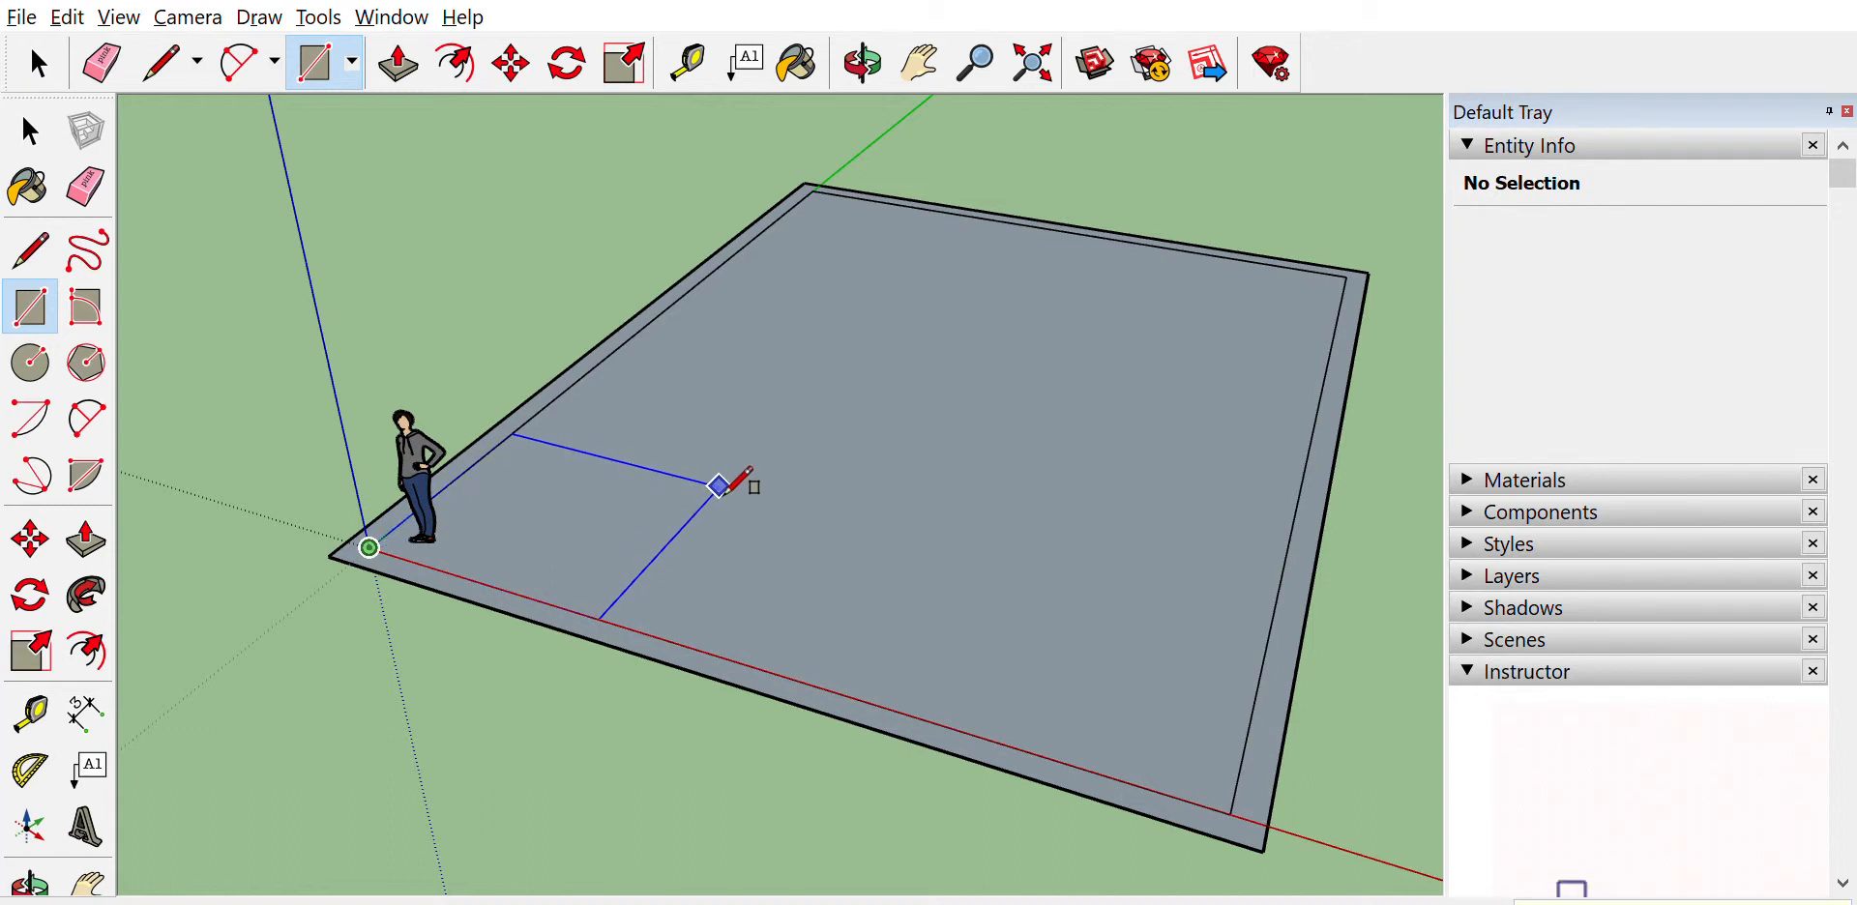
key(Return)
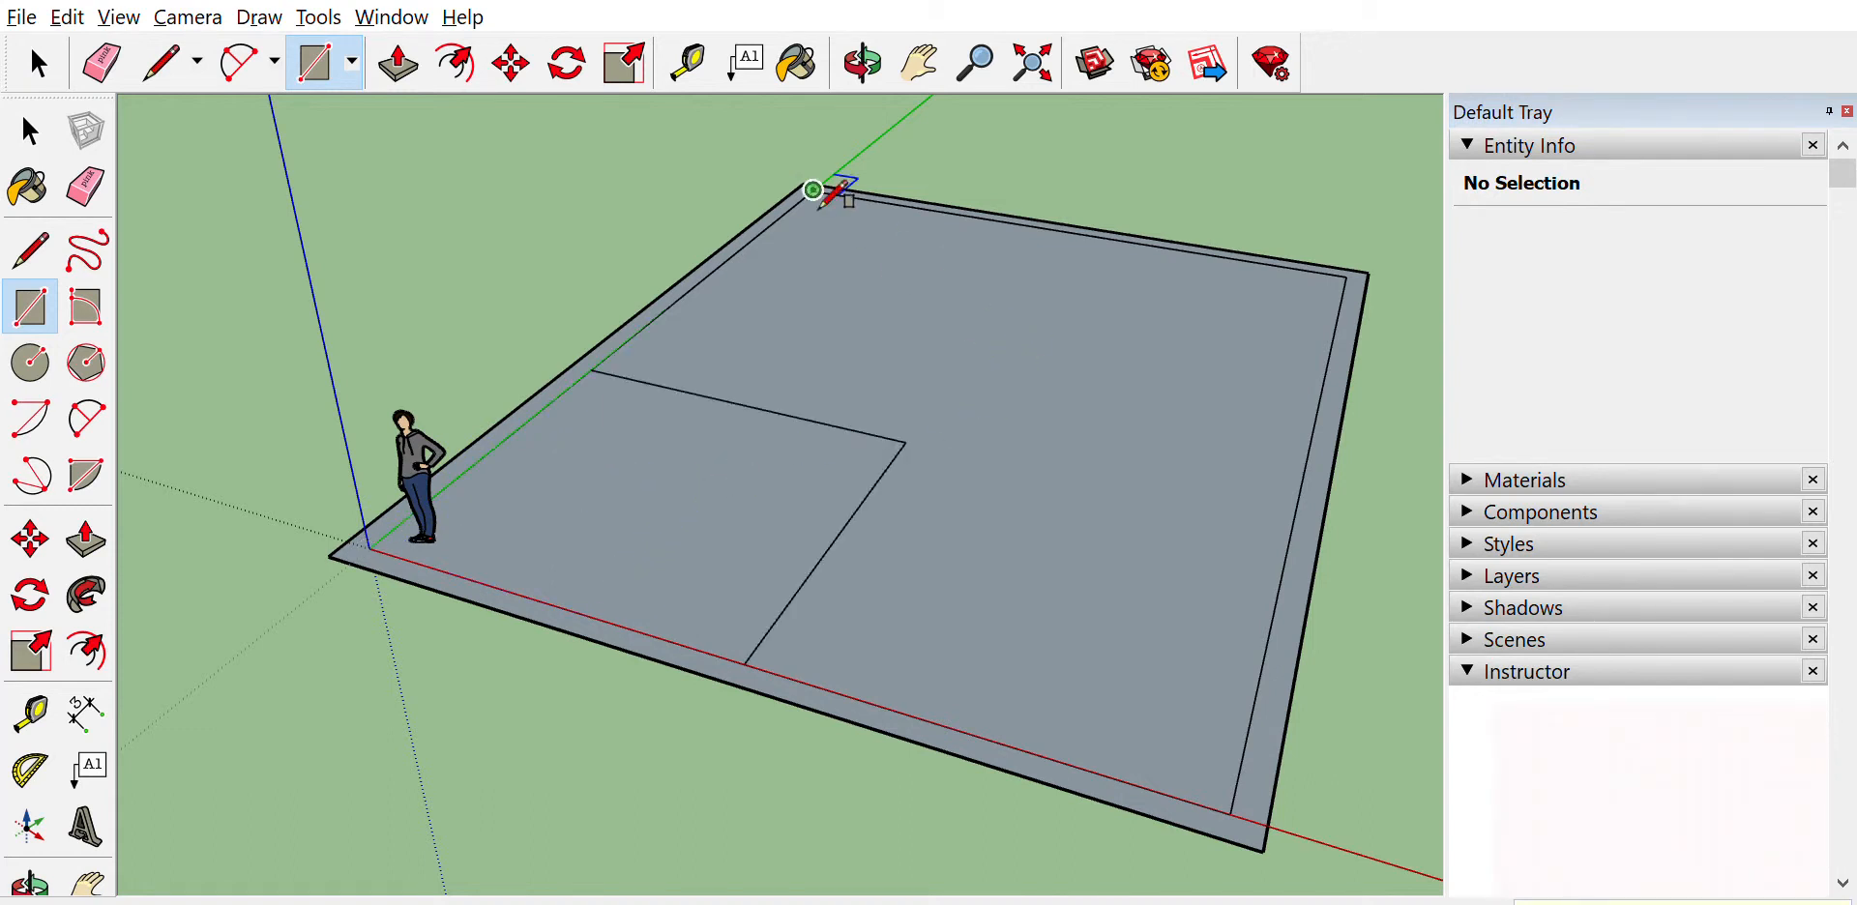
click(814, 199)
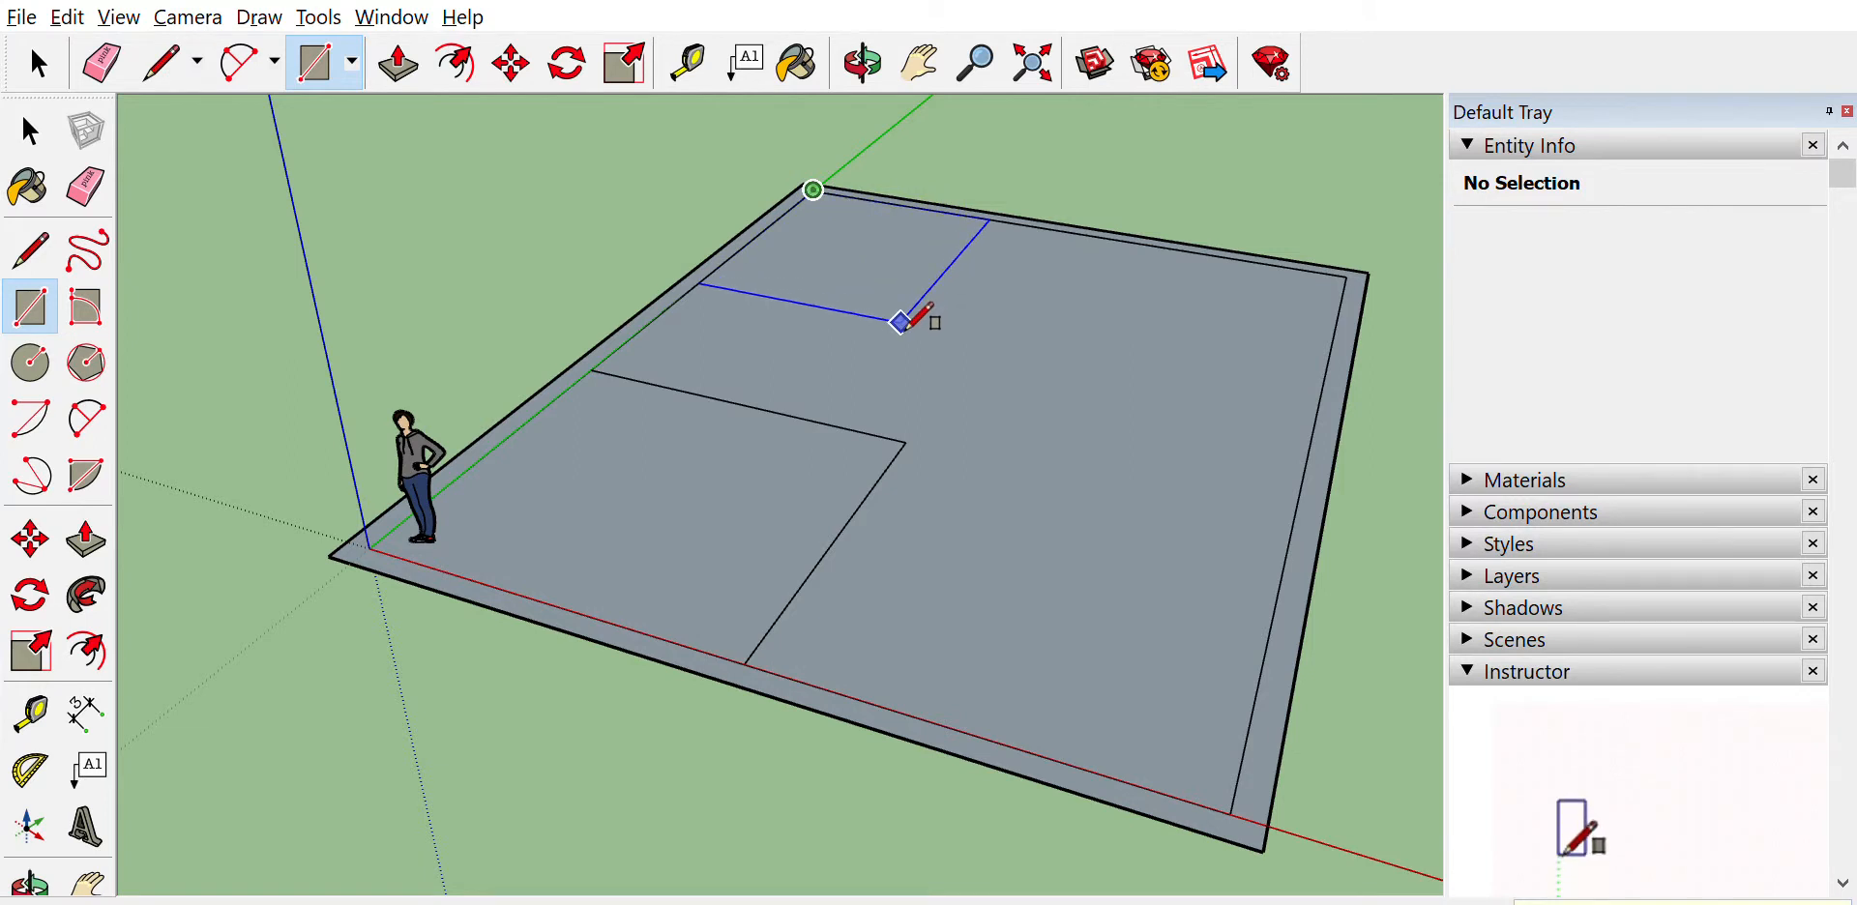
key(Return)
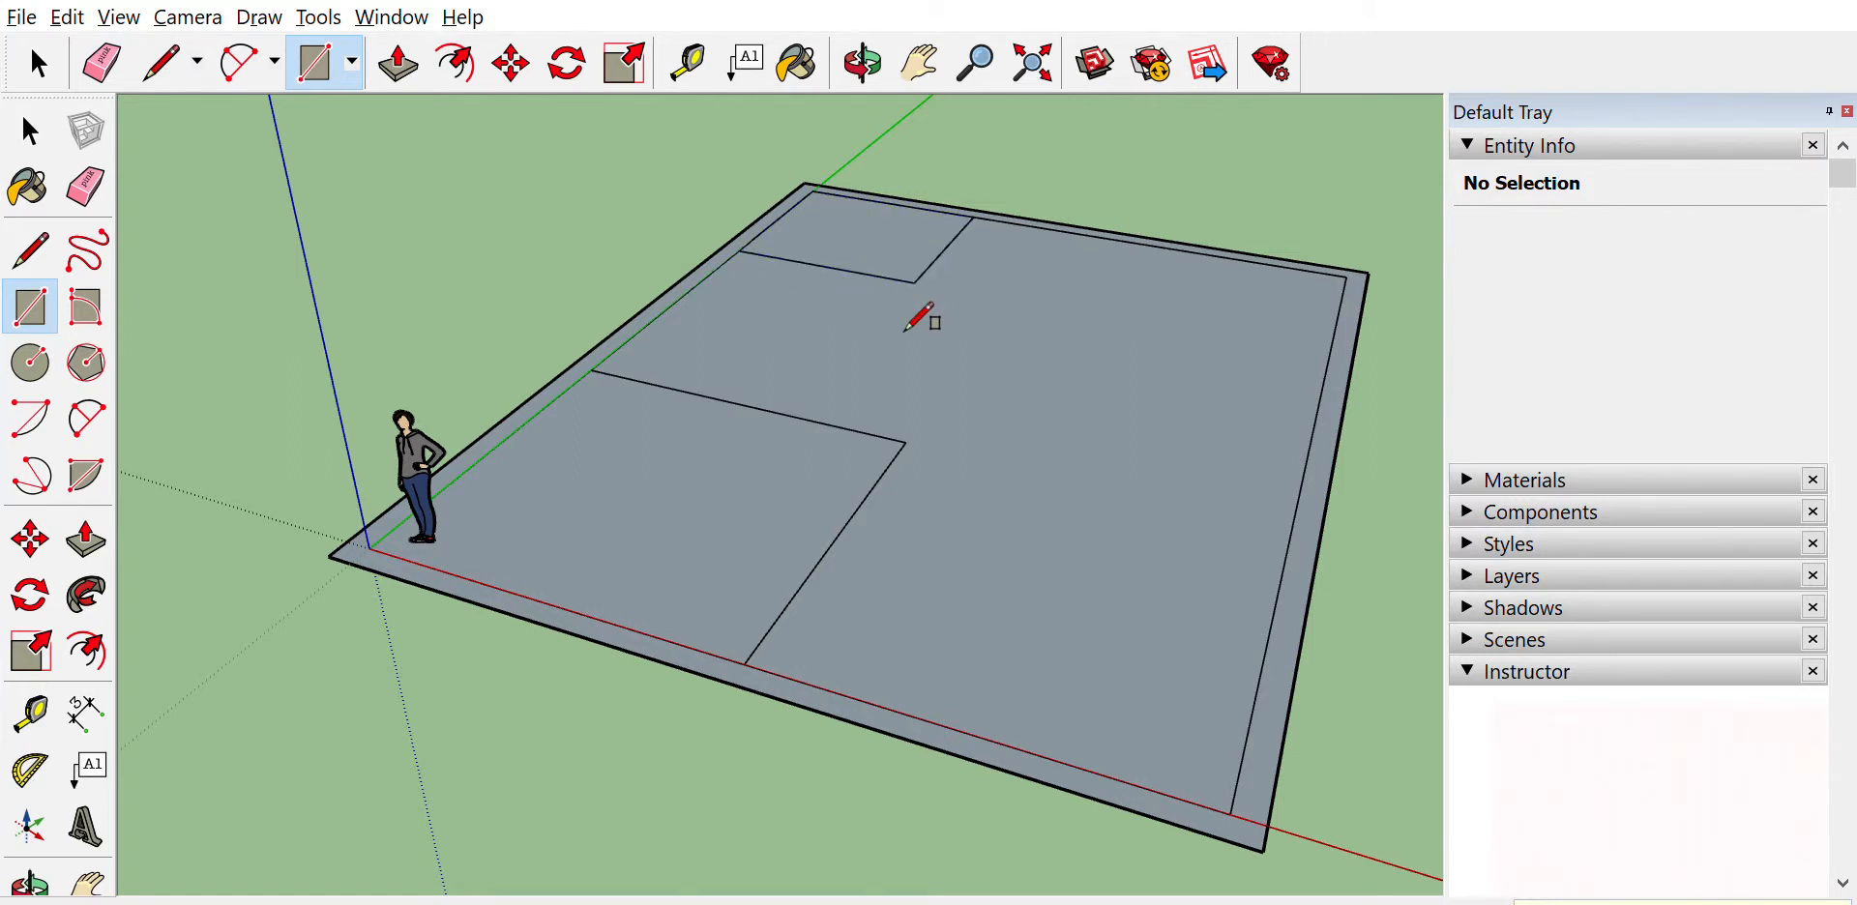
Draw two more room rectangles inside the floor, one from each of the two corners opposite the green axis
click(1347, 277)
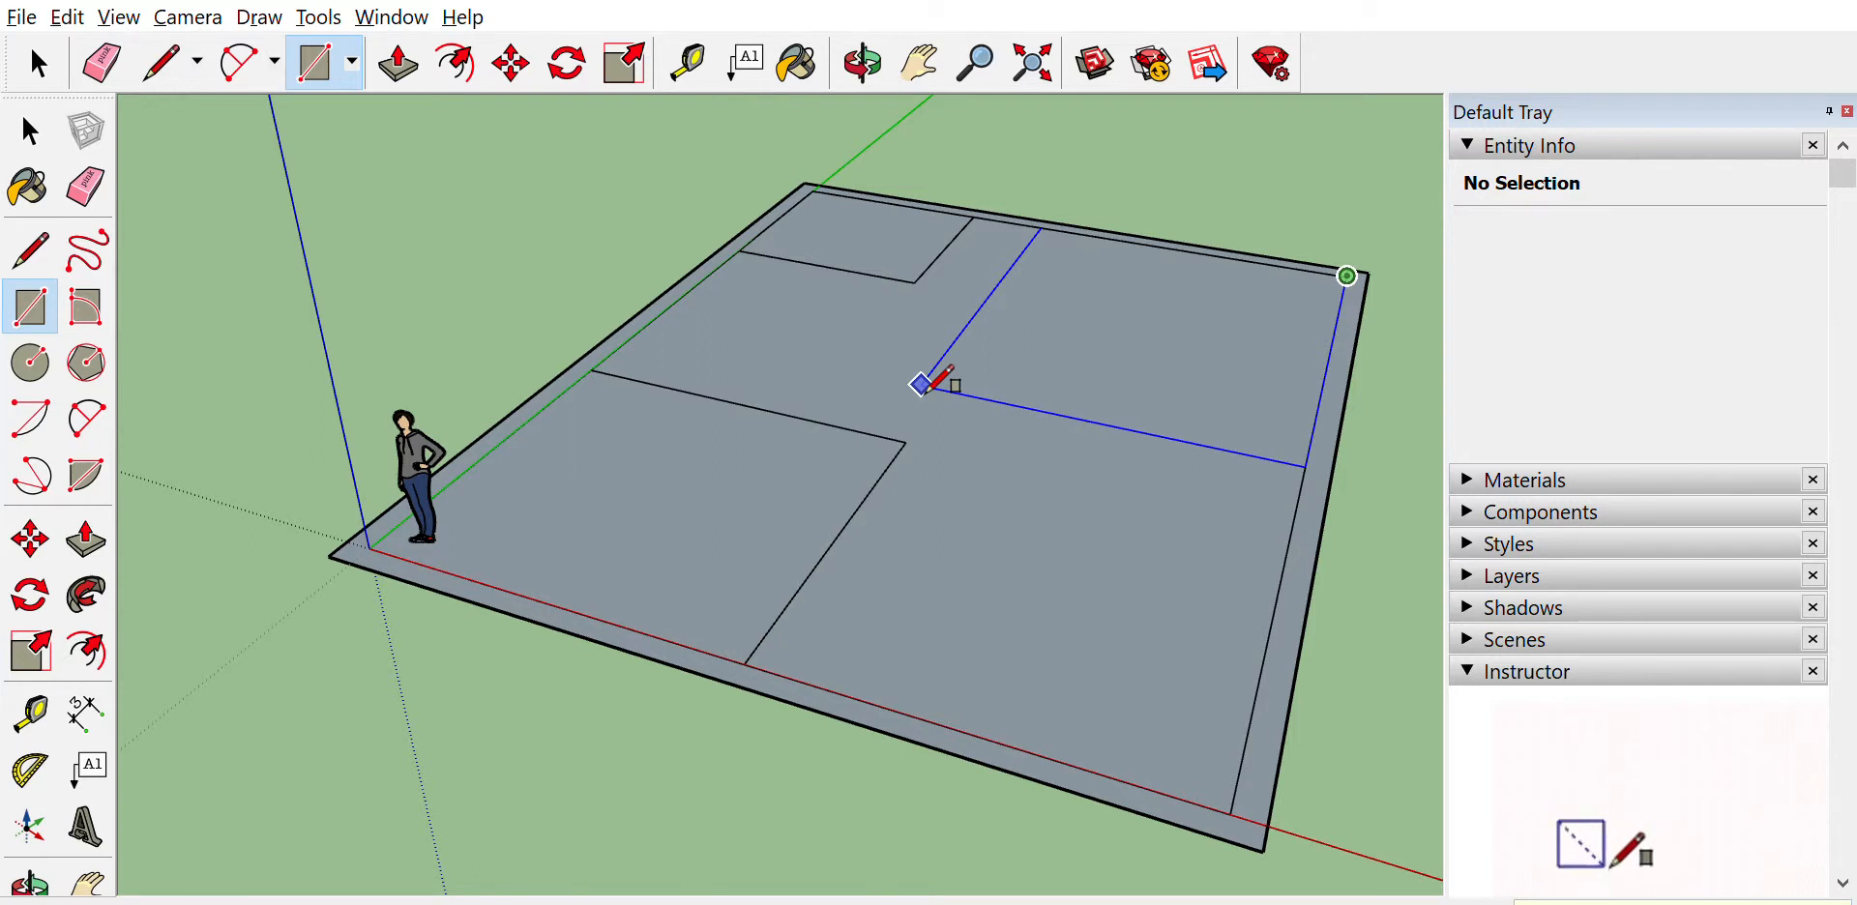
key(Return)
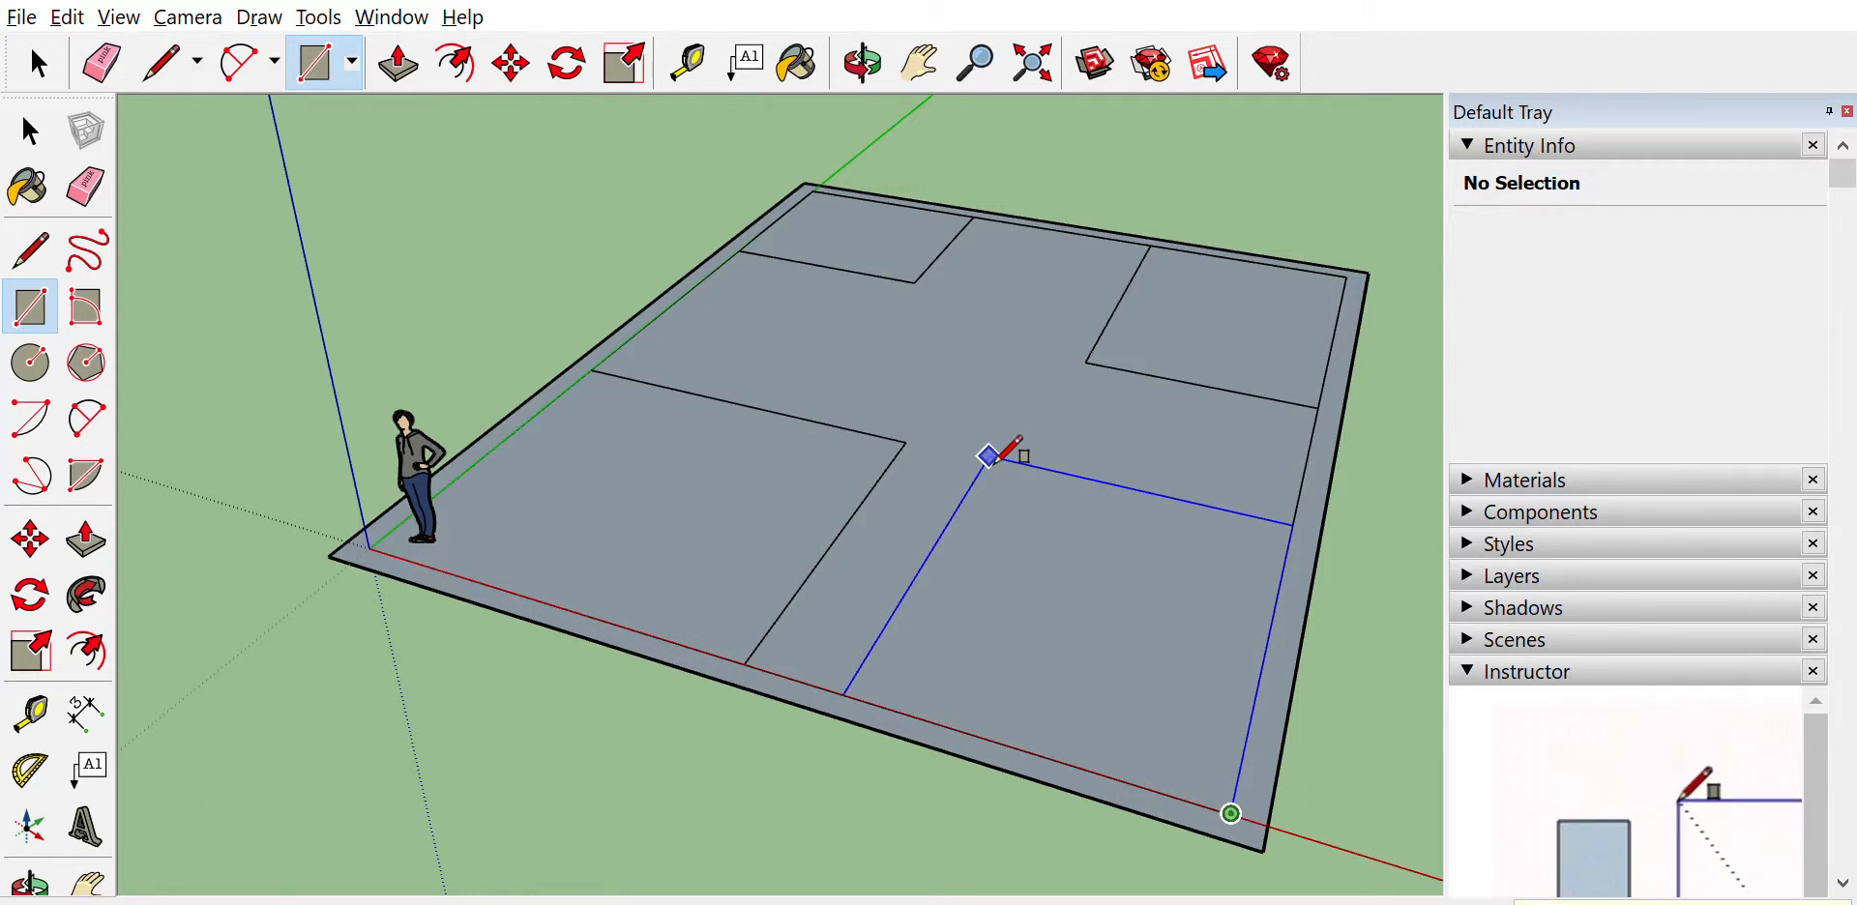
click(988, 456)
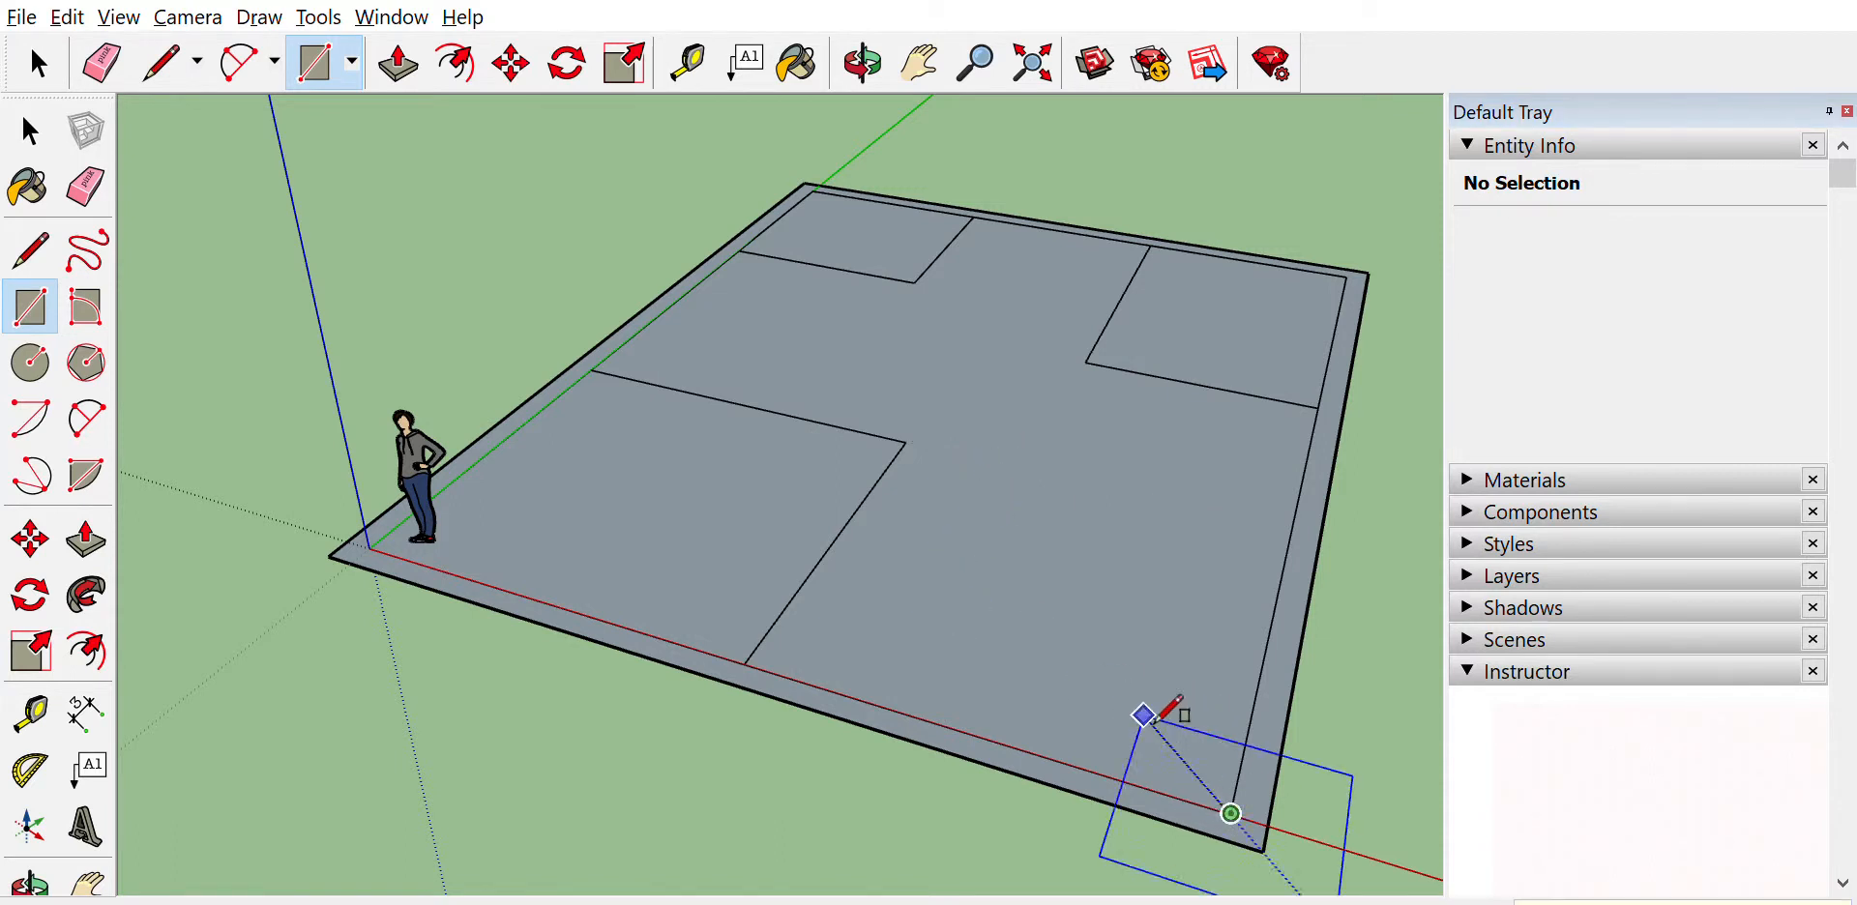
click(1230, 814)
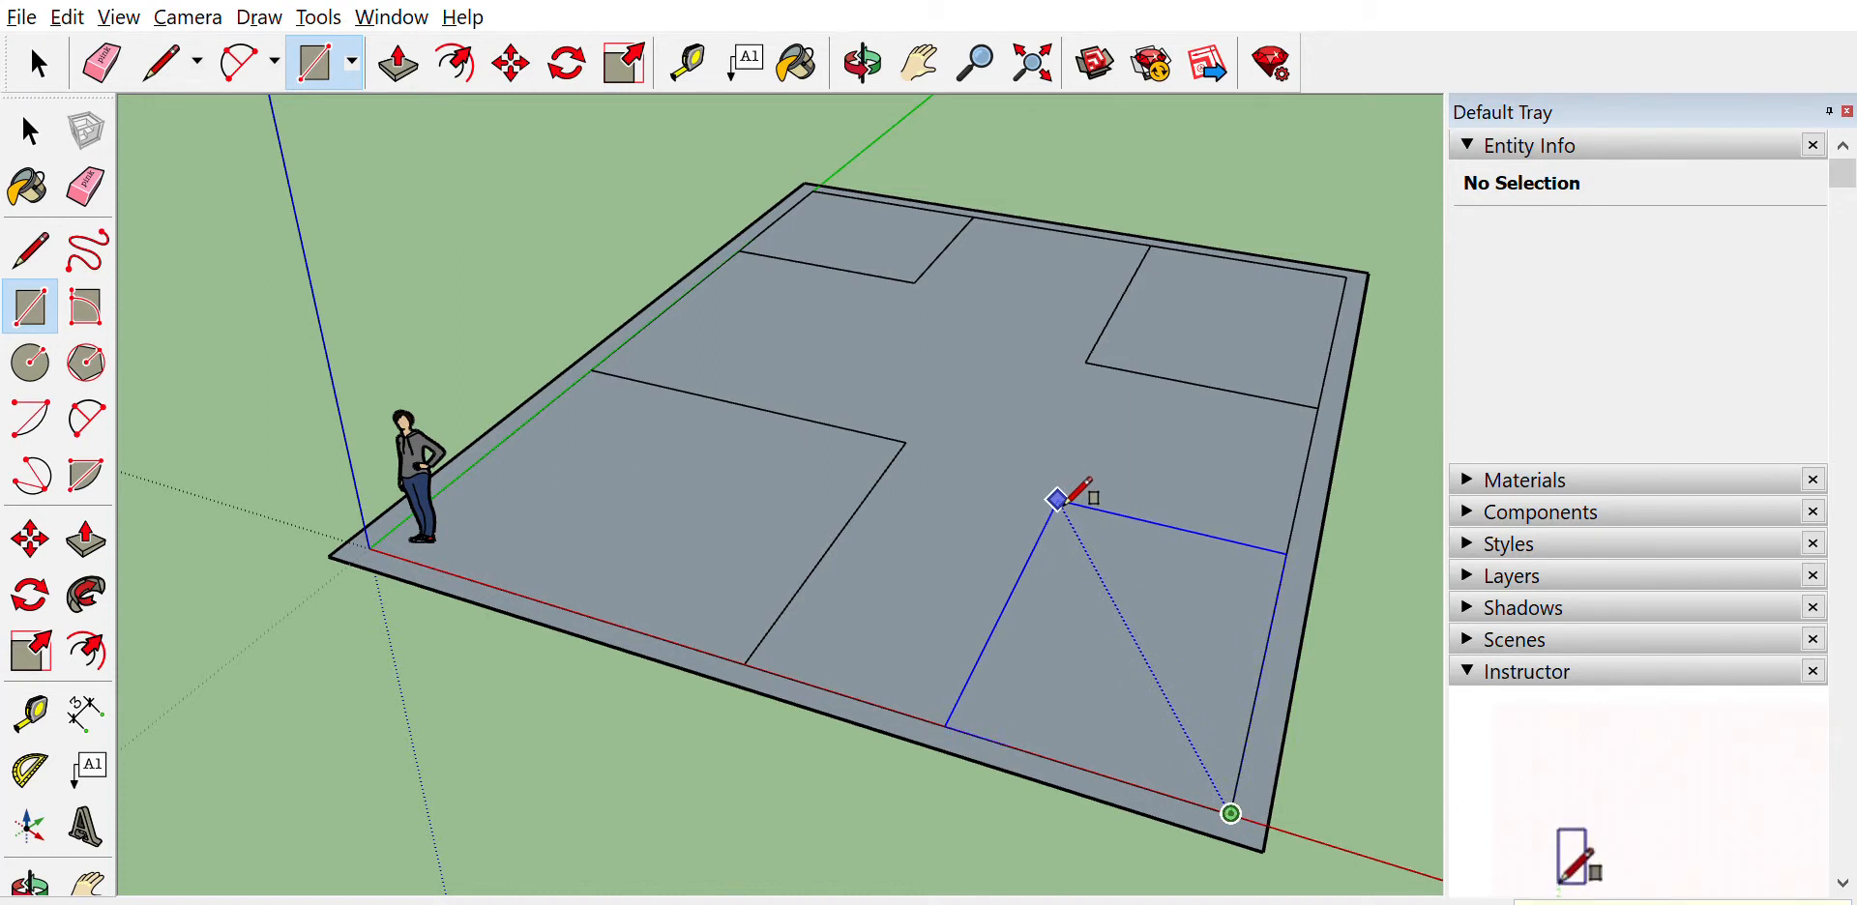
key(Return)
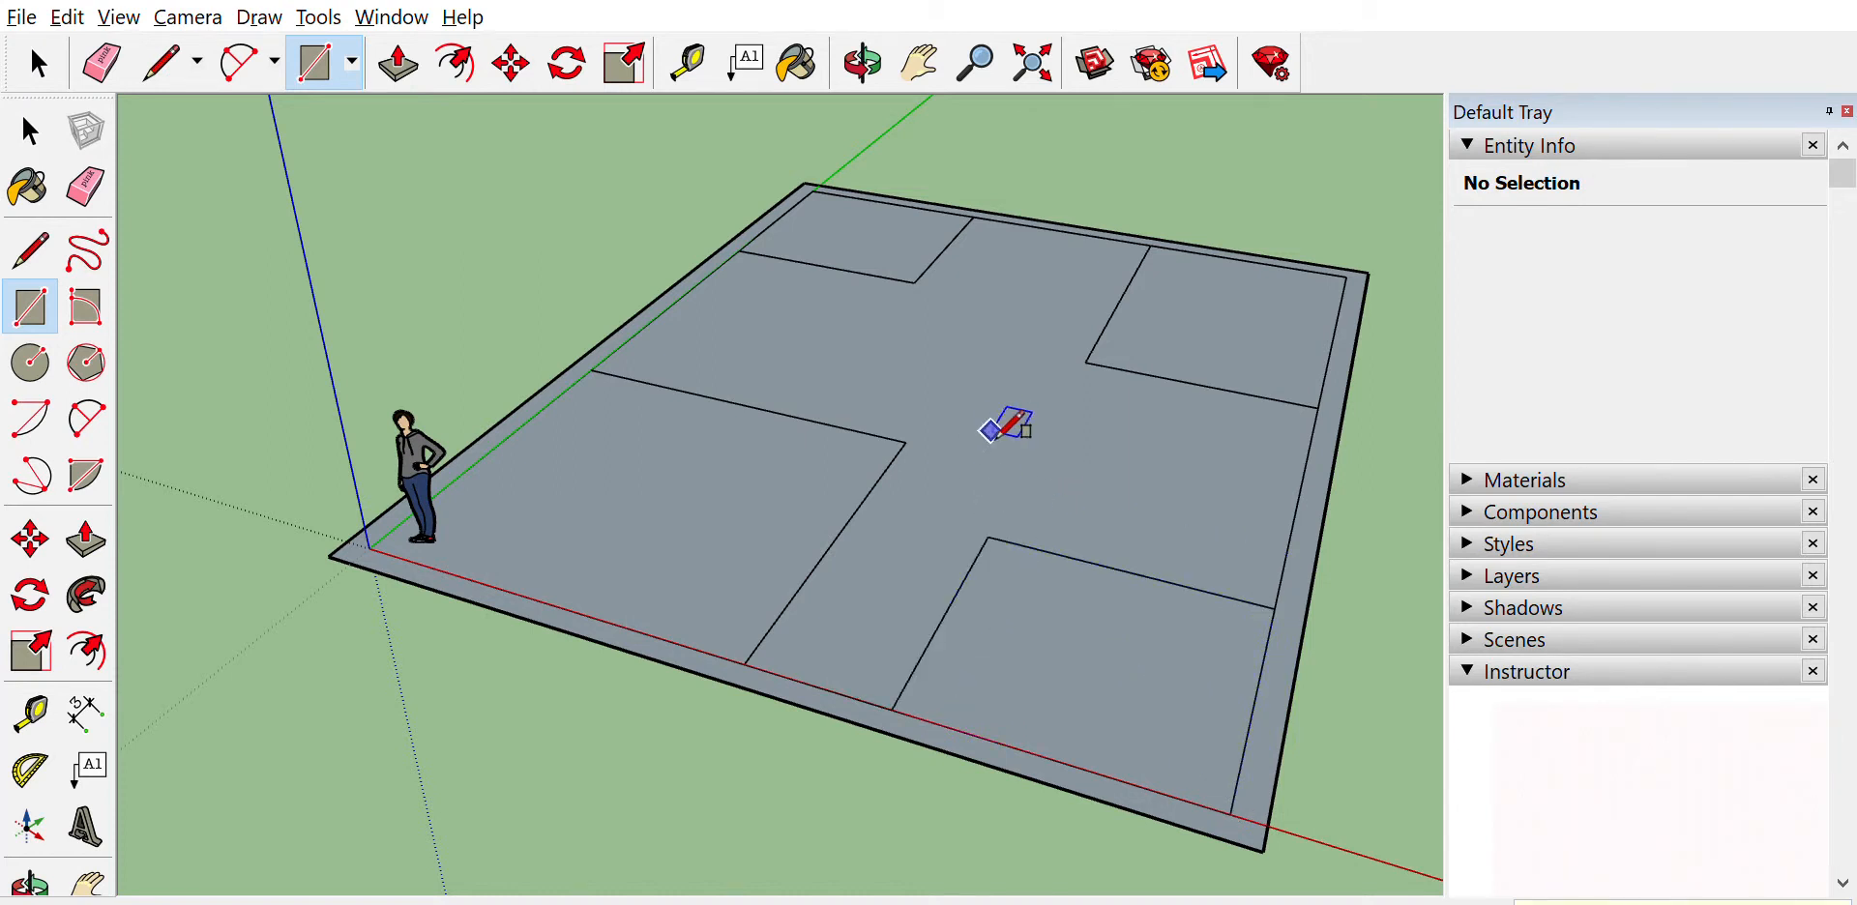
Offset the 225 ft² room's outline outward to mark its interior walls
middle_drag(850, 303, 764, 416)
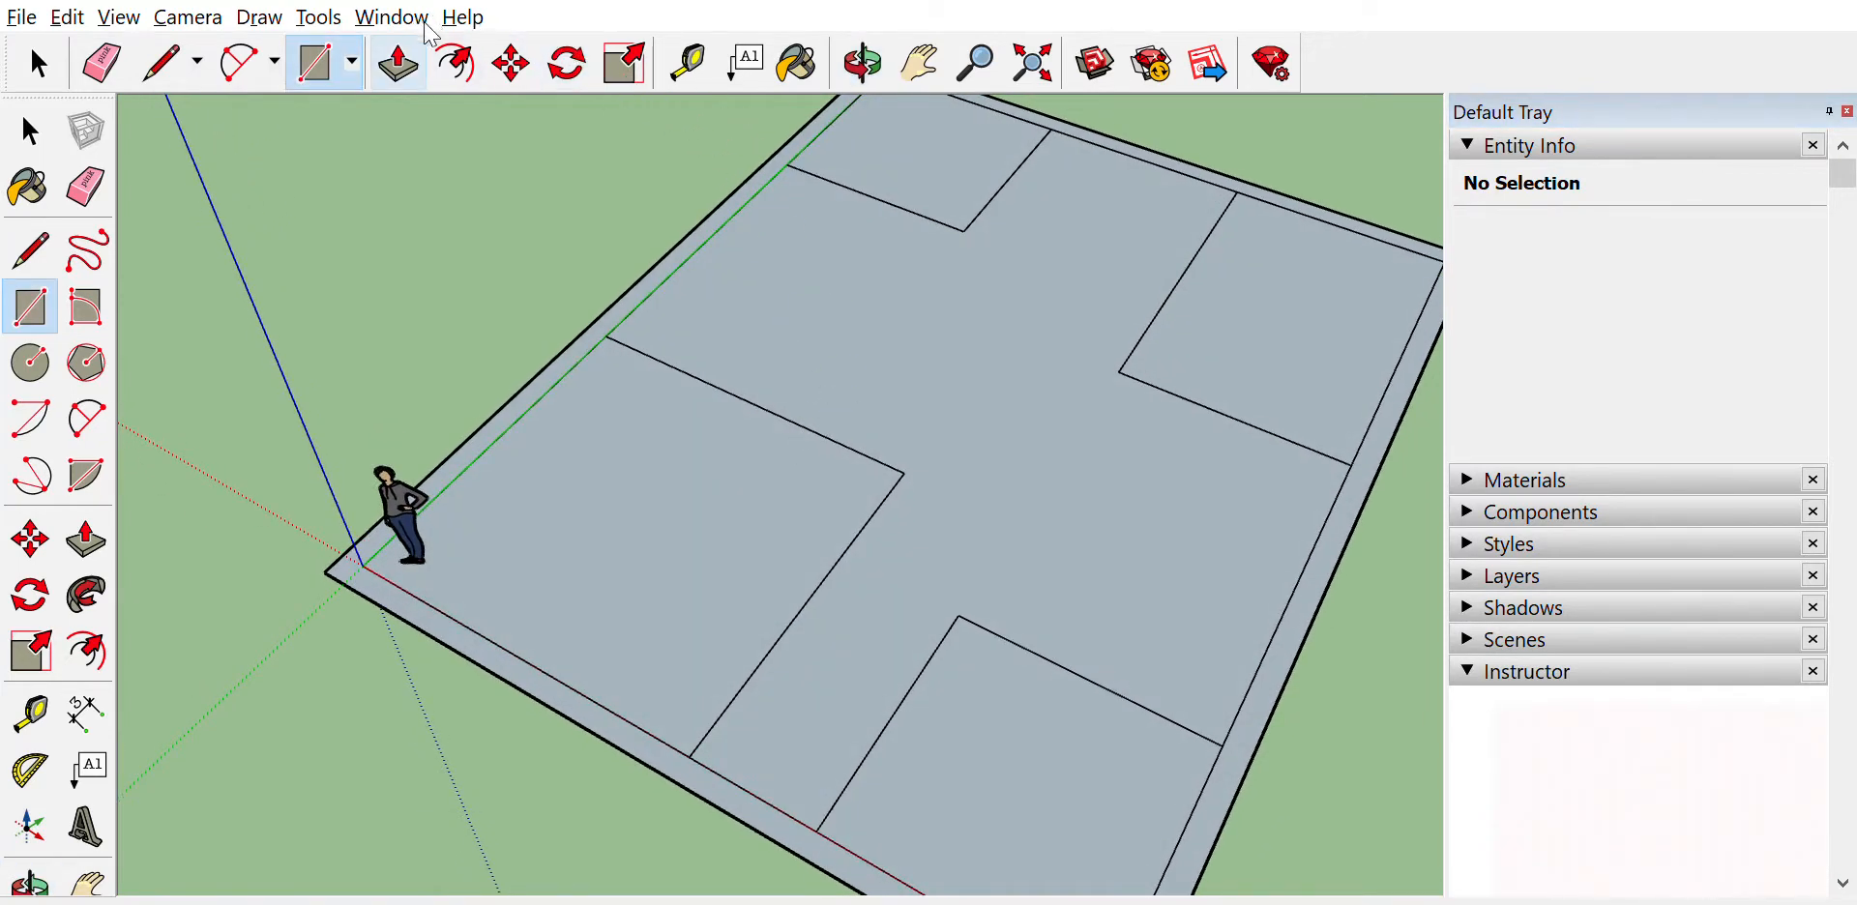
click(454, 63)
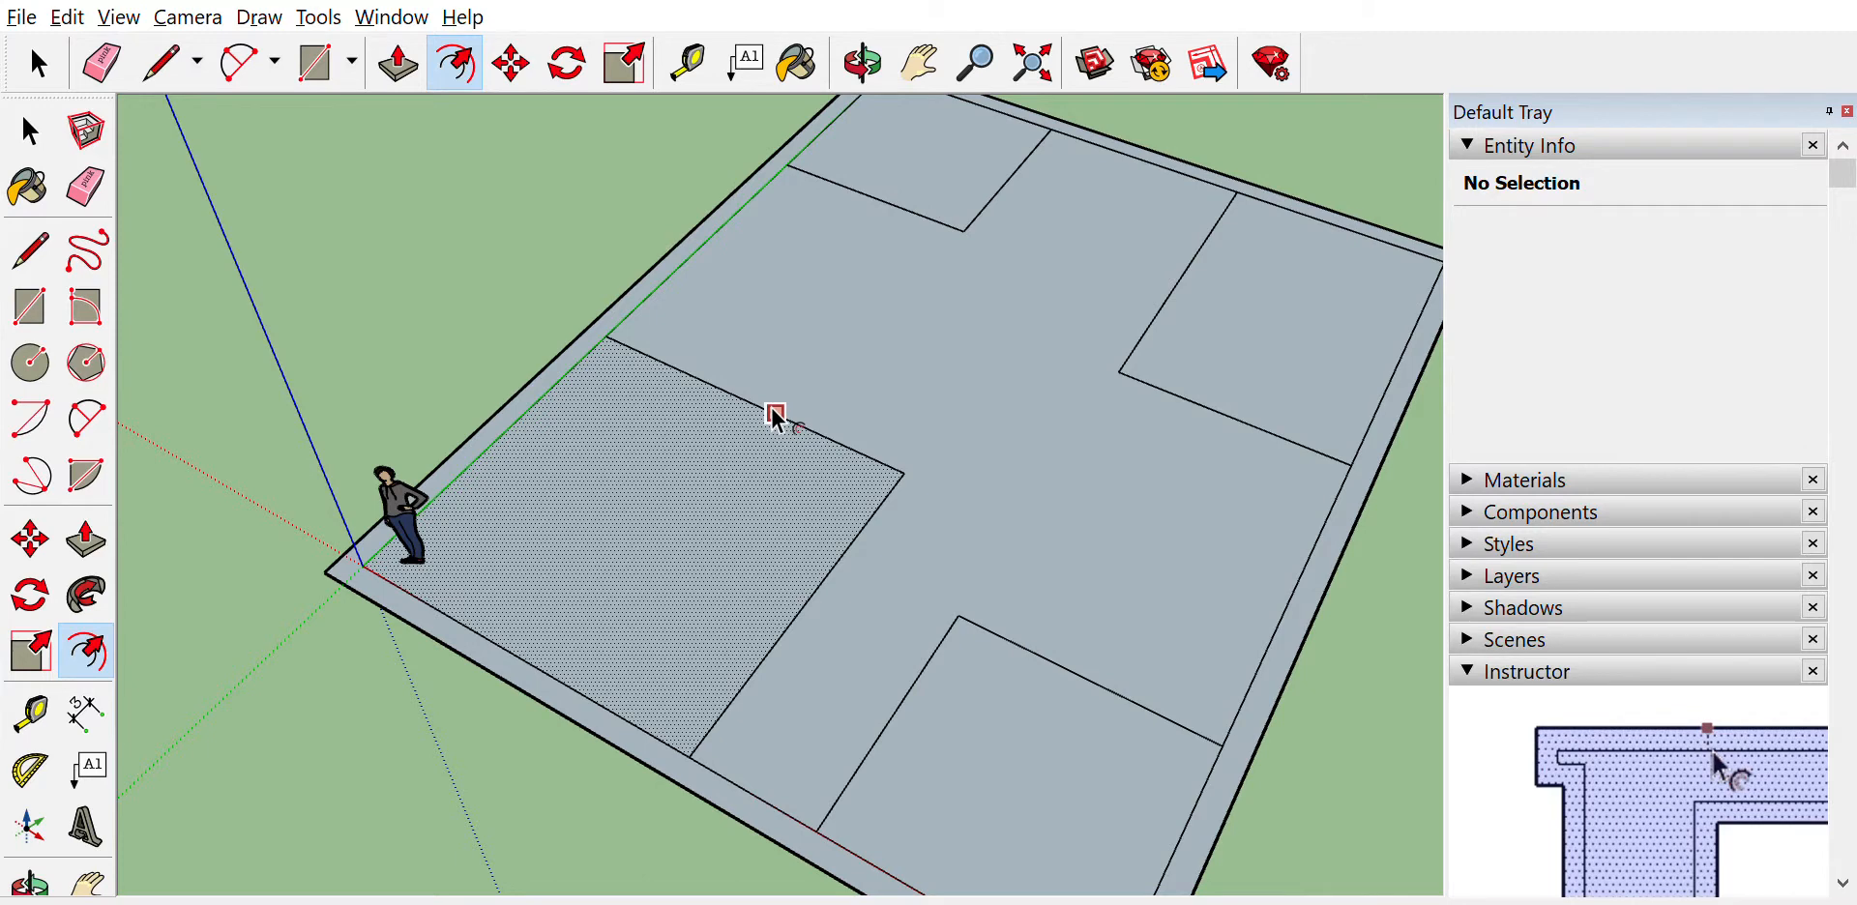
click(694, 485)
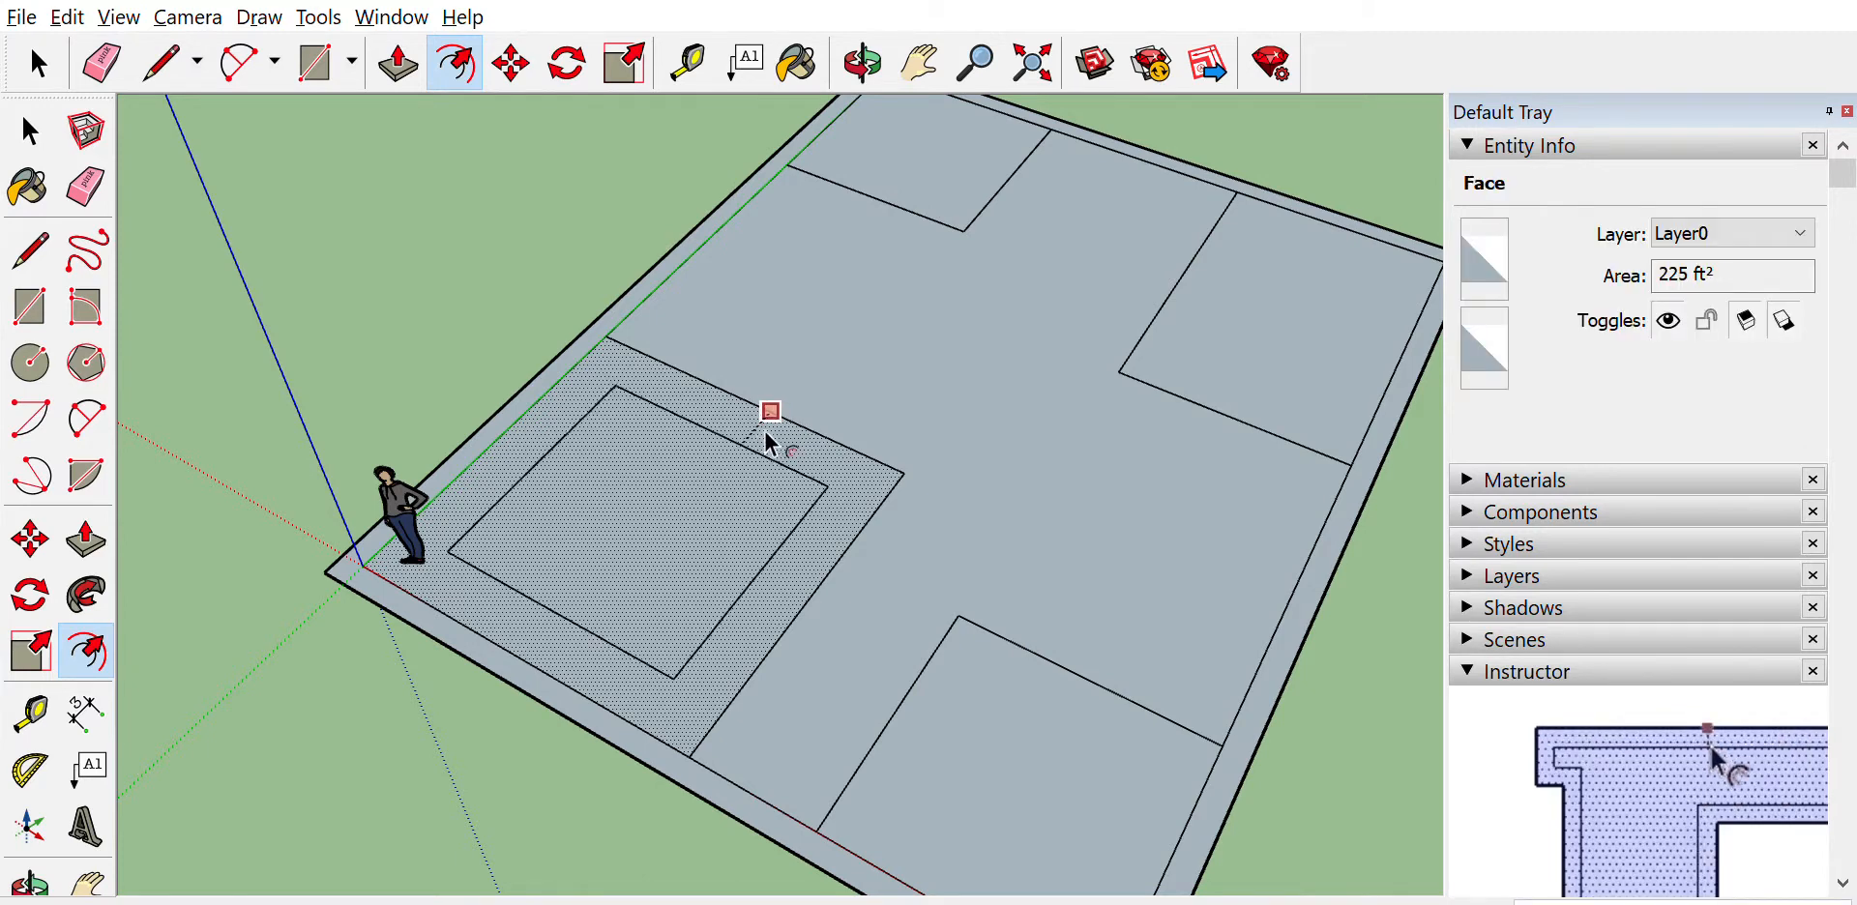
click(819, 397)
scroll(695, 693, up, 5)
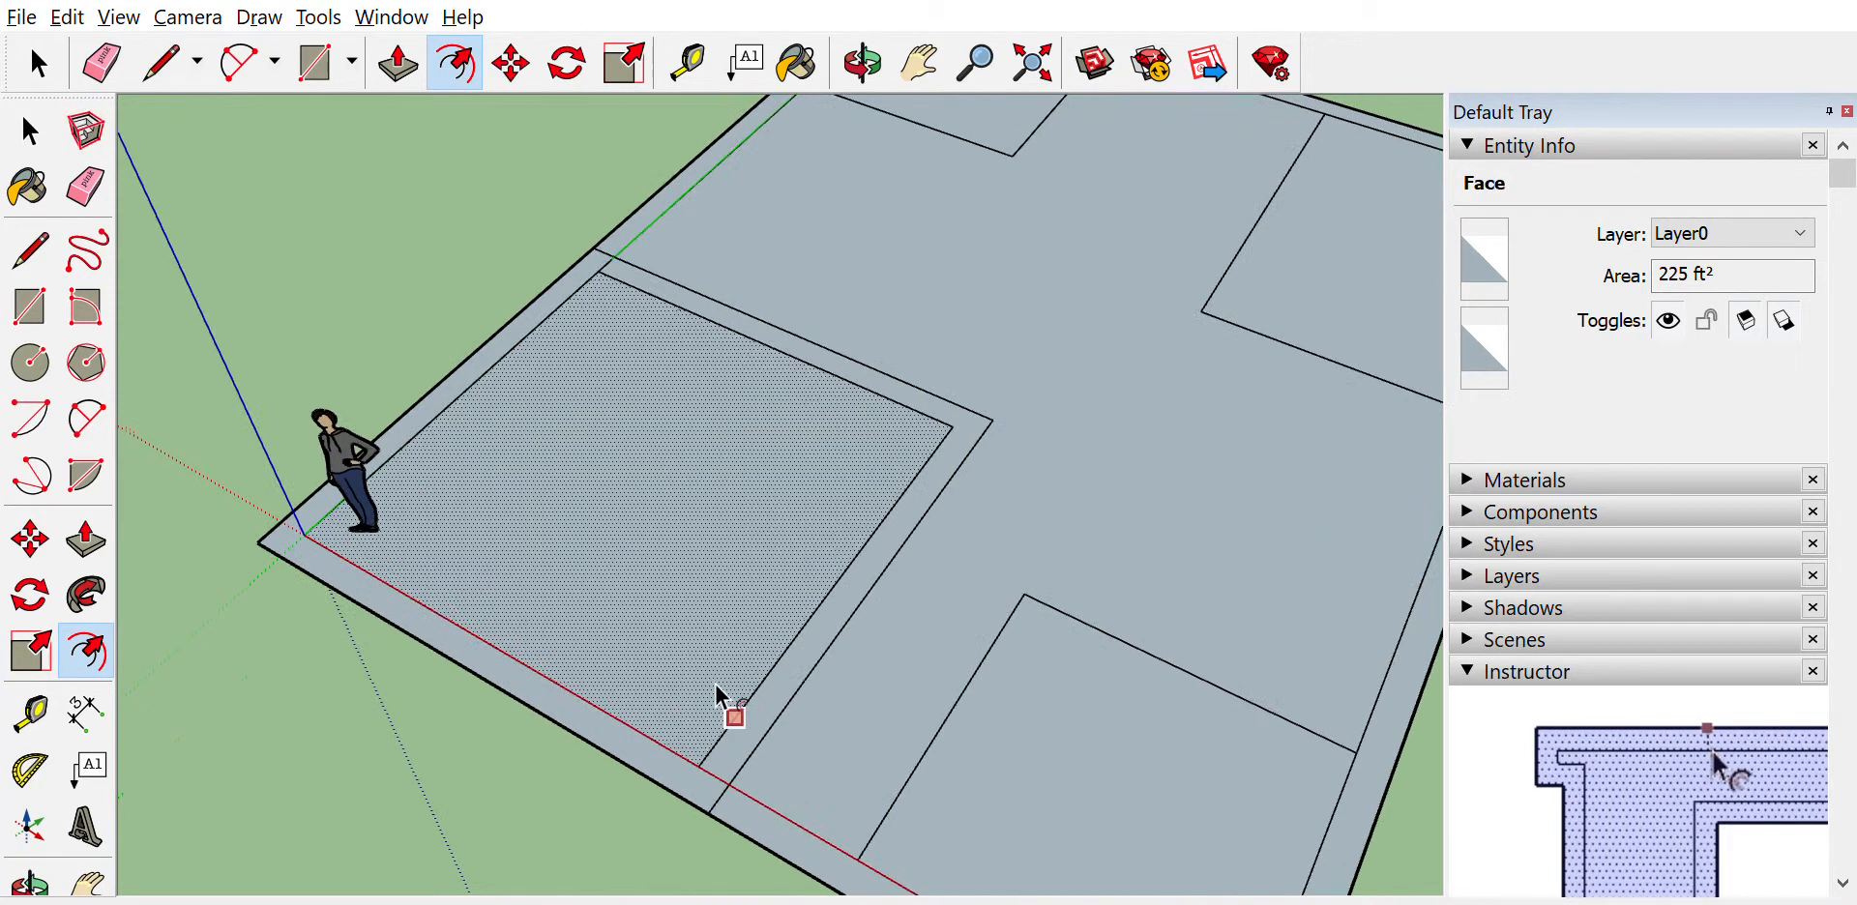
Repeat the same outward offset on the other three room rectangles
scroll(1044, 365, down, 6)
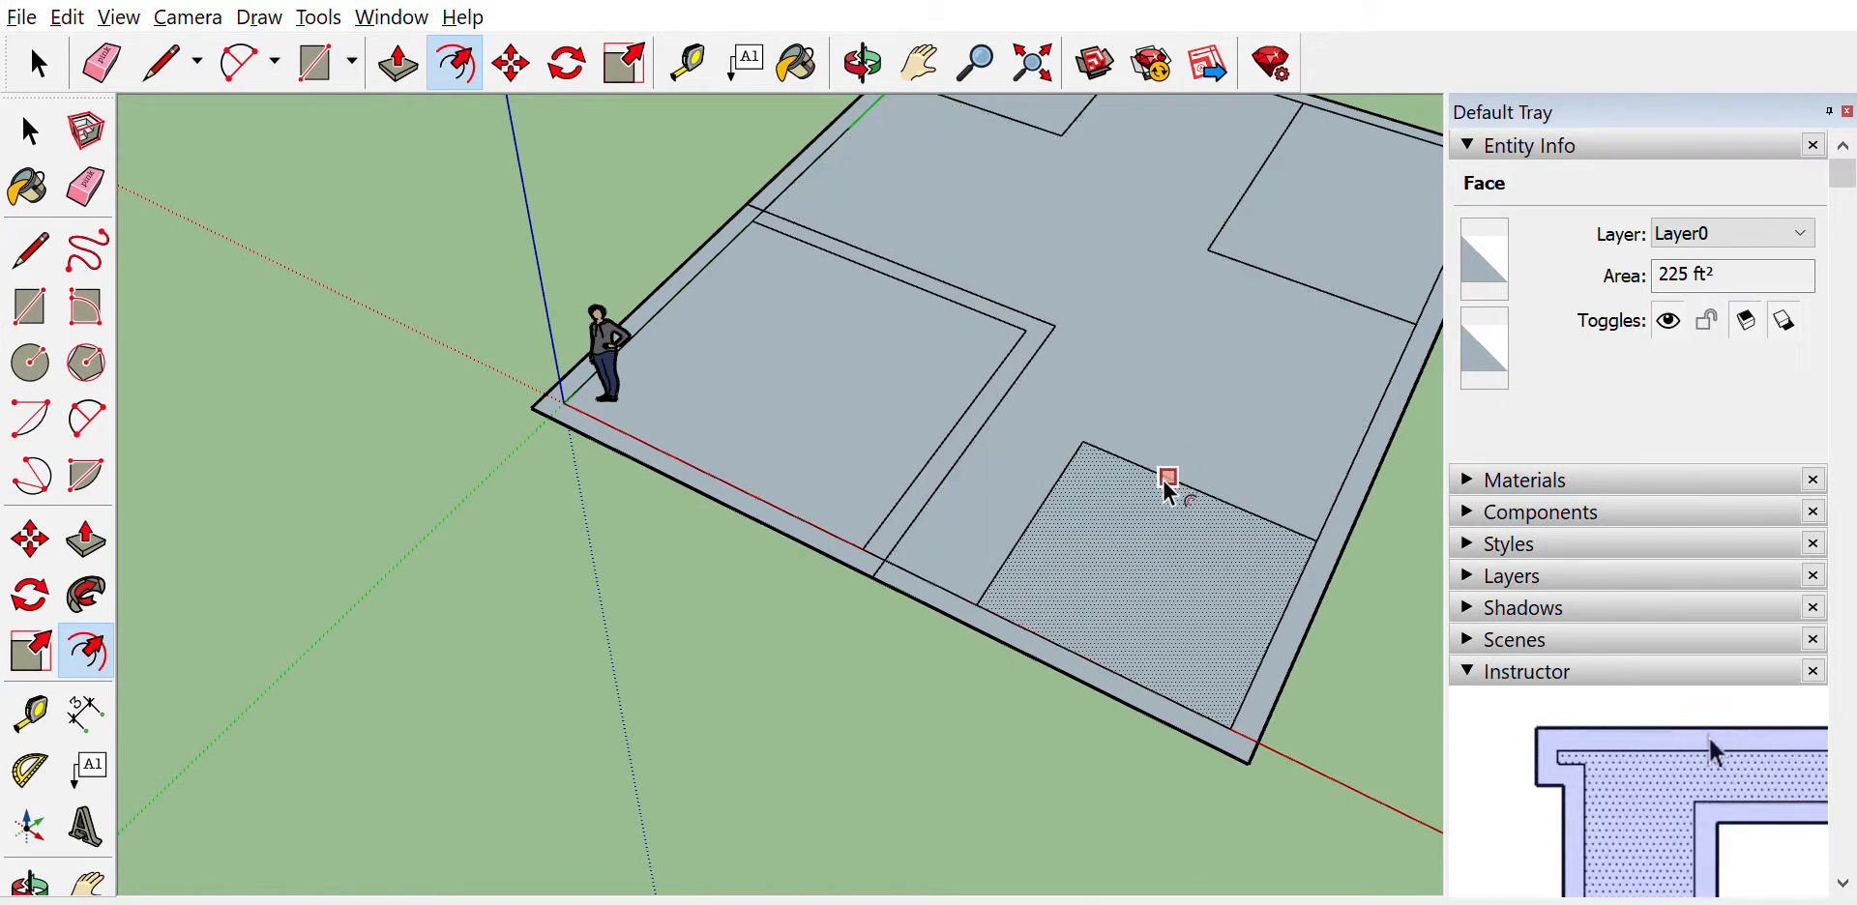
double_click(1164, 484)
double_click(1261, 221)
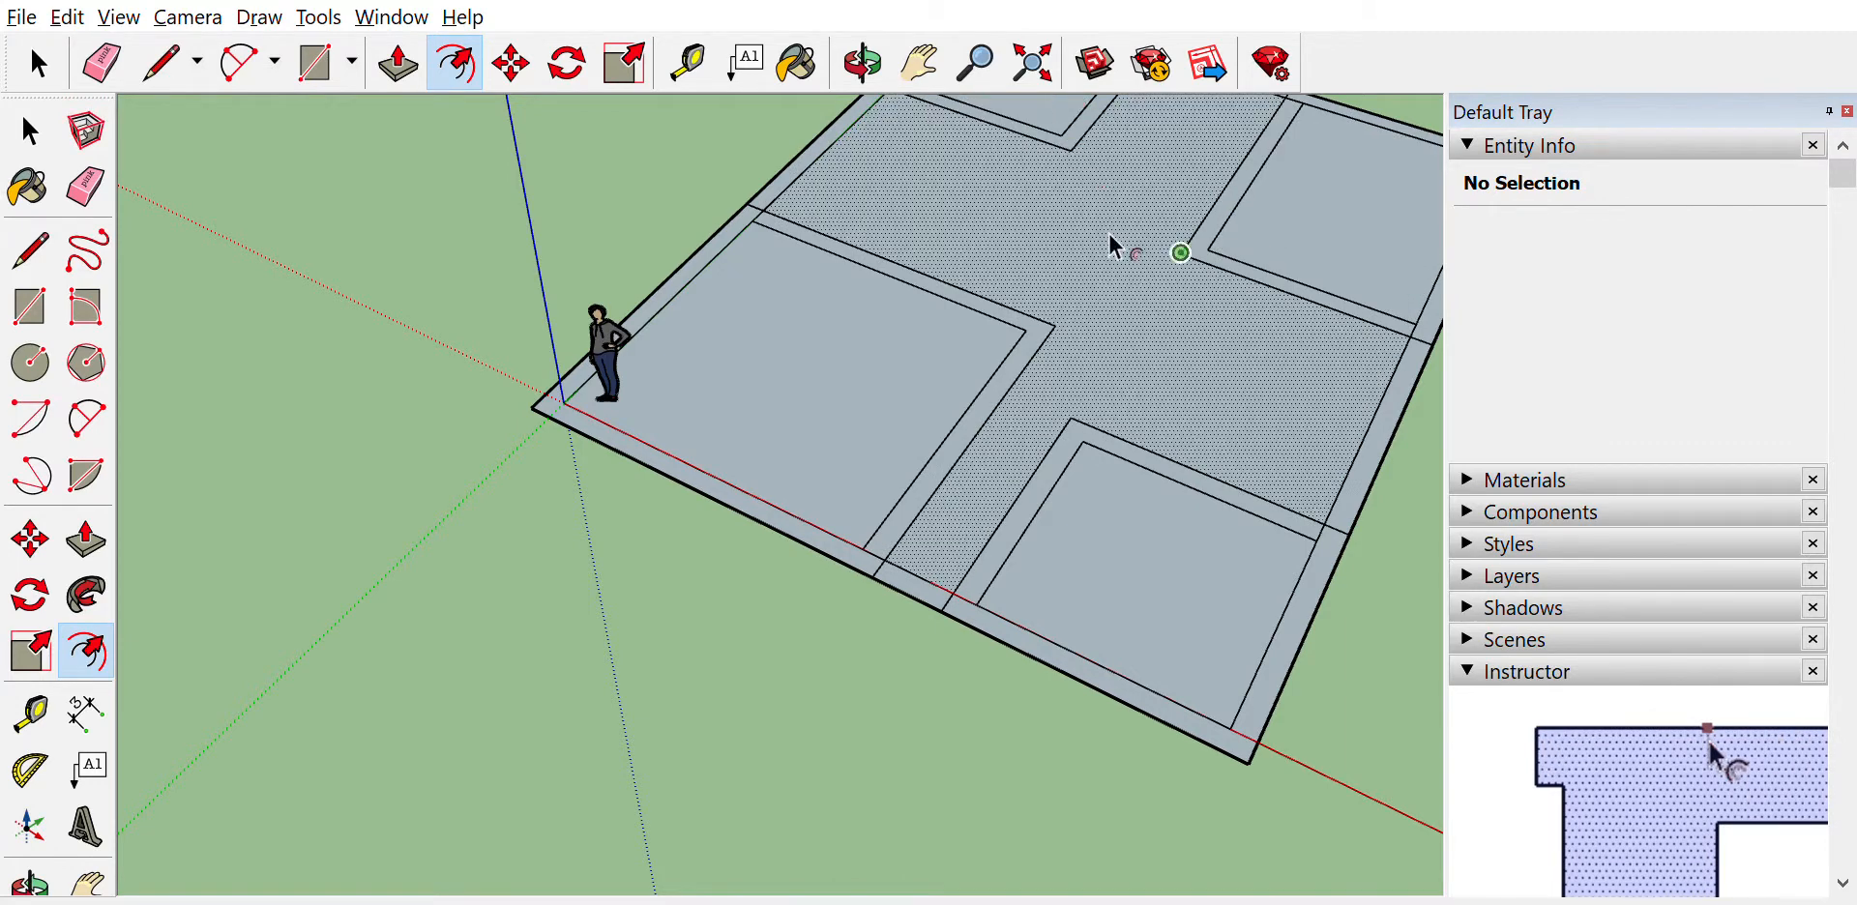
scroll(1141, 295, up, 2)
scroll(1142, 295, down, 3)
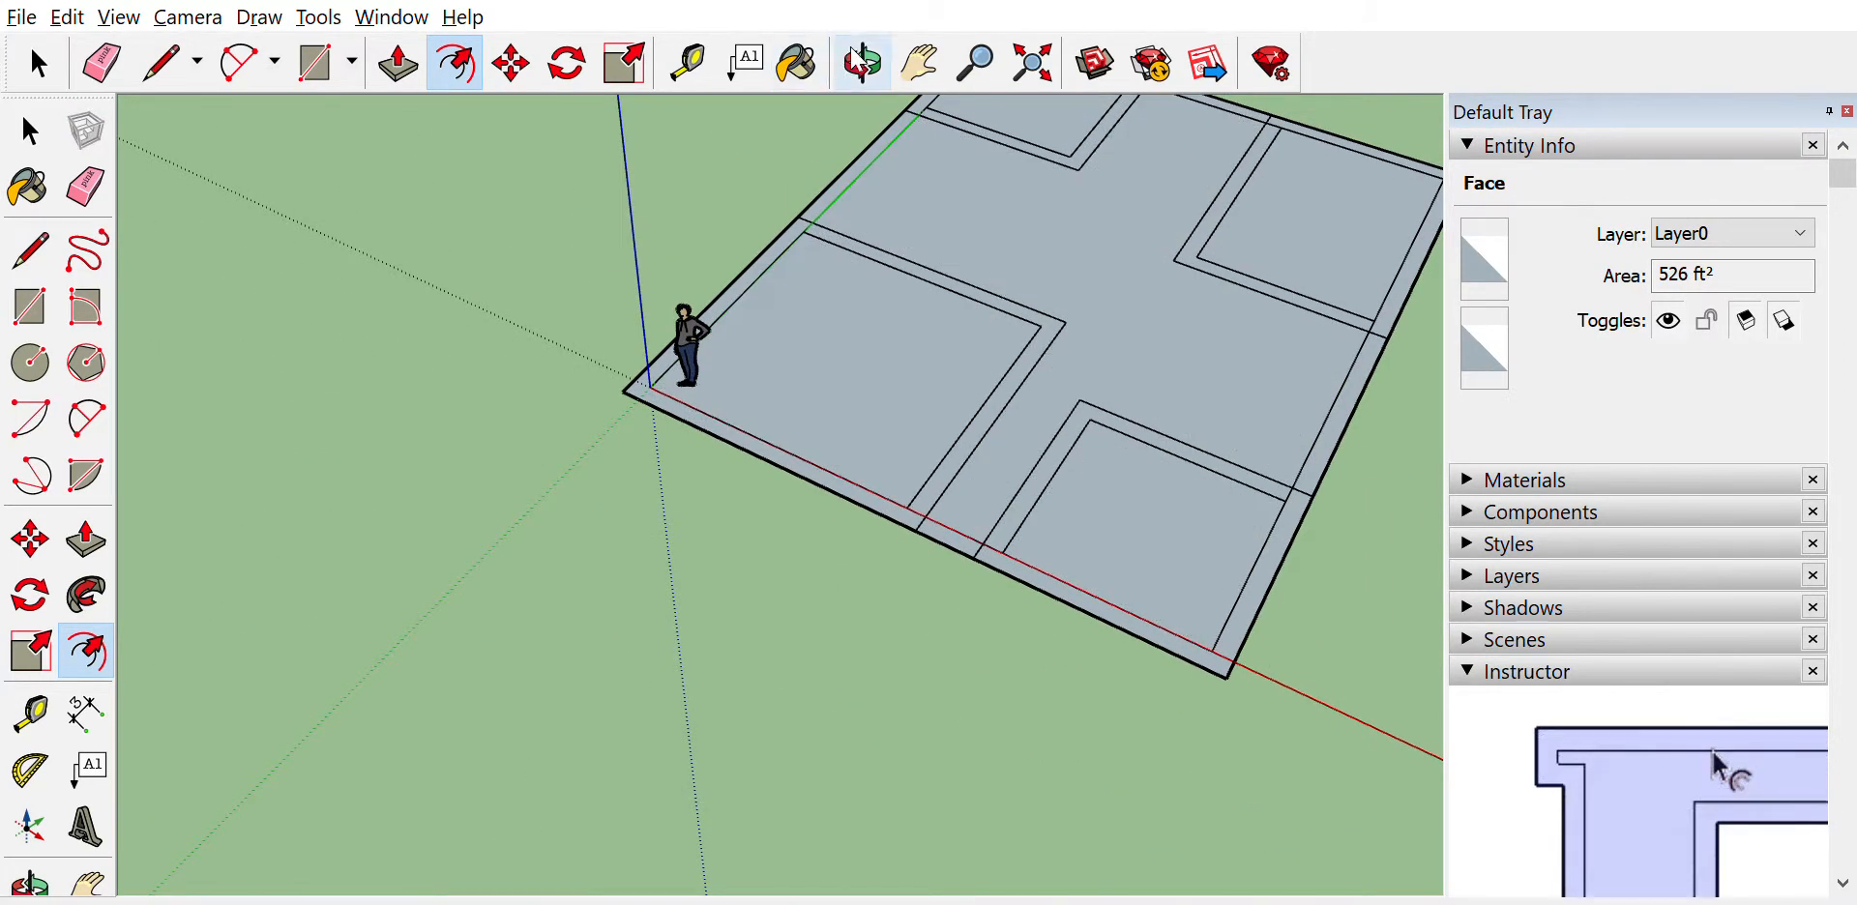
Undo the wall offsets of all four rooms
click(919, 63)
drag(1096, 155, 873, 361)
key(ctrl+z)
key(ctrl+z)
key(ctrl+z)
key(ctrl+z)
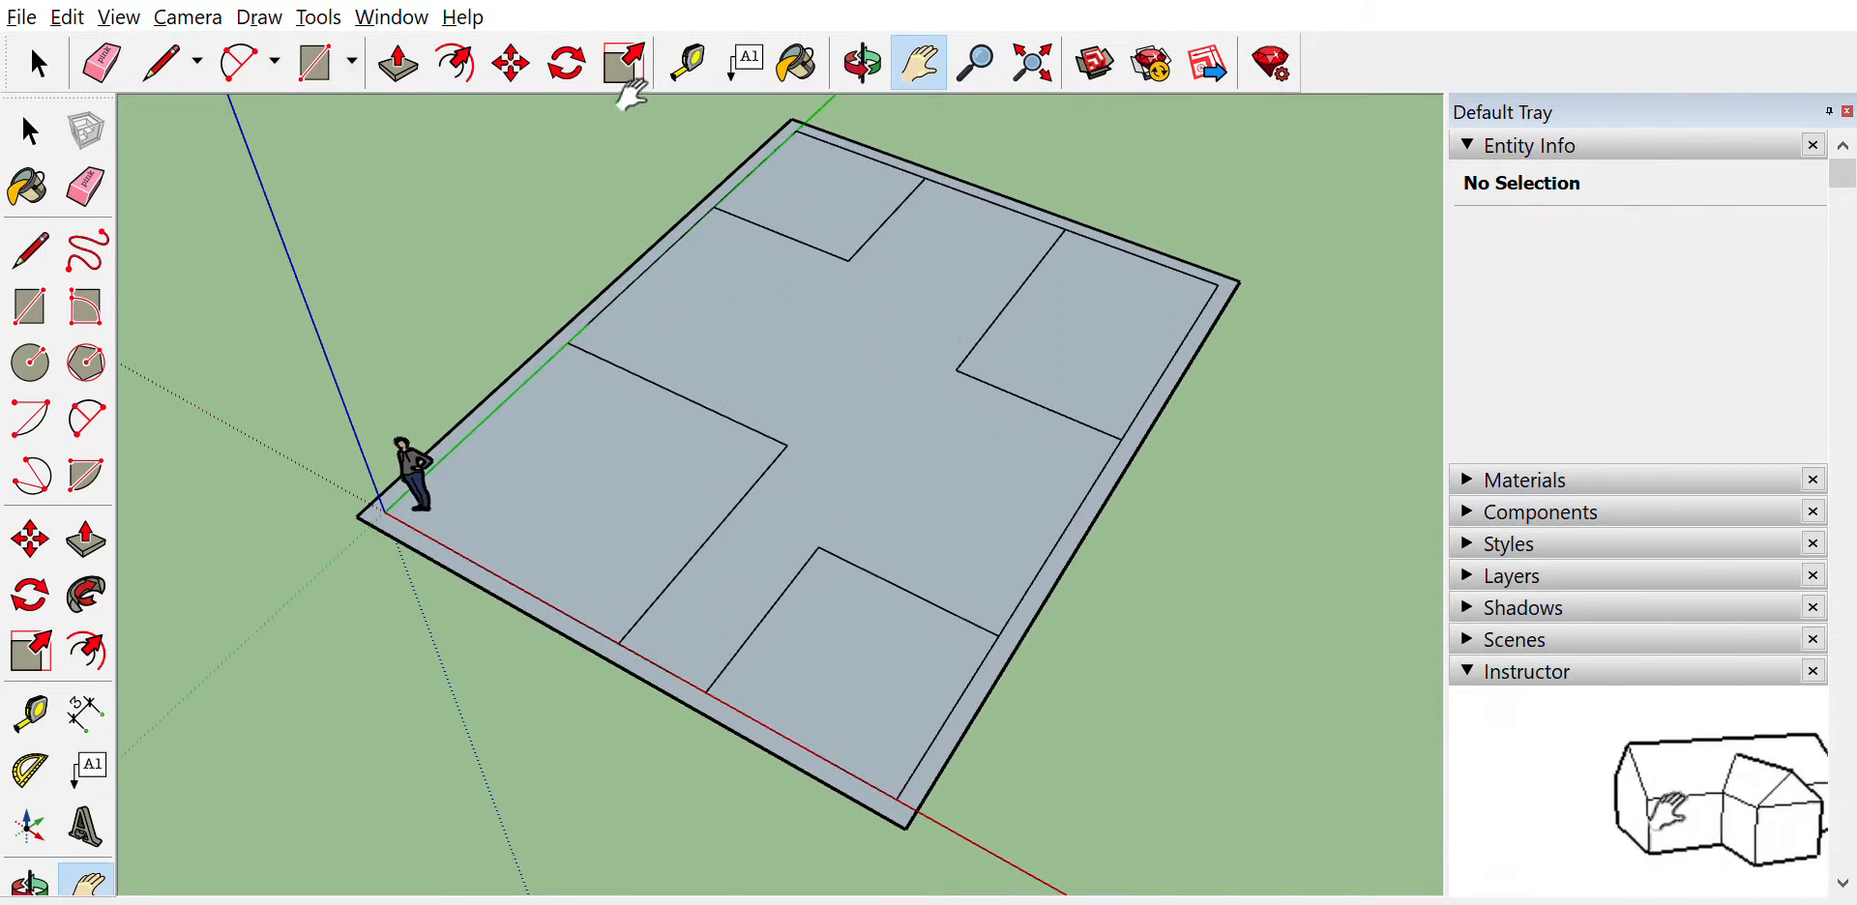
Offset the 225 ft² room outward by a narrow wall thickness and repeat the same offset on the other three rooms
click(454, 63)
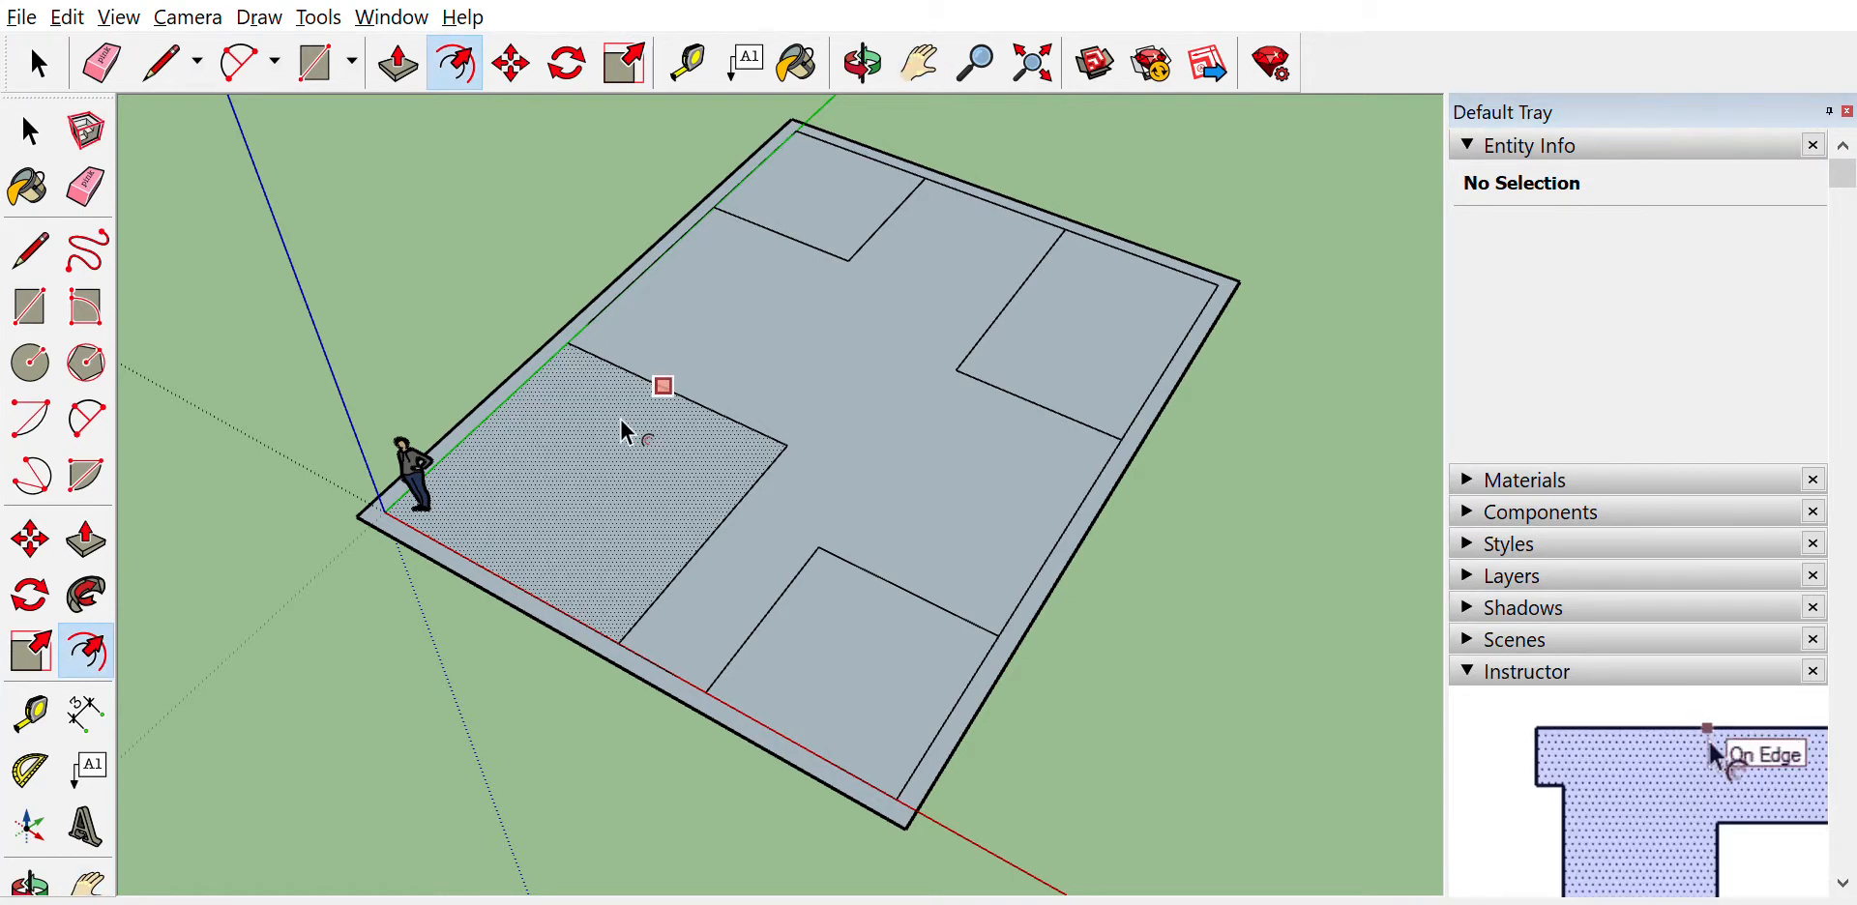
click(624, 432)
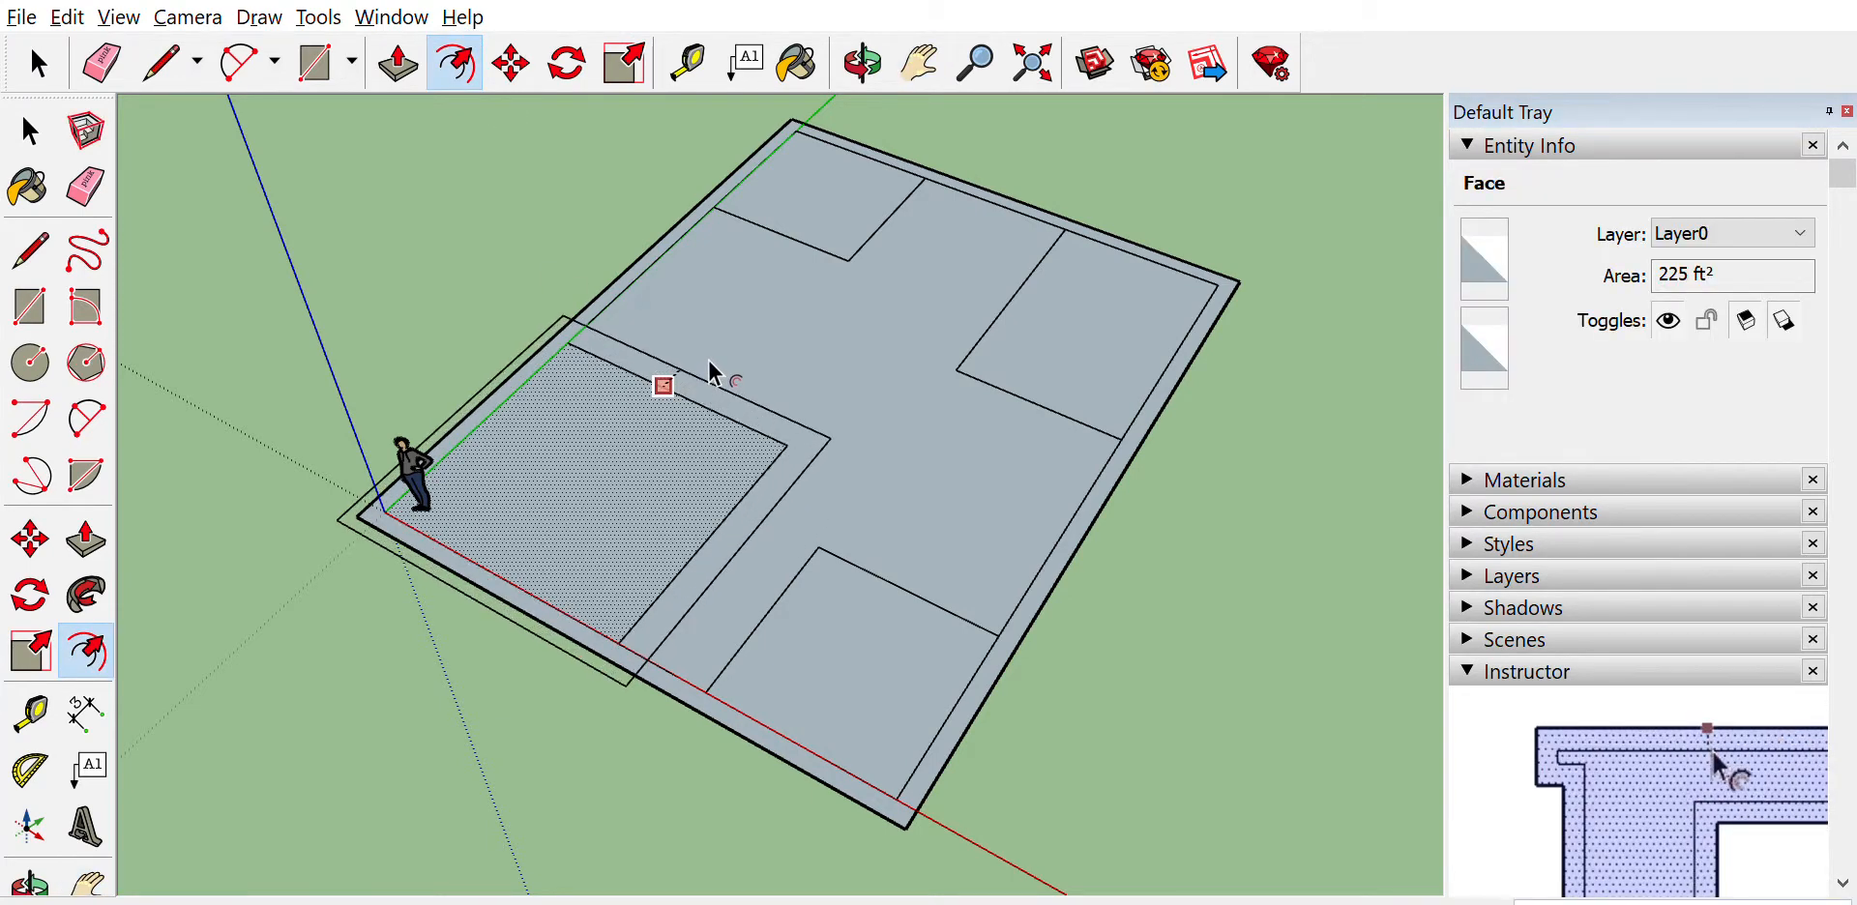
click(720, 373)
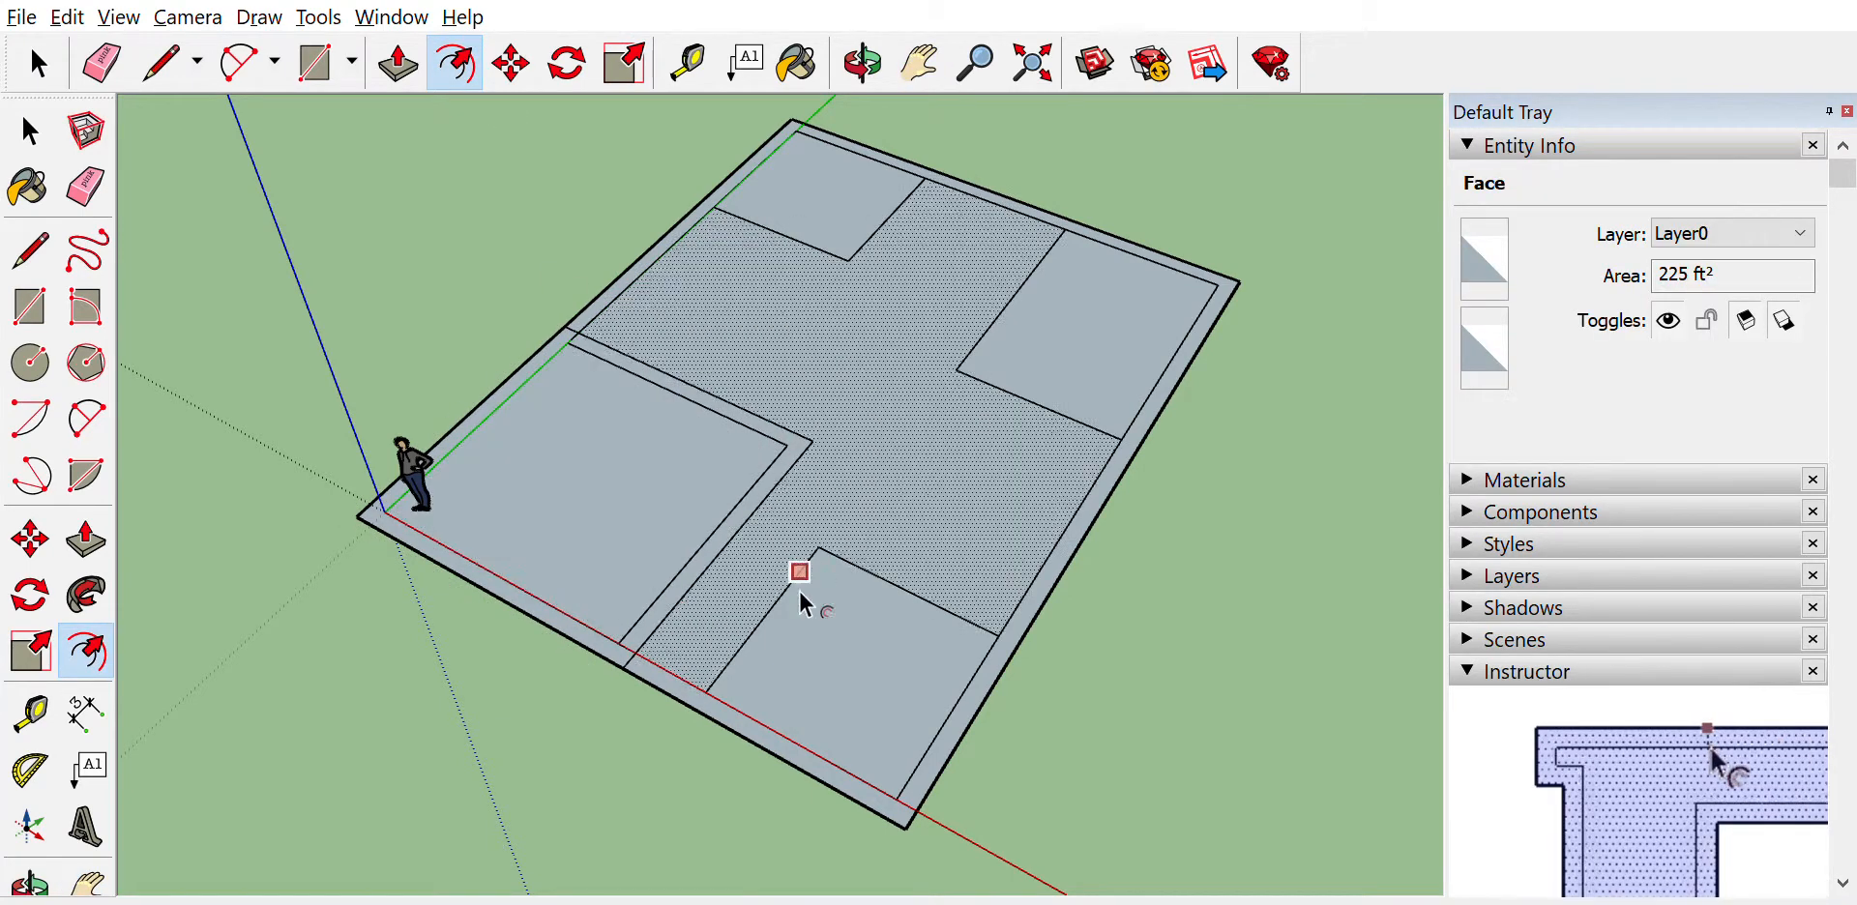
double_click(838, 648)
double_click(1090, 340)
double_click(855, 203)
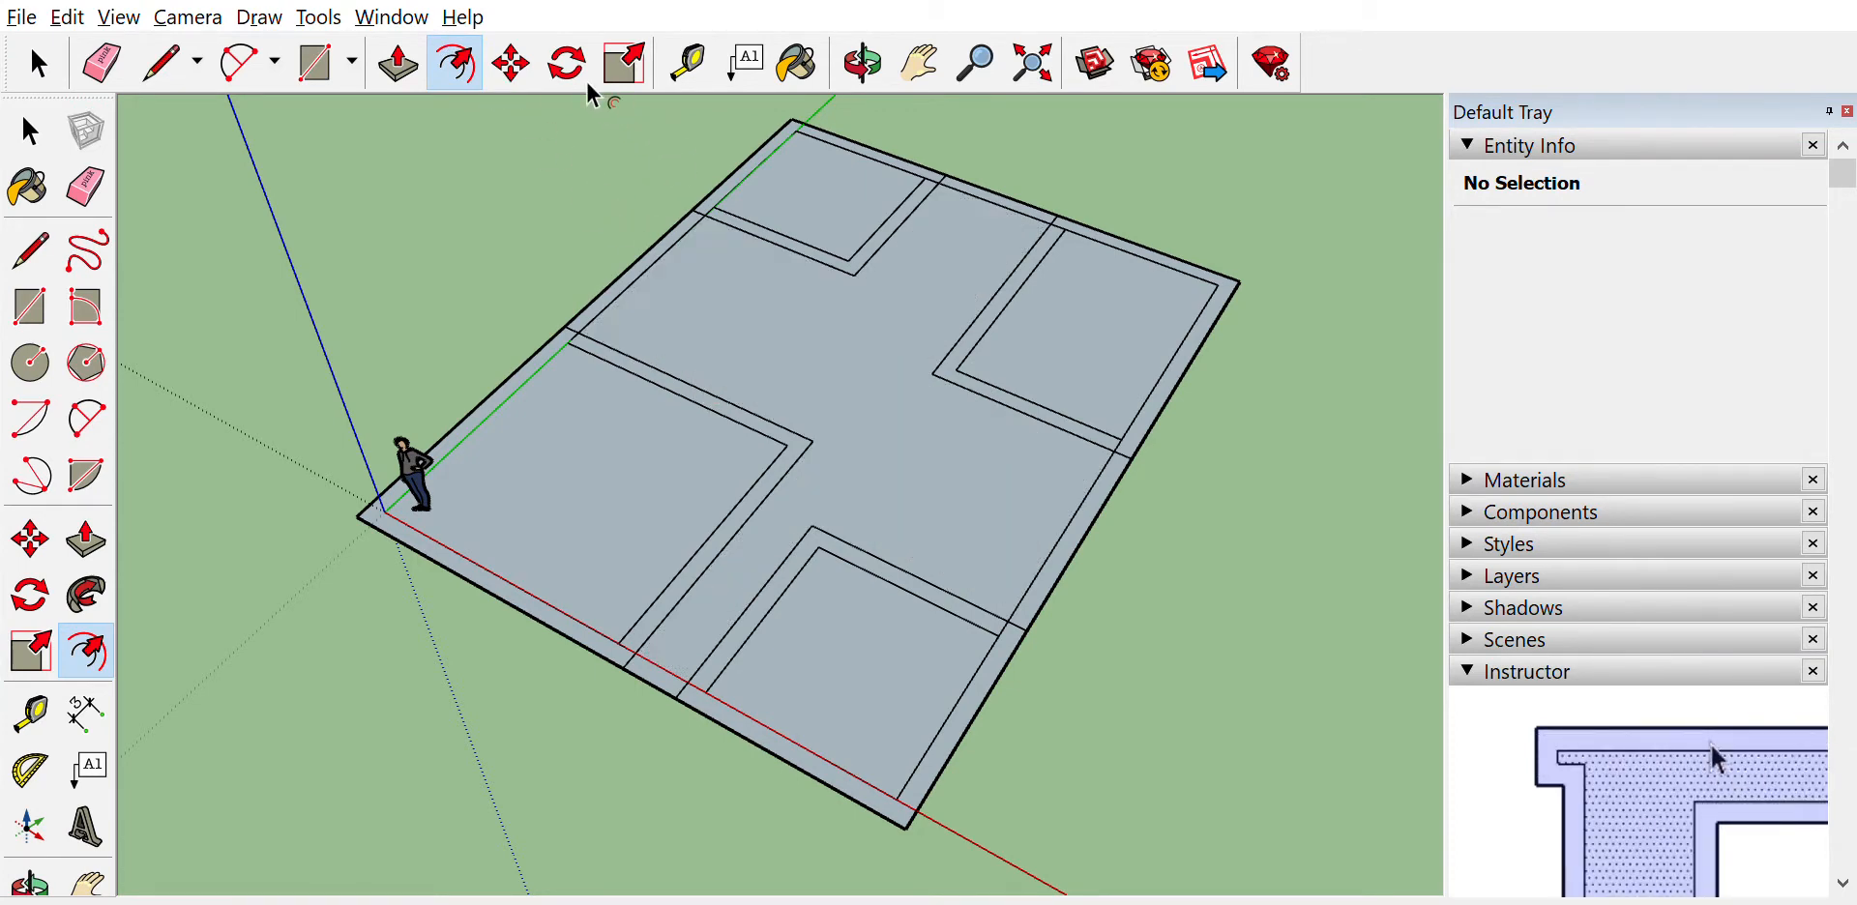
Erase the interior wall line ends crossing the exterior wall on the green-axis side and beside the small square corner room
click(105, 48)
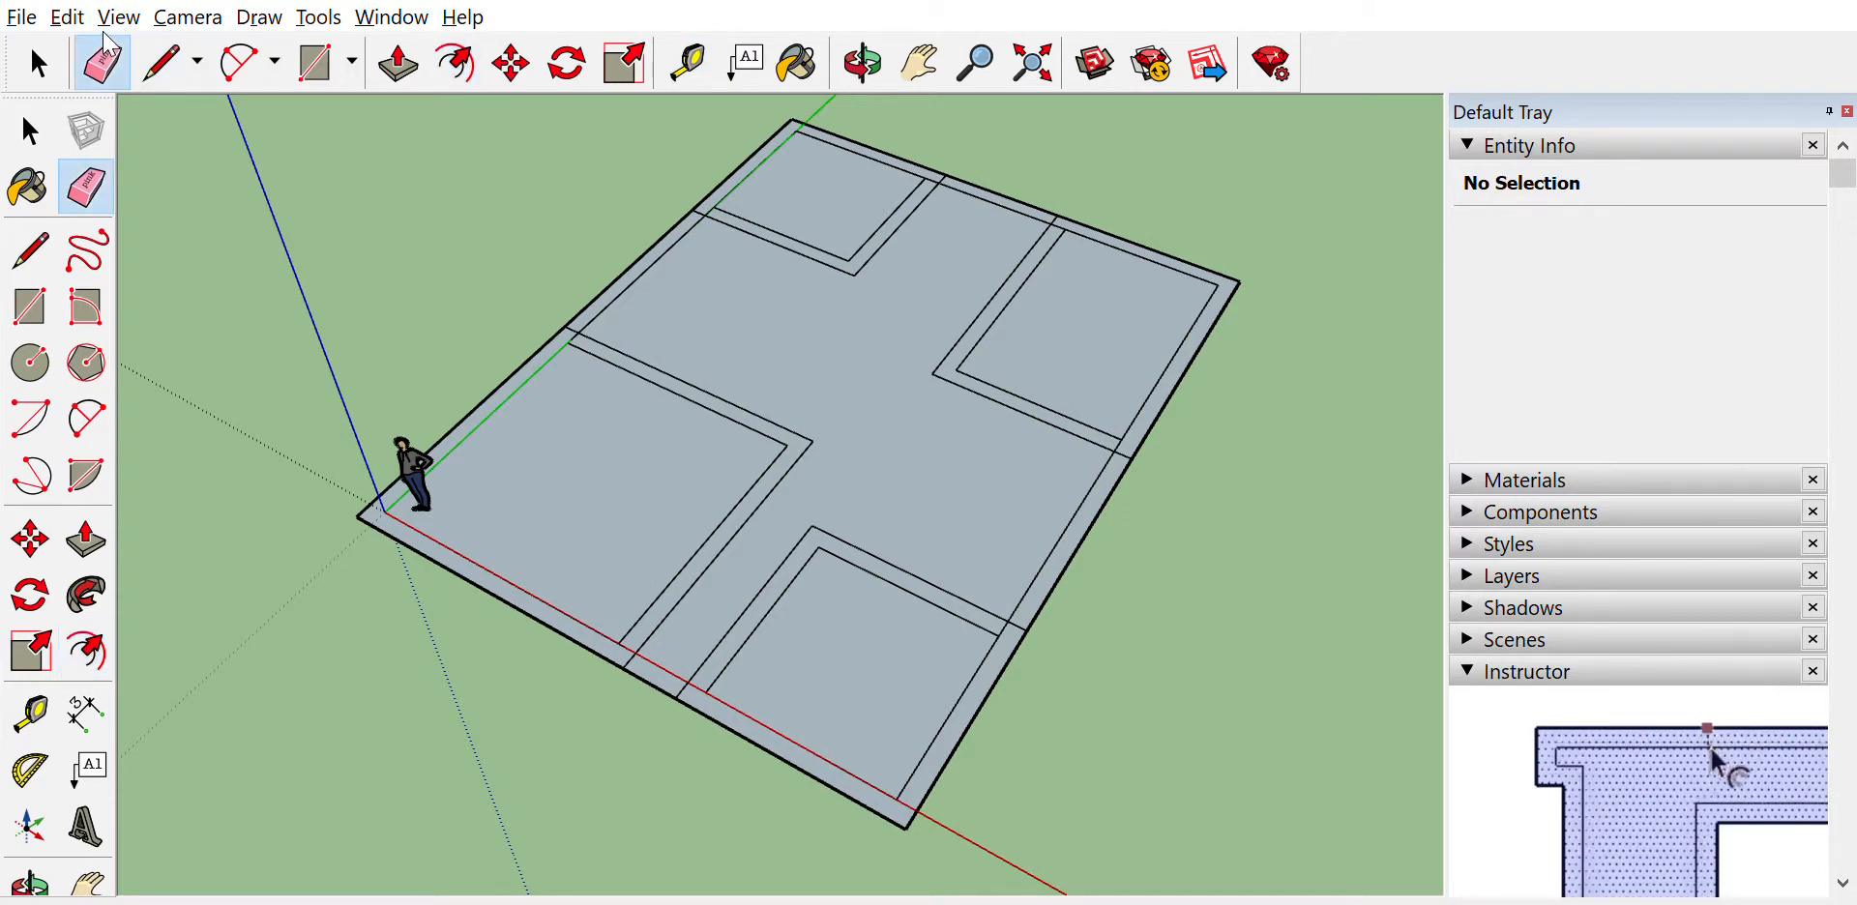
scroll(592, 338, up, 5)
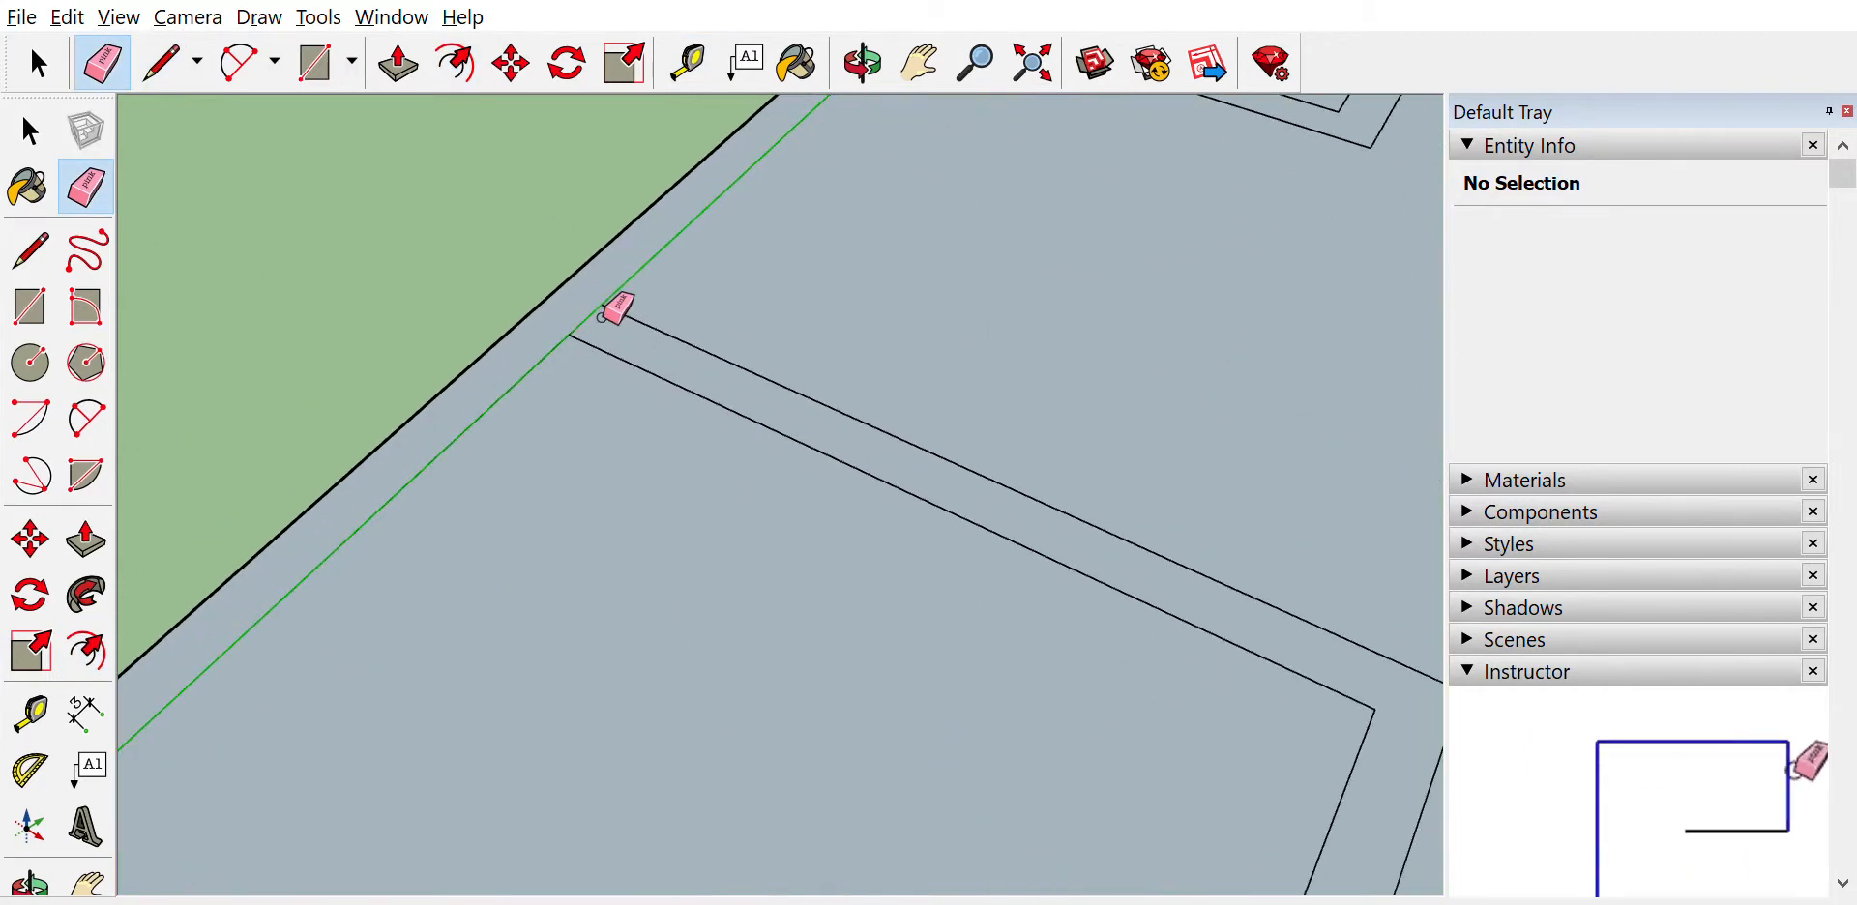
scroll(1148, 774, down, 3)
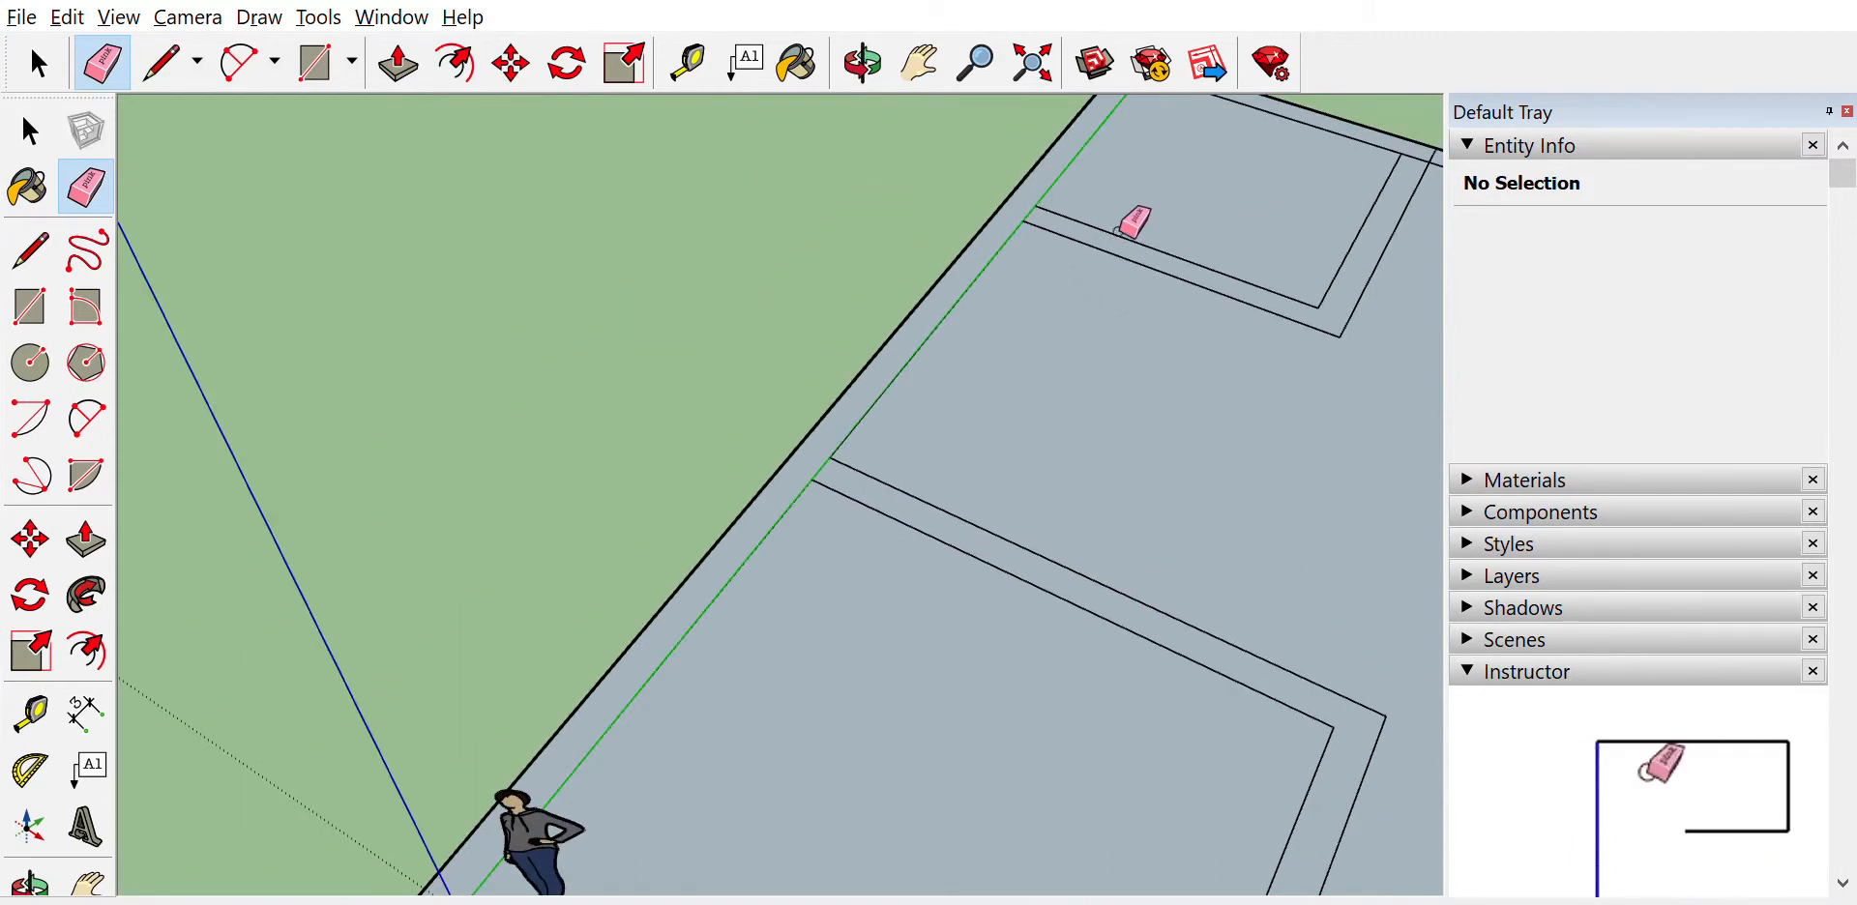
scroll(1291, 160, up, 1)
scroll(1305, 201, down, 2)
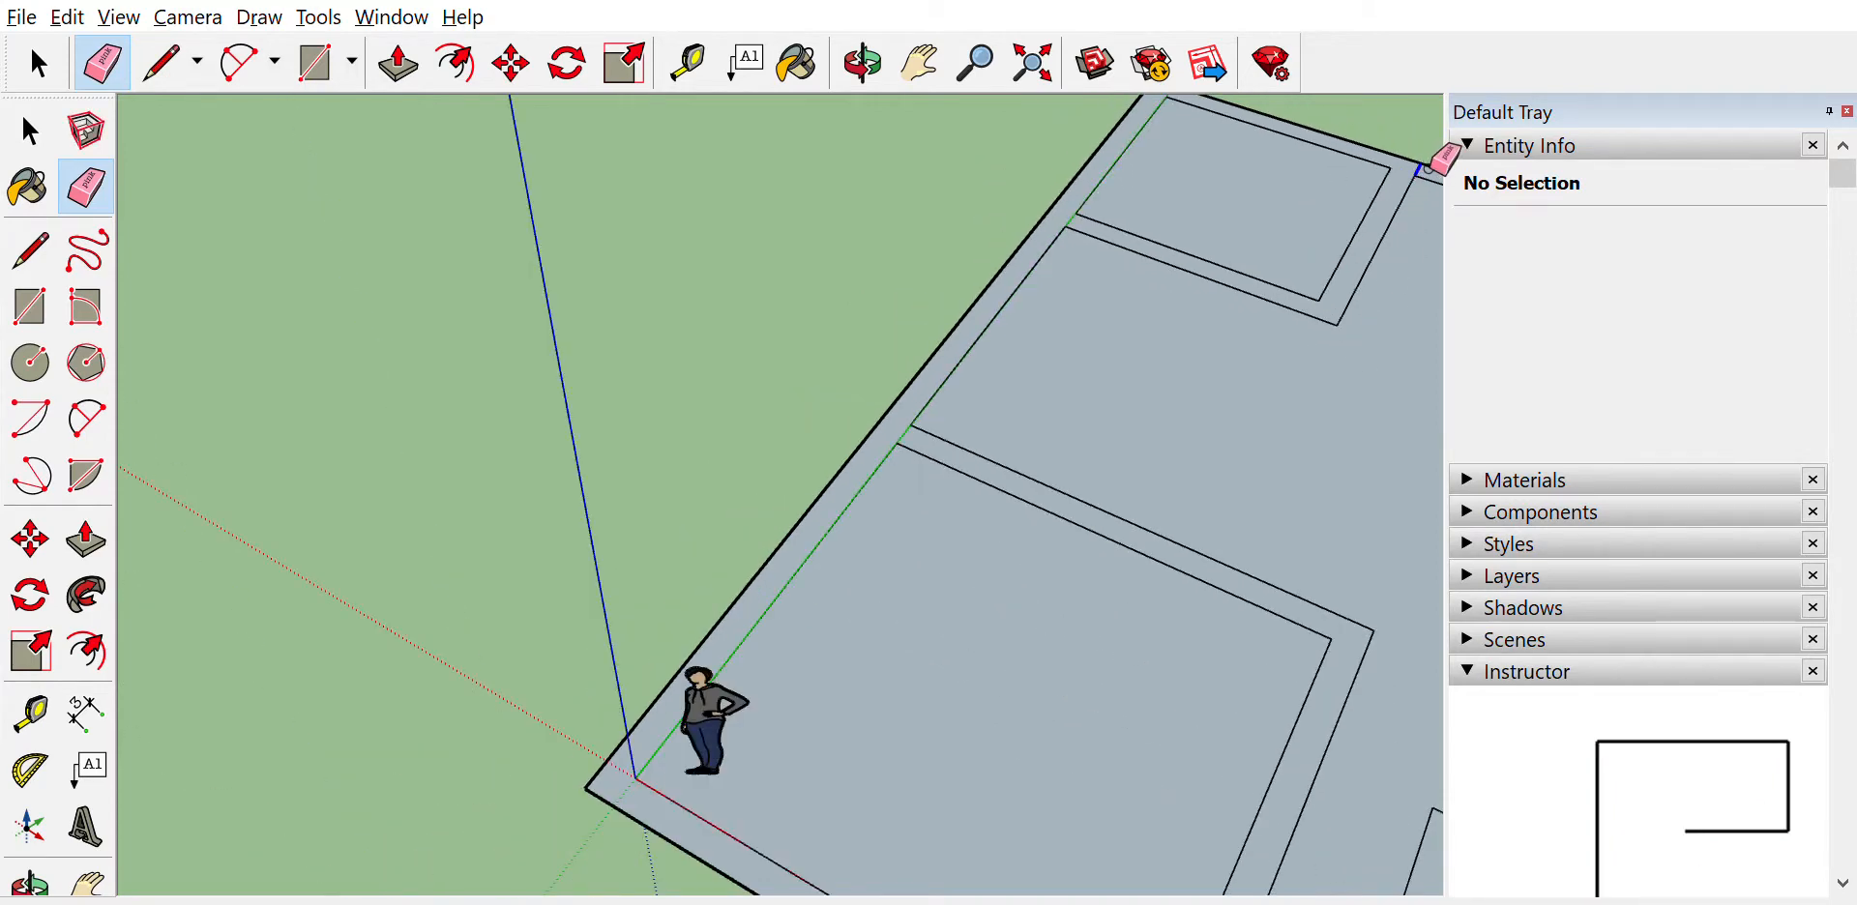
Erase the wall line ends crossing the exterior wall on the red-axis side and along the adjoining long side
key(h)
mouse_move(1078, 672)
mouse_down()
mouse_move(1086, 738)
mouse_move(676, 485)
mouse_move(433, 408)
mouse_move(406, 272)
mouse_up()
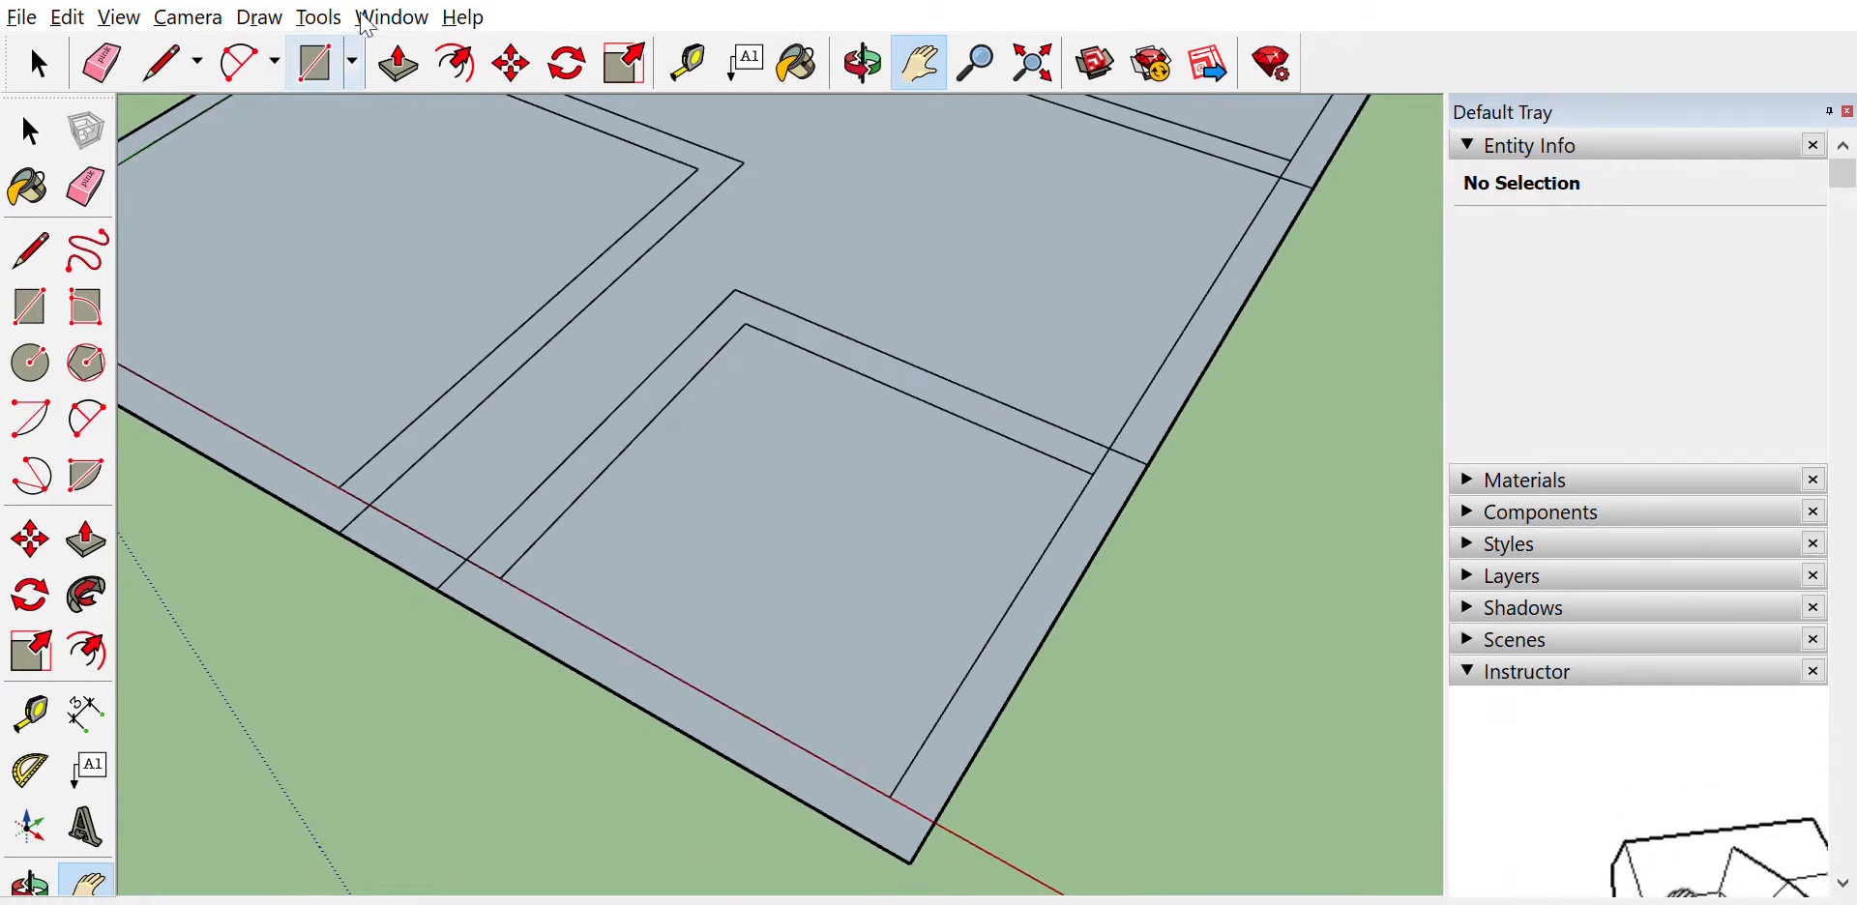
click(103, 64)
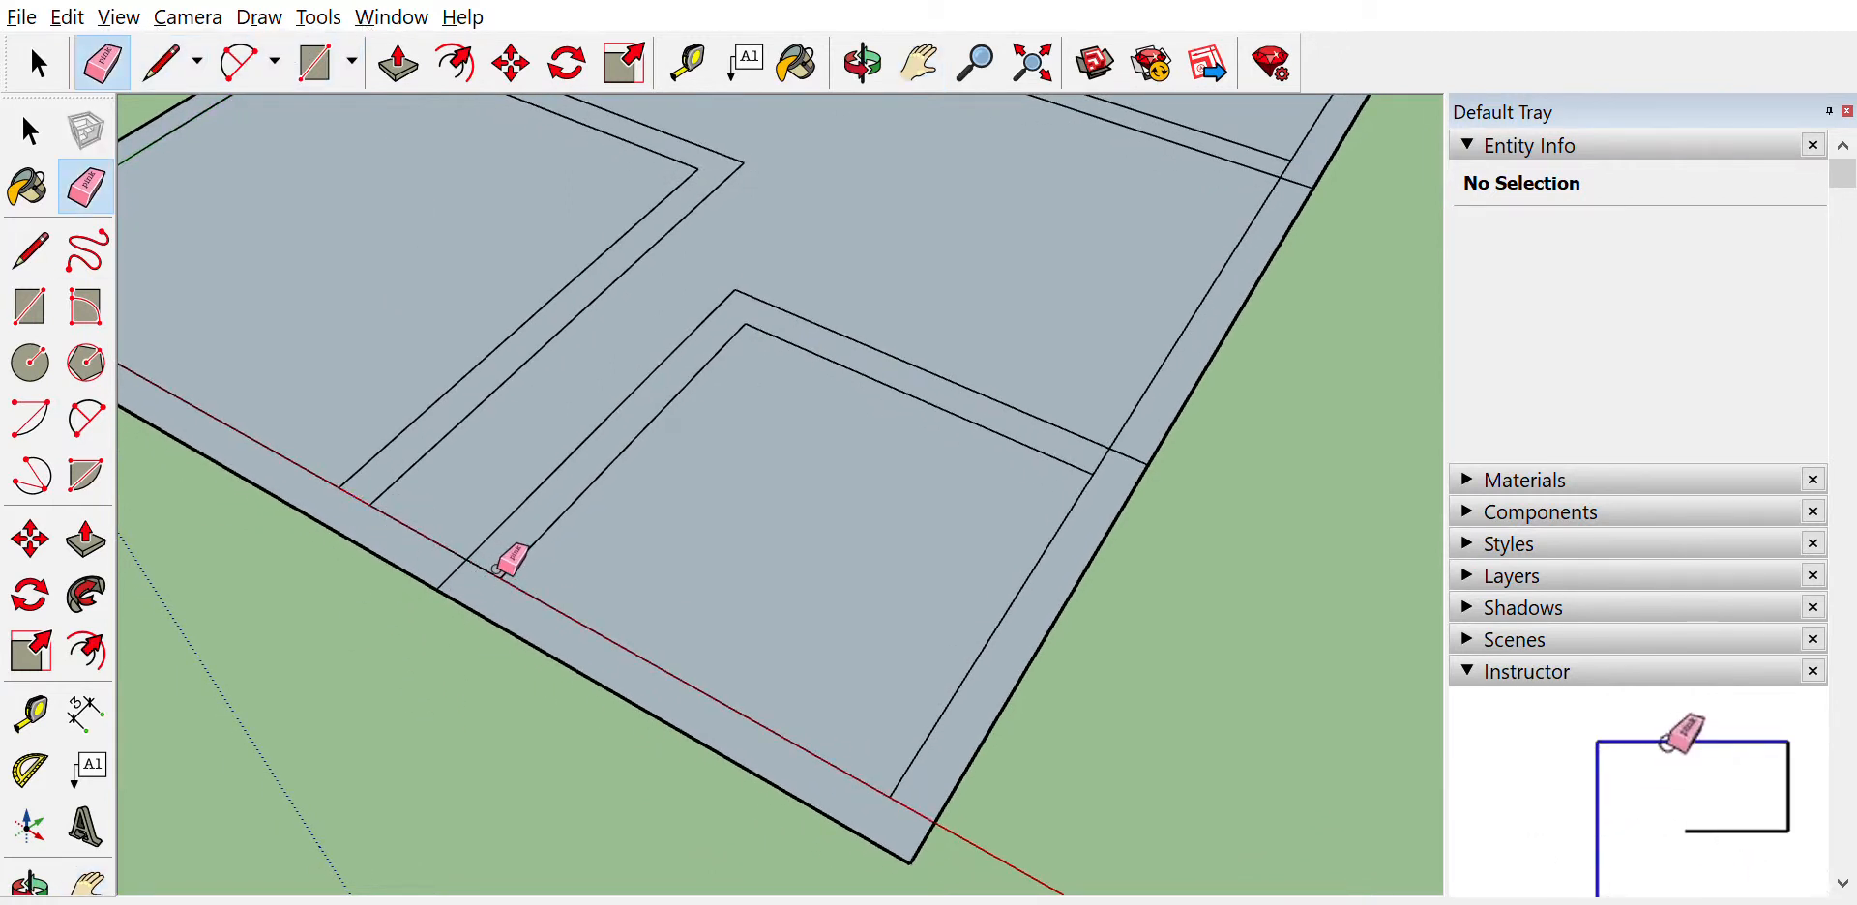
click(456, 578)
click(1106, 459)
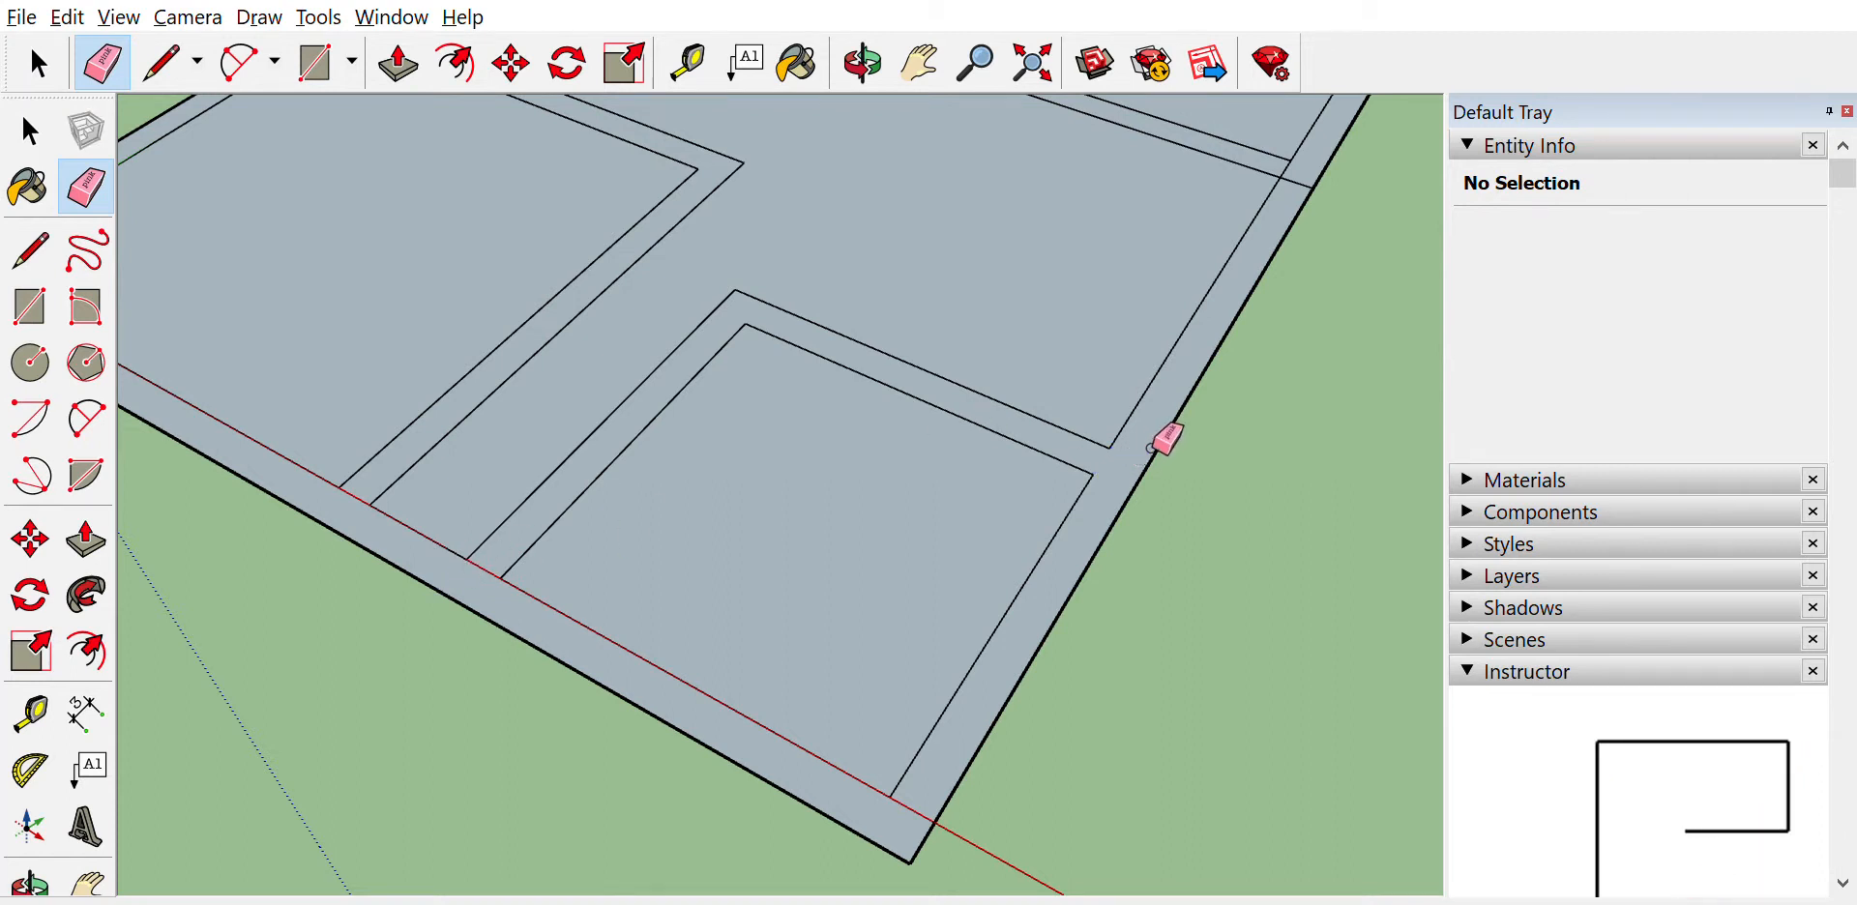
click(1308, 184)
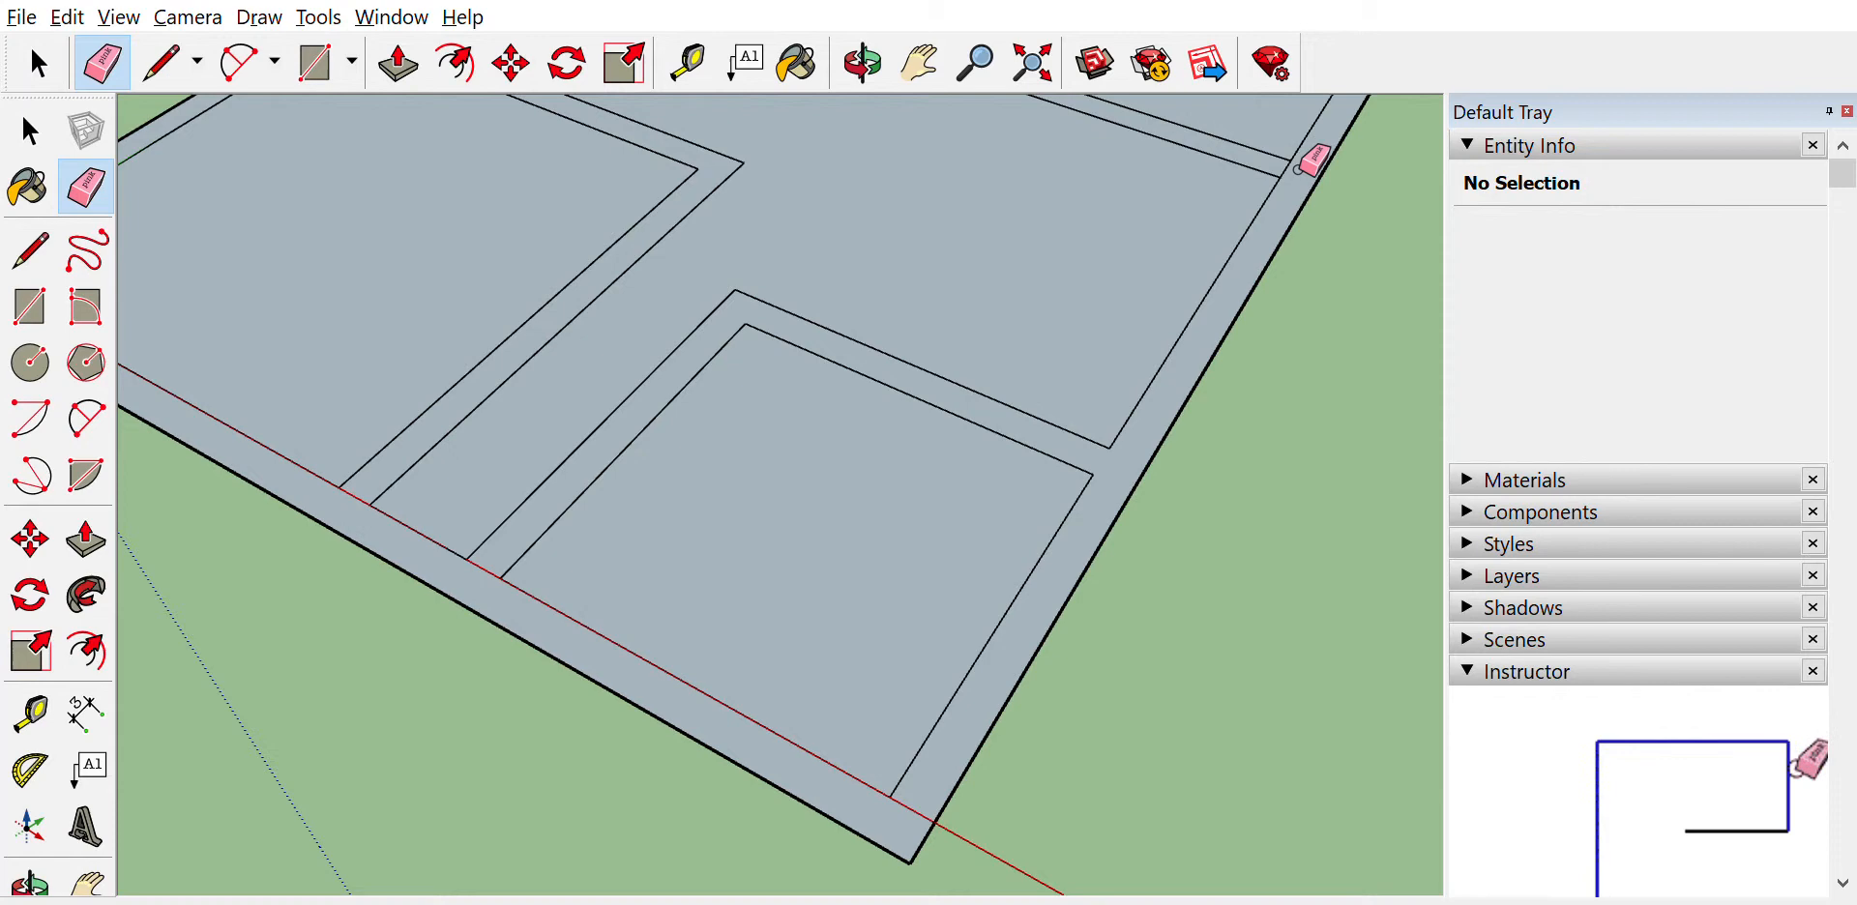
Erase the remaining wall line stub crossing the far exterior wall beside the larger far corner room
click(917, 64)
drag(1049, 184, 767, 663)
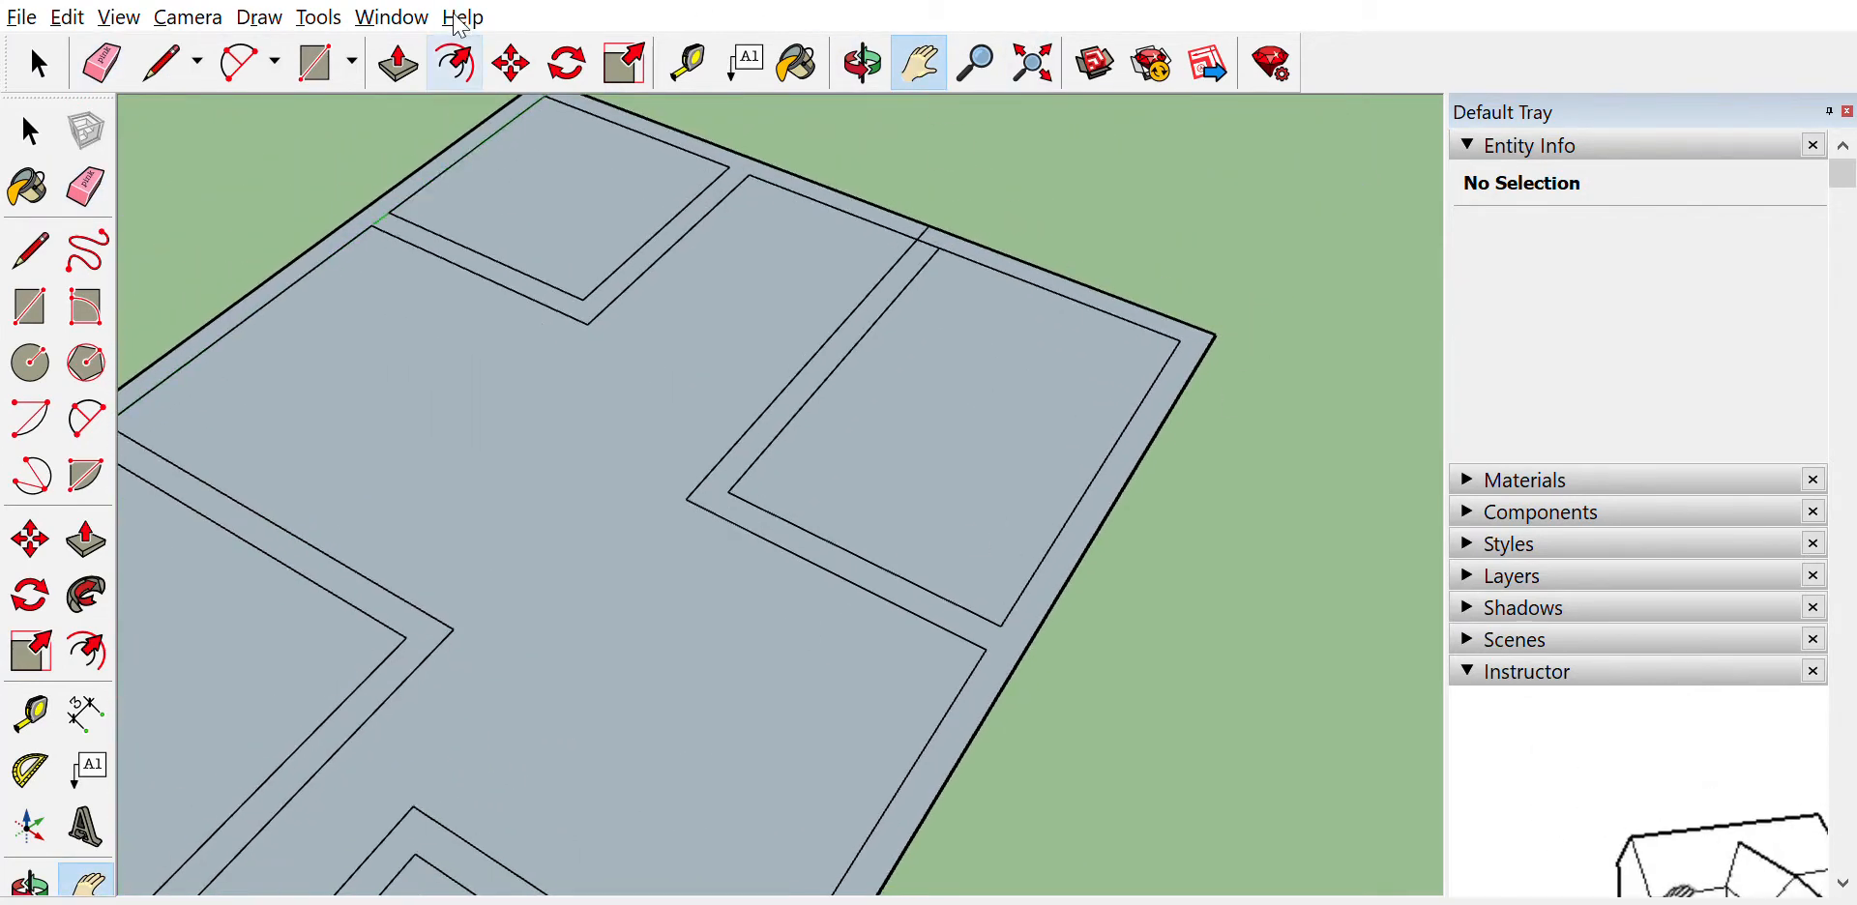
click(101, 63)
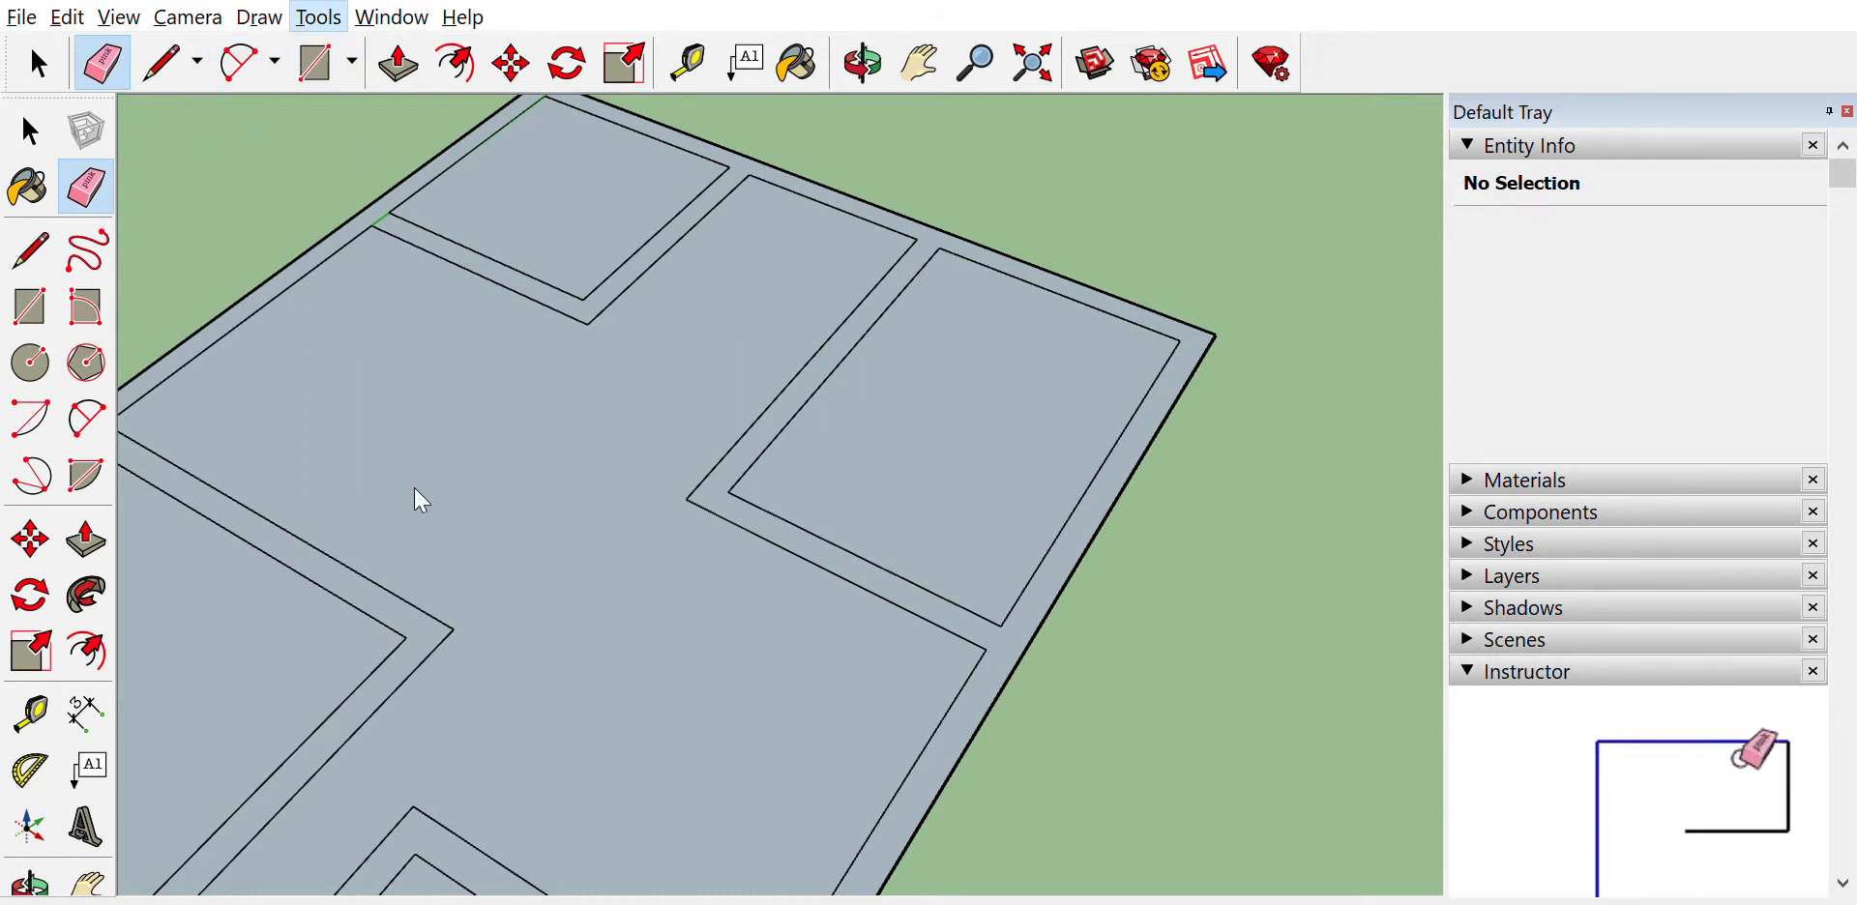
Dimension the gap between the two far corner rooms and two inner sides of the small square room
click(807, 163)
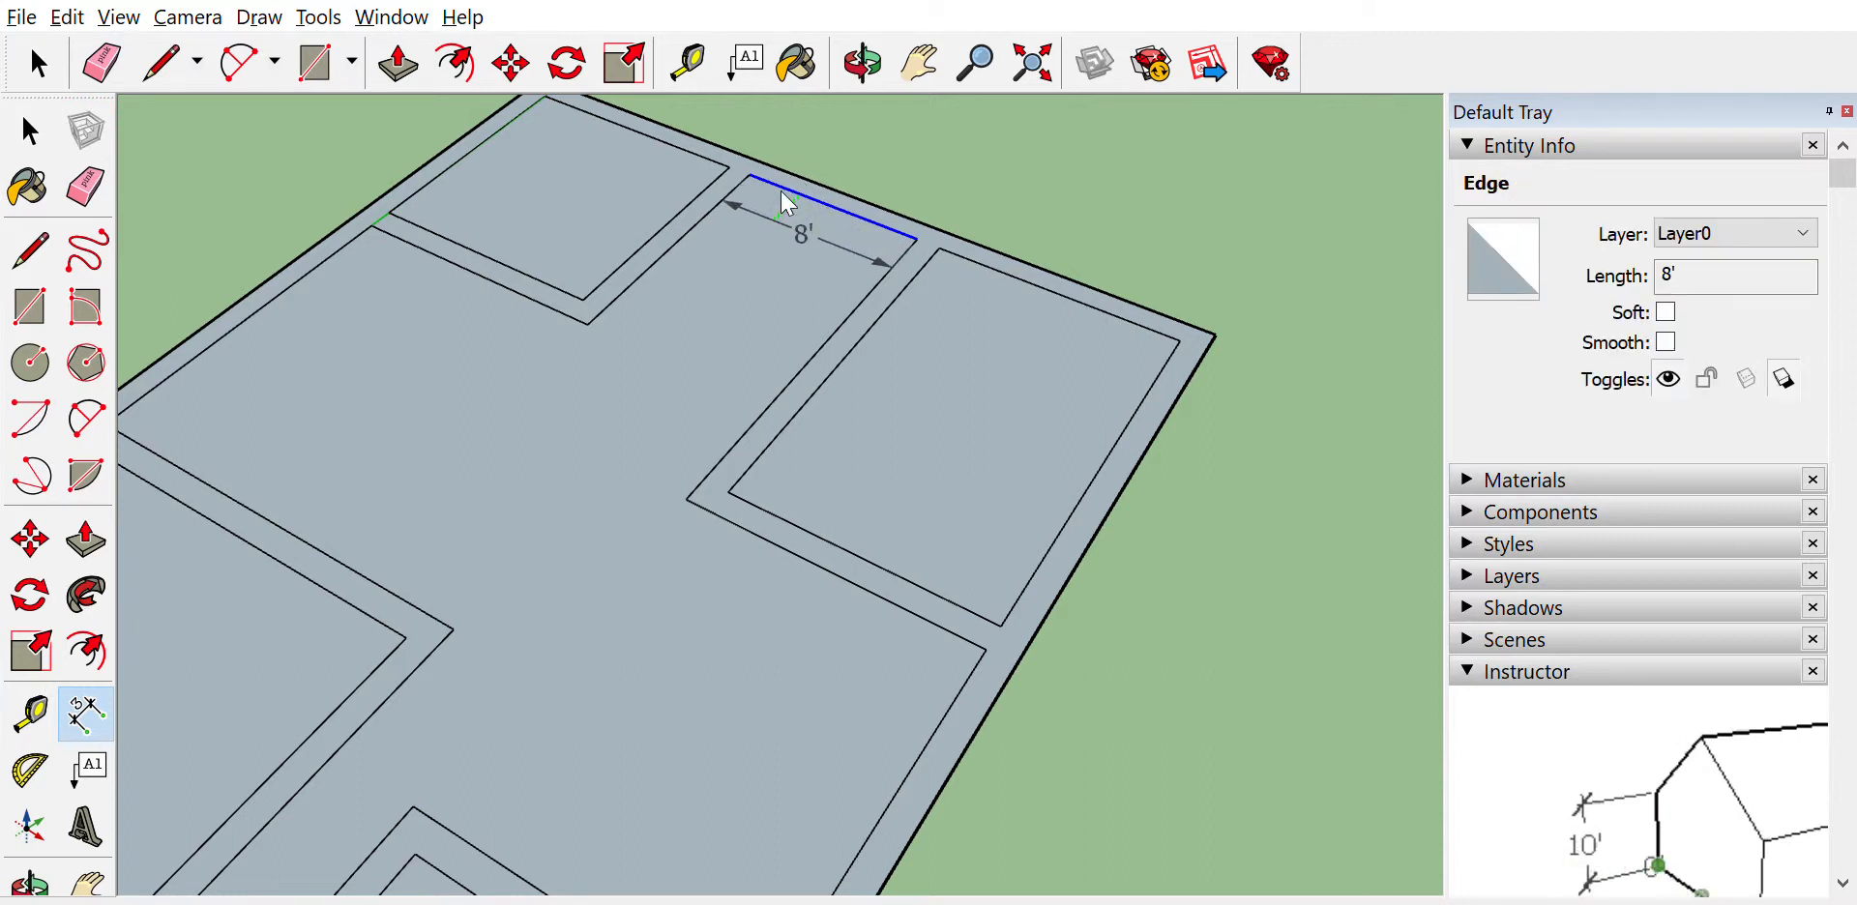
click(787, 183)
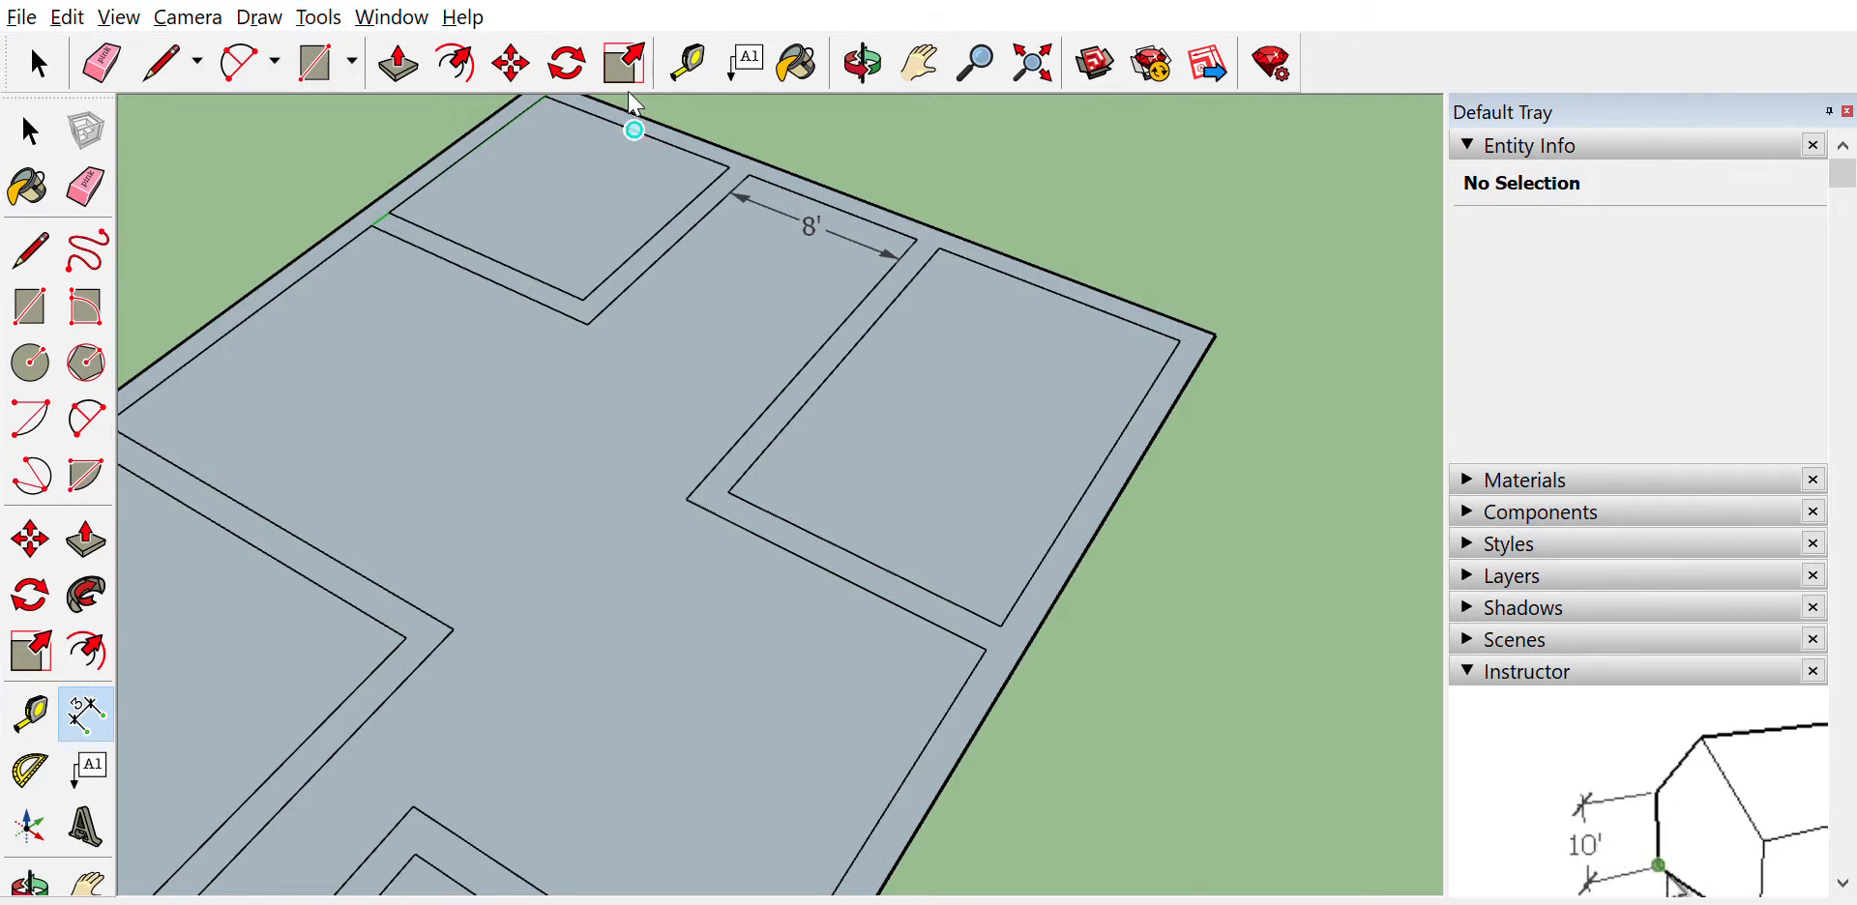
click(660, 110)
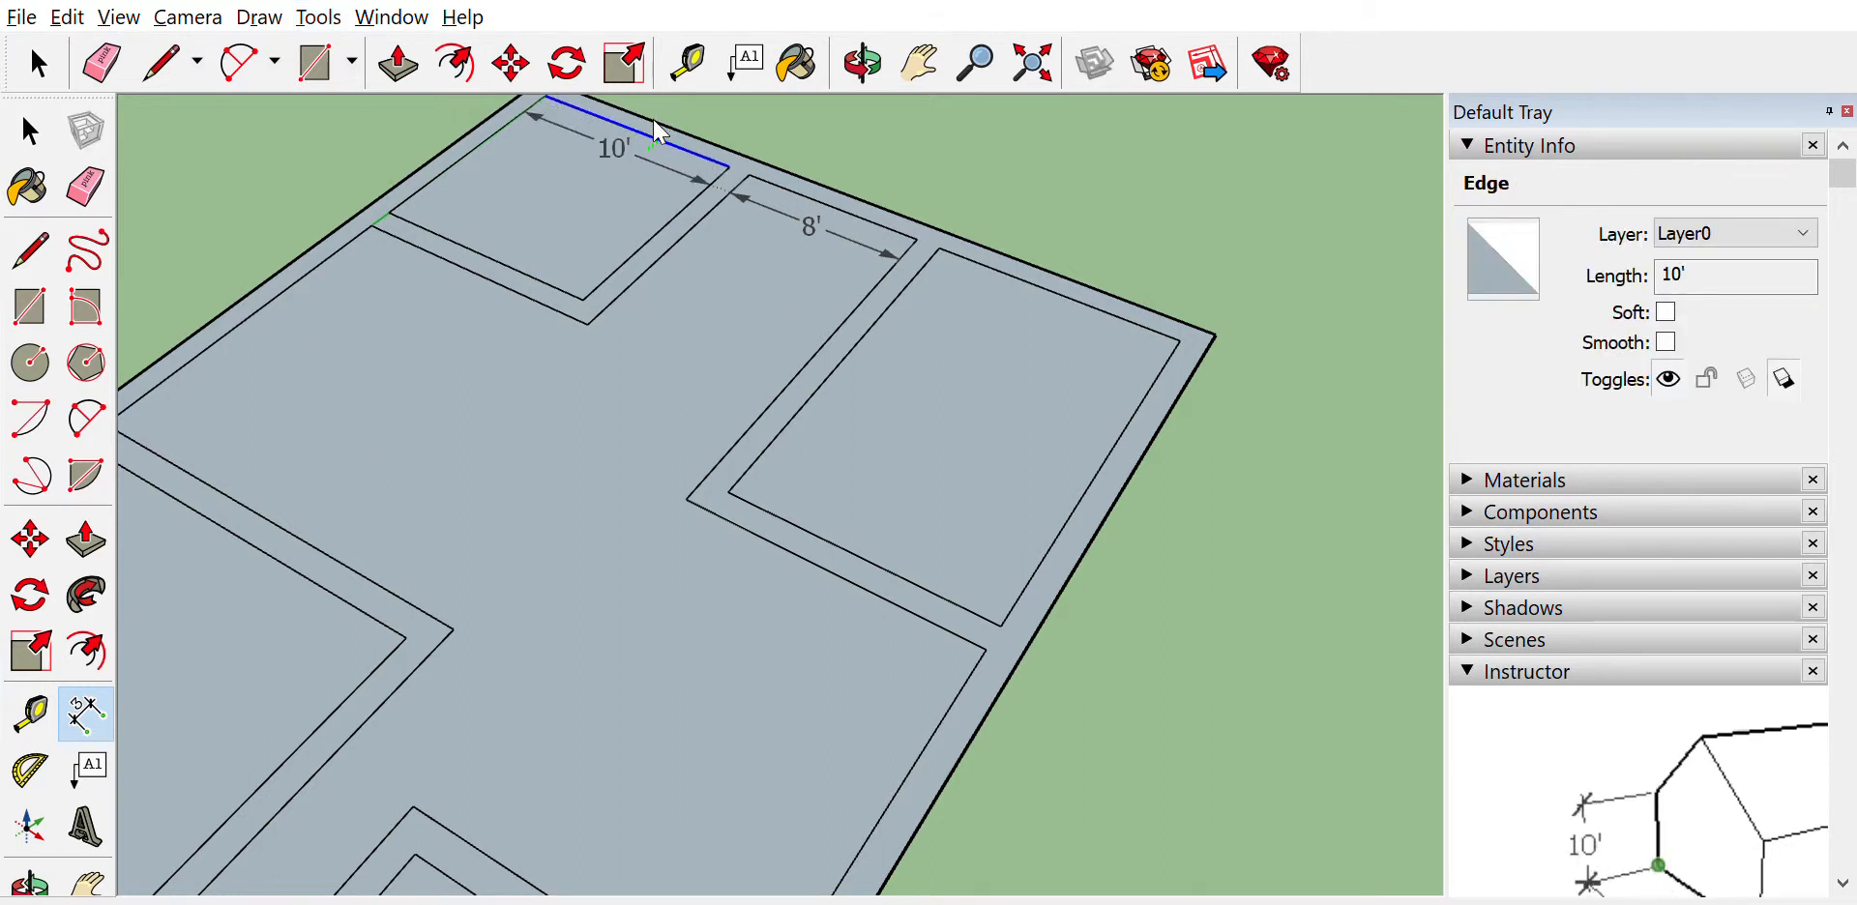
click(447, 134)
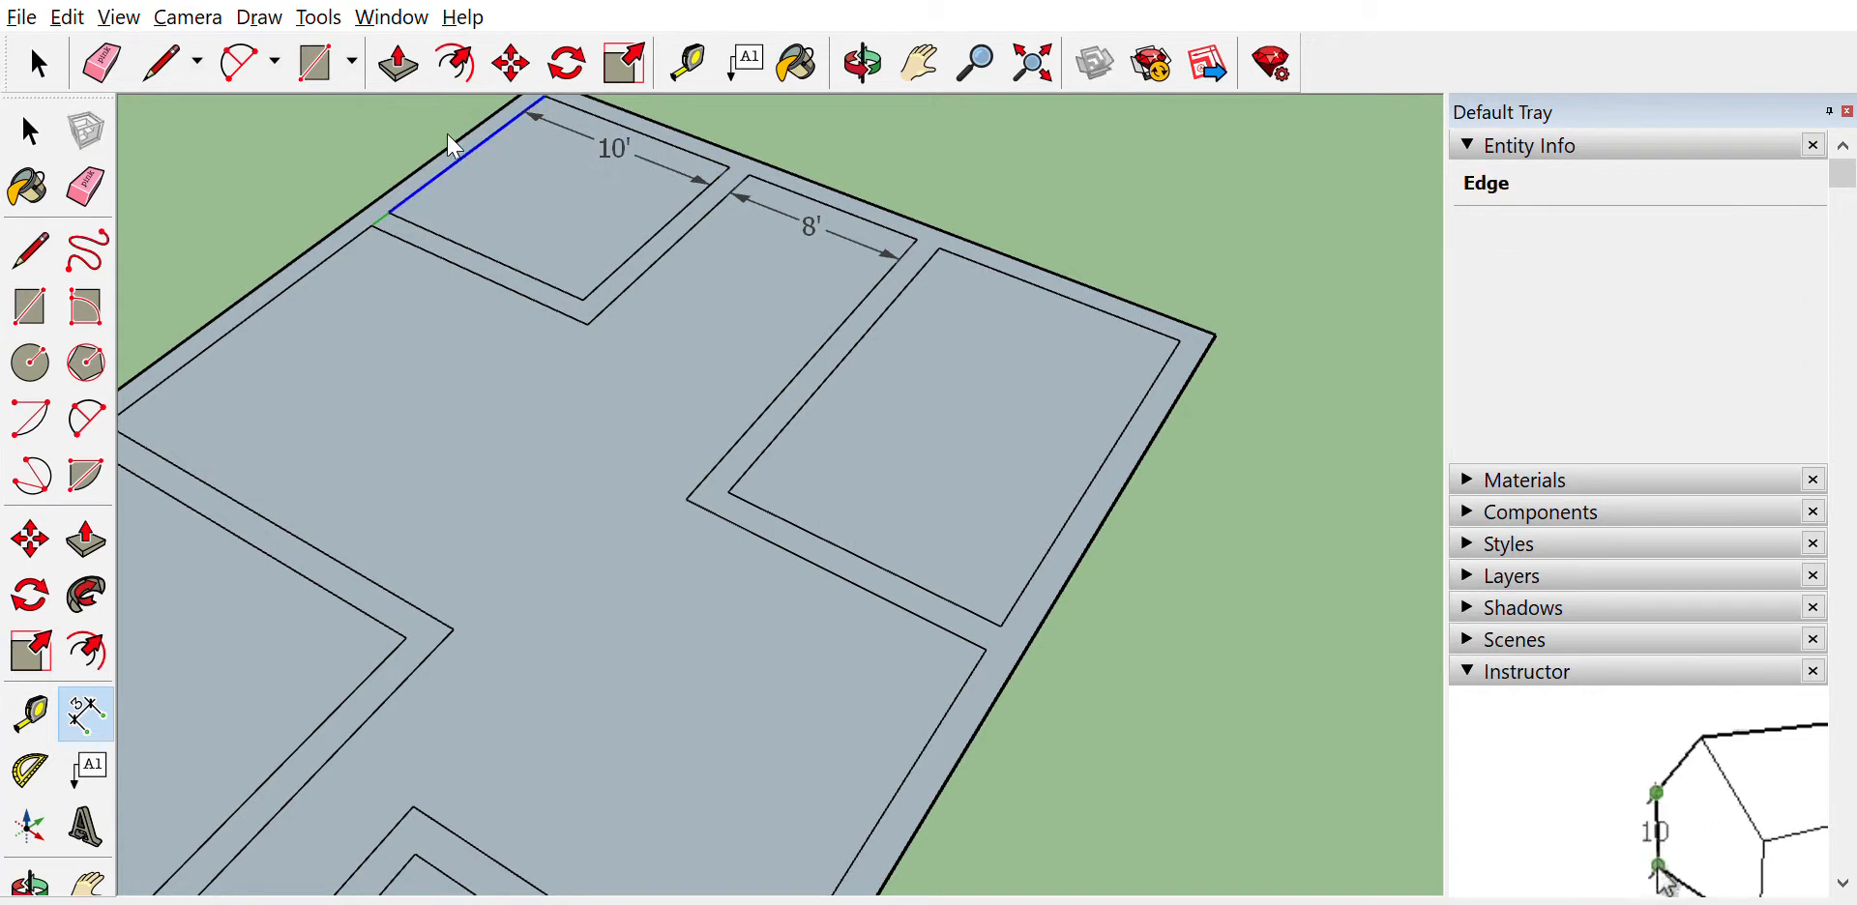
click(470, 155)
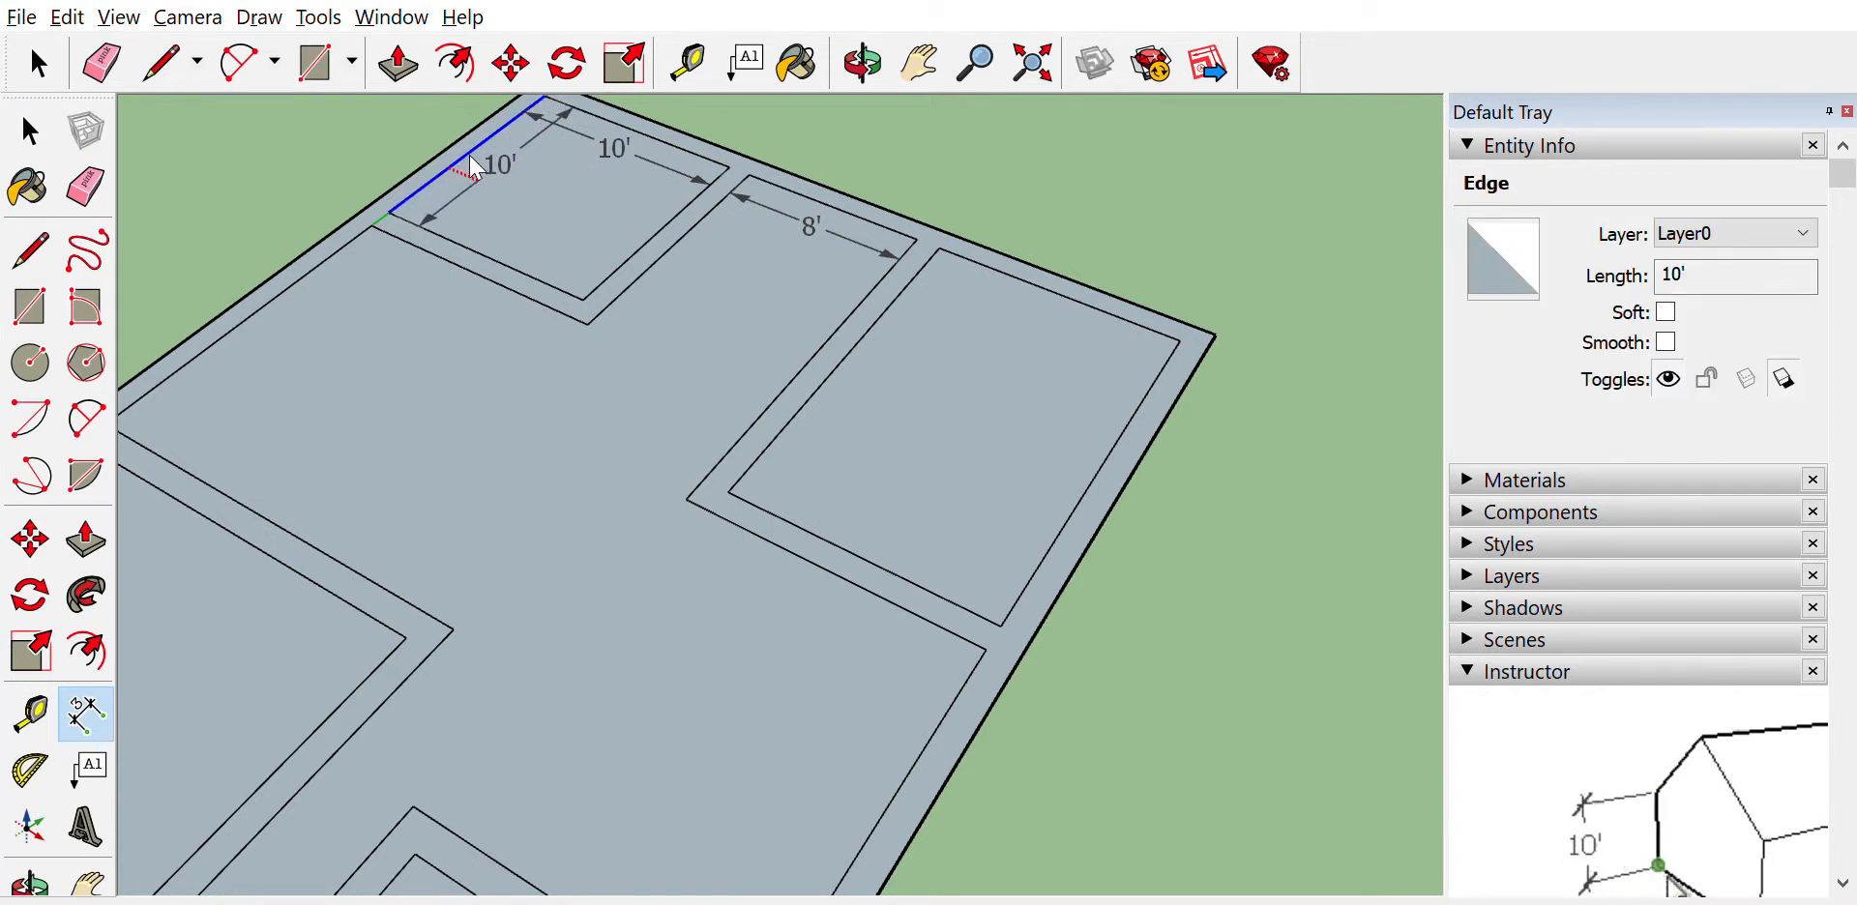
Dimension the stretch between the two rooms on the green axis and both outer wall sides of the small square room
click(335, 247)
click(352, 249)
click(426, 250)
click(498, 273)
click(495, 275)
click(655, 232)
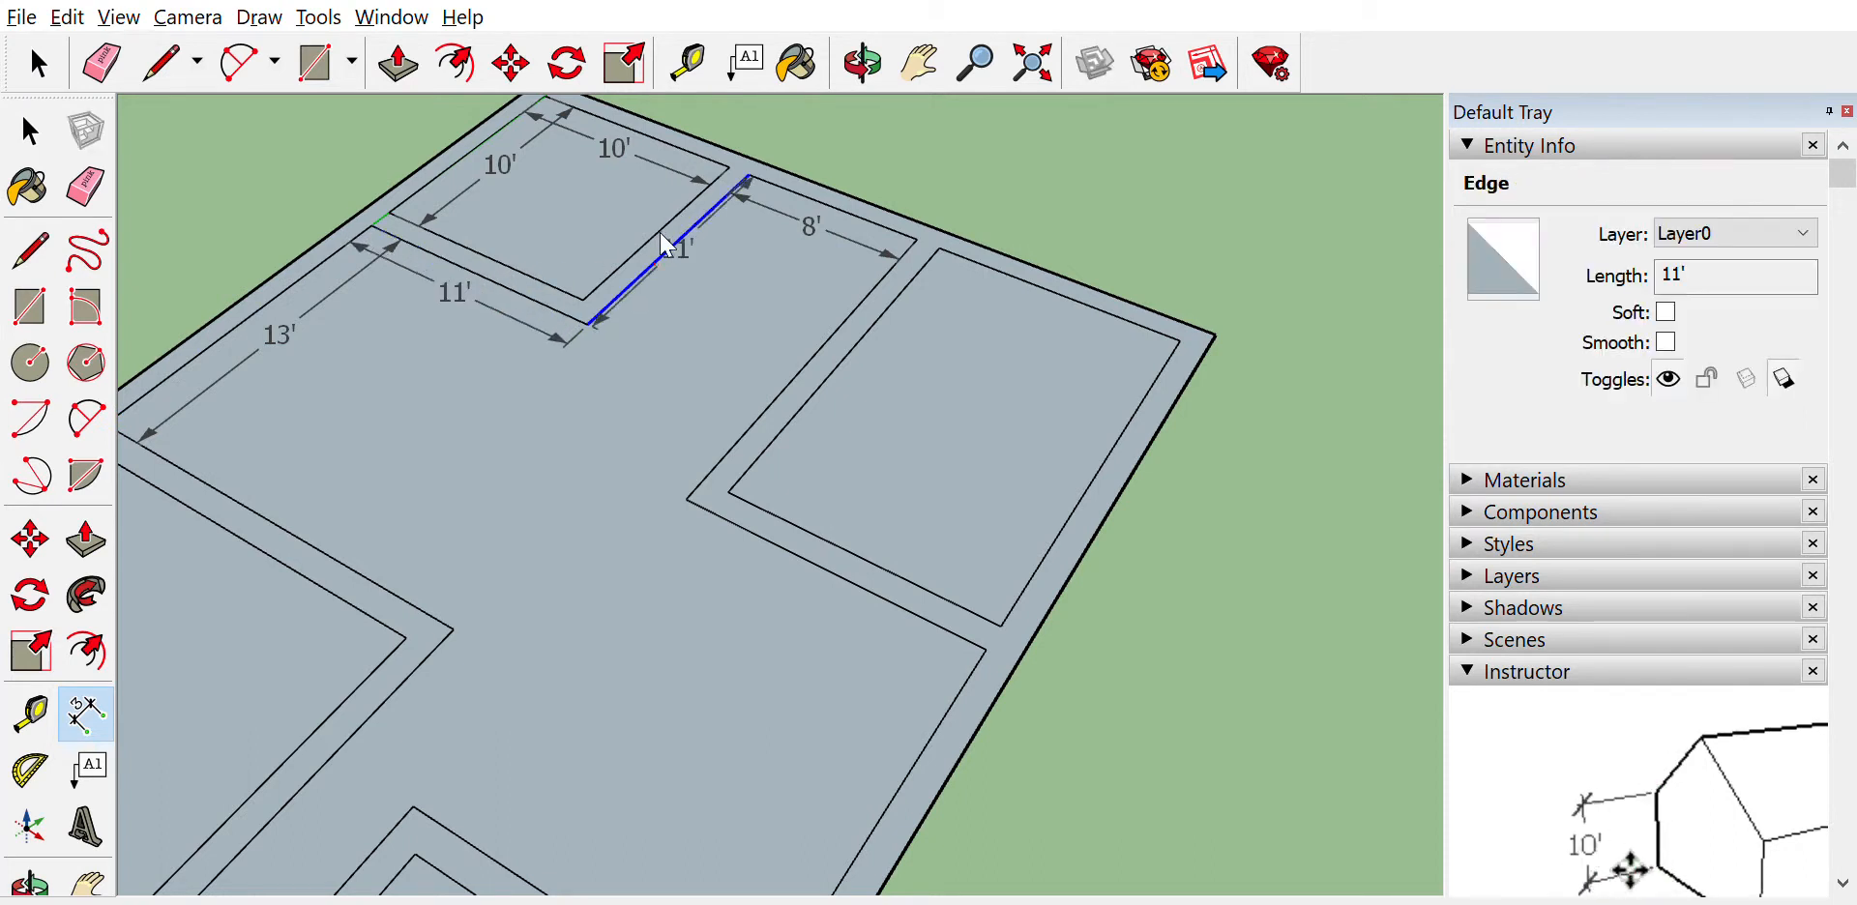
click(677, 245)
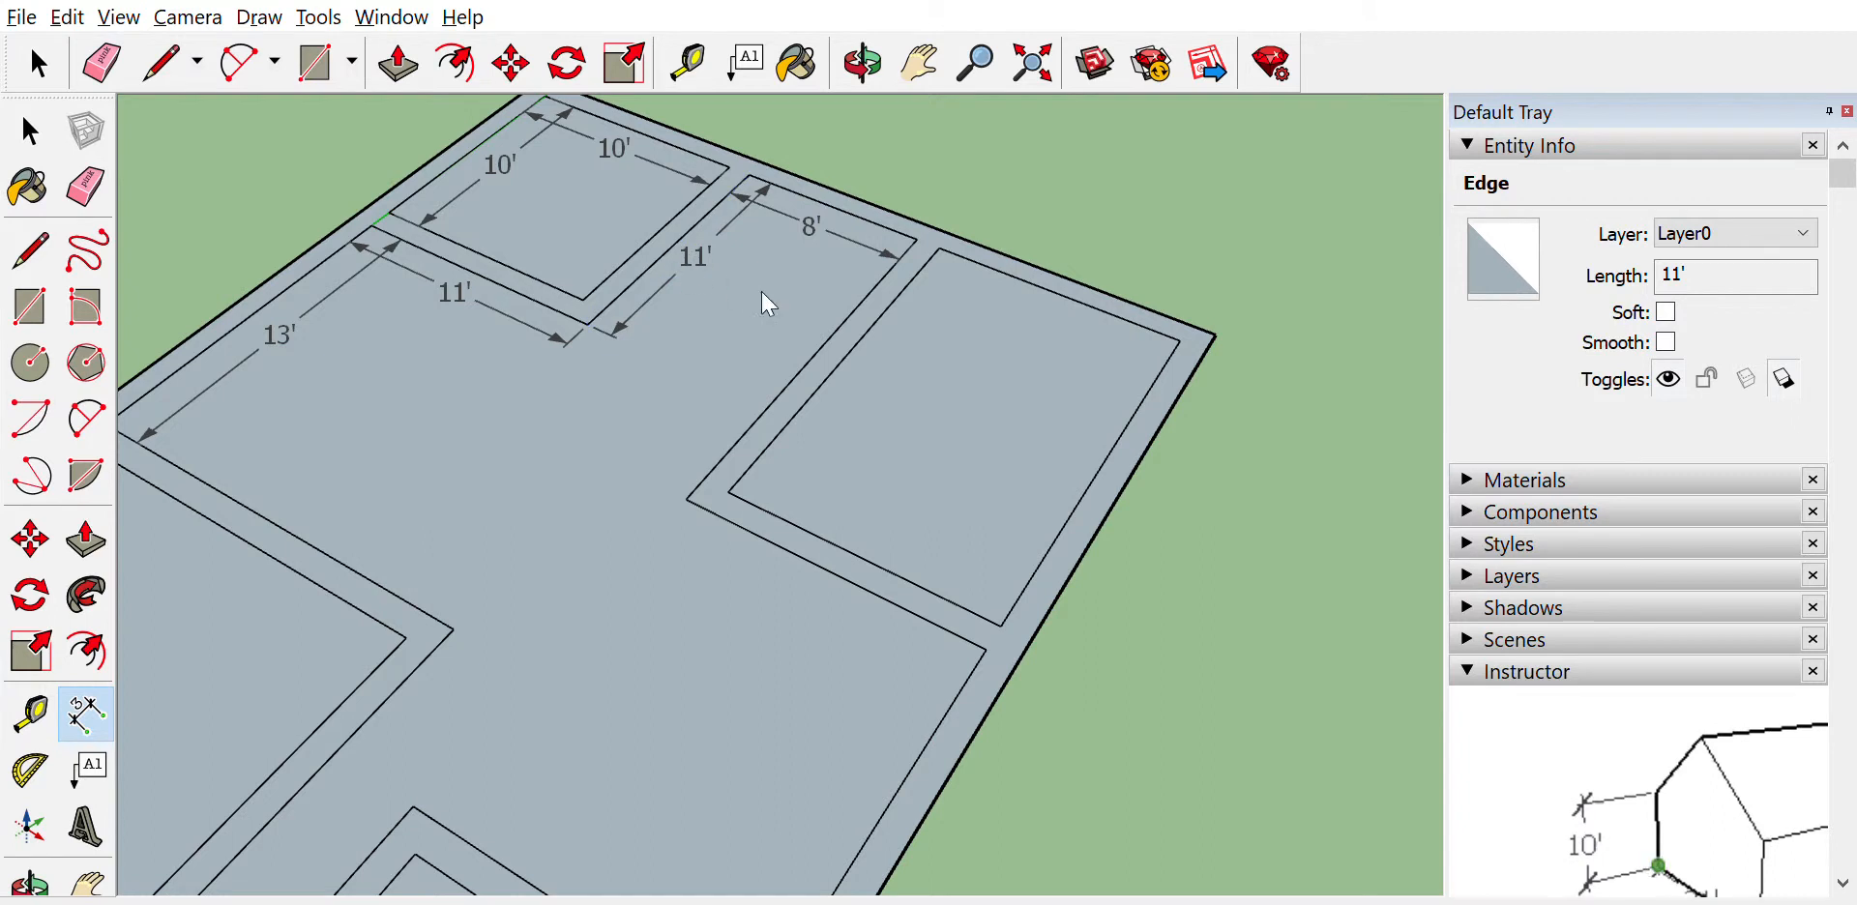
Dimension the outer and inner wall lines on the hall-facing long side of the larger far corner room
click(788, 348)
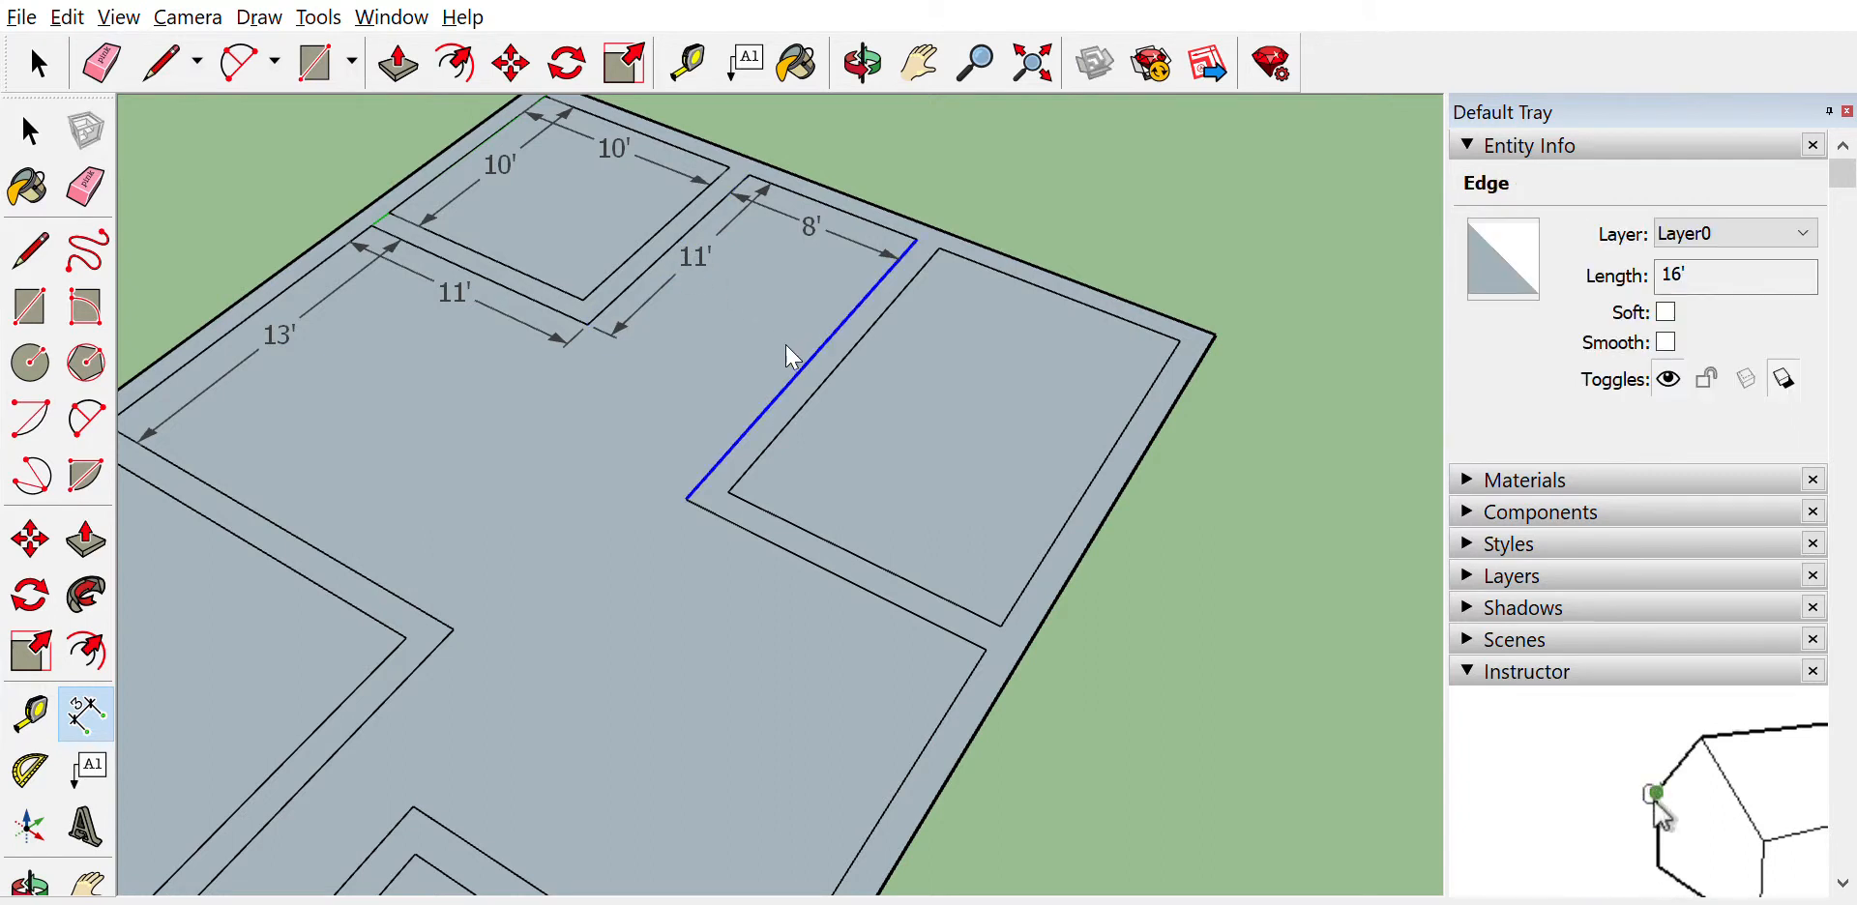
click(791, 356)
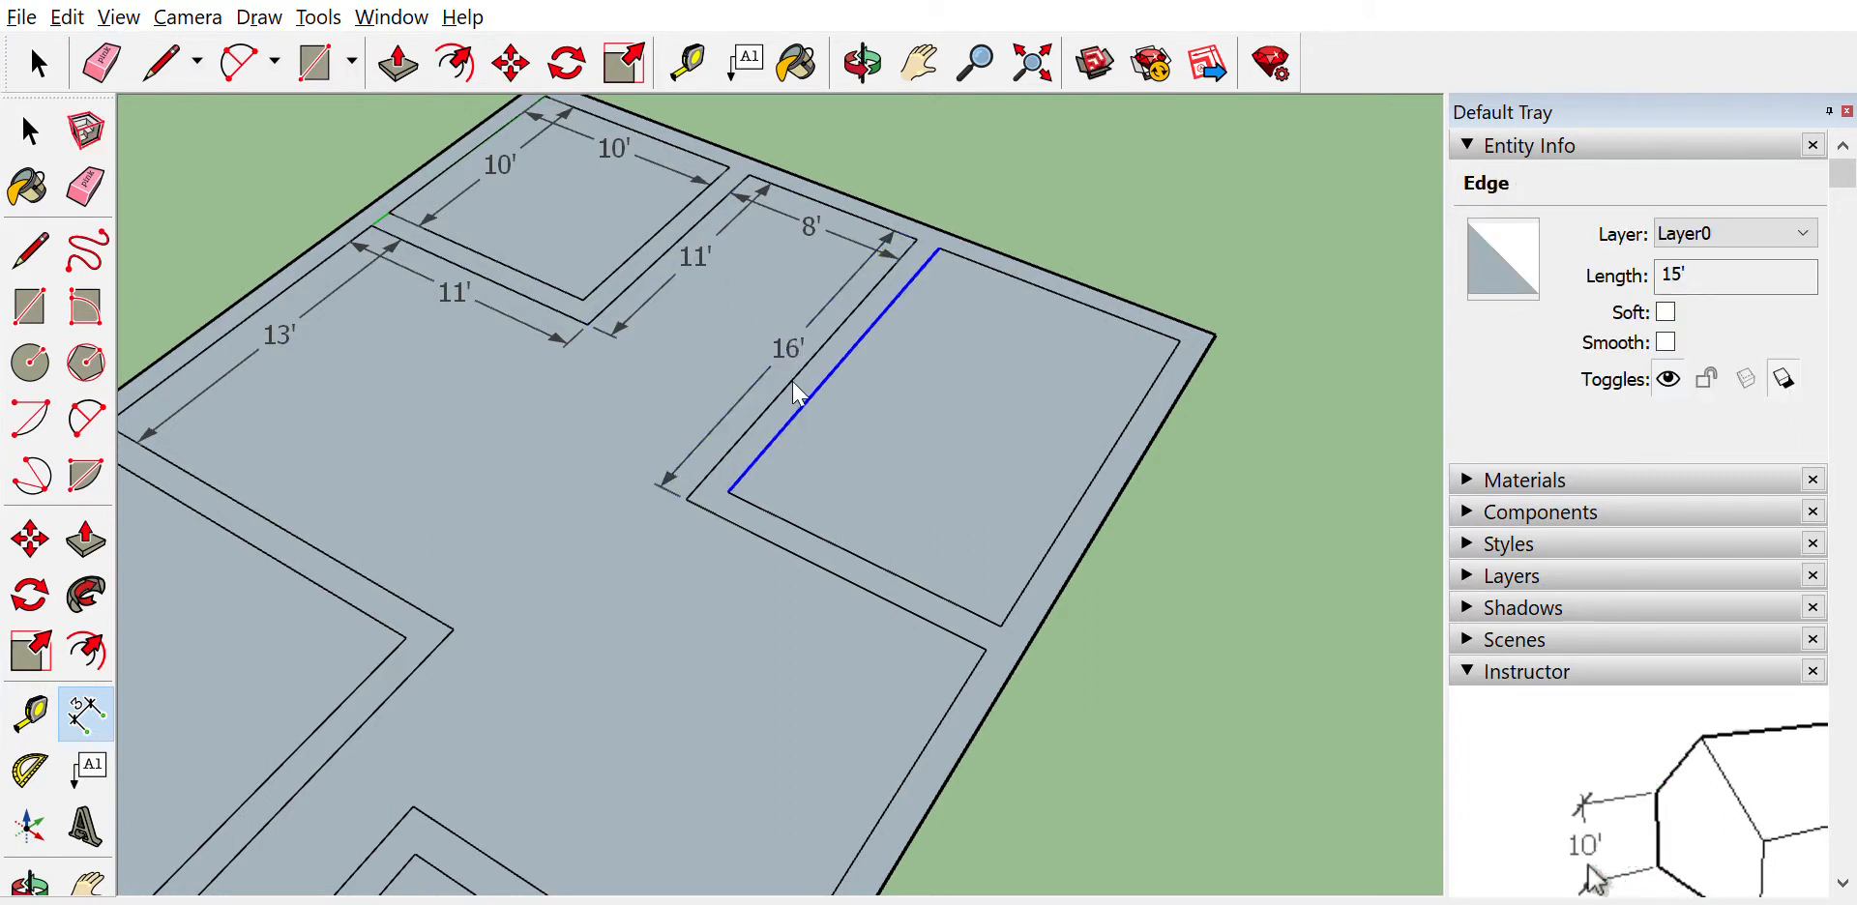
click(807, 404)
click(809, 403)
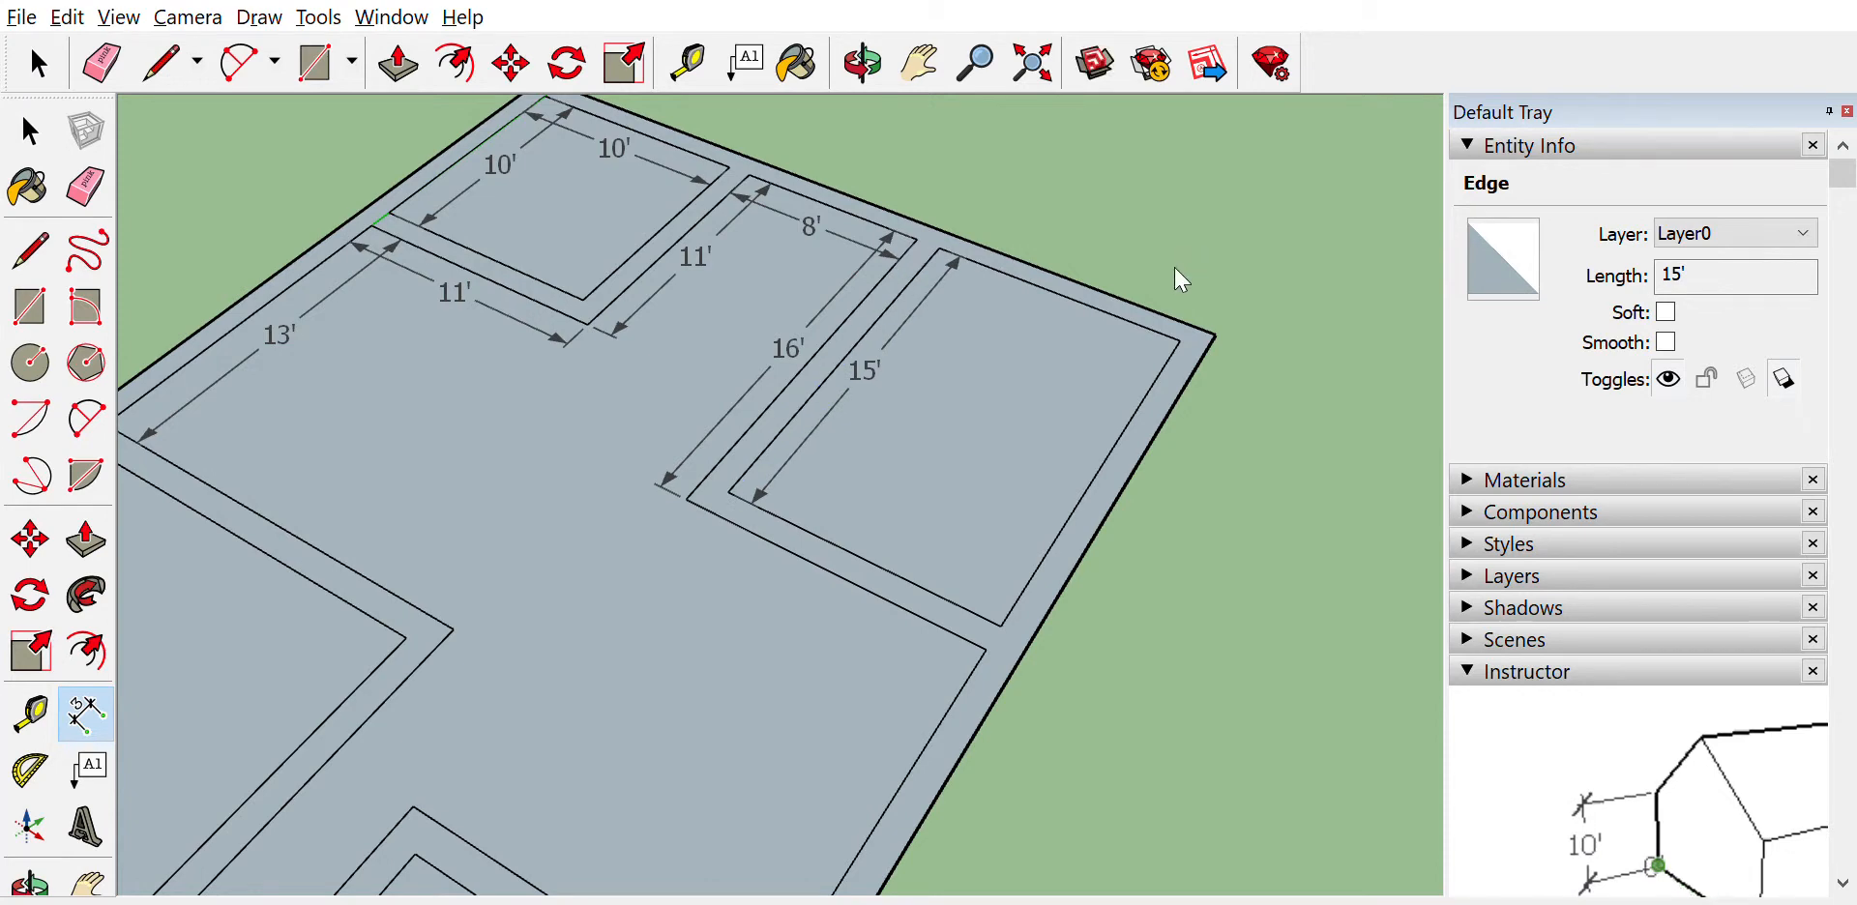
Dimension the overall length of the floor plan's long exterior side, placing the dimension outside the building
scroll(1161, 290, down, 5)
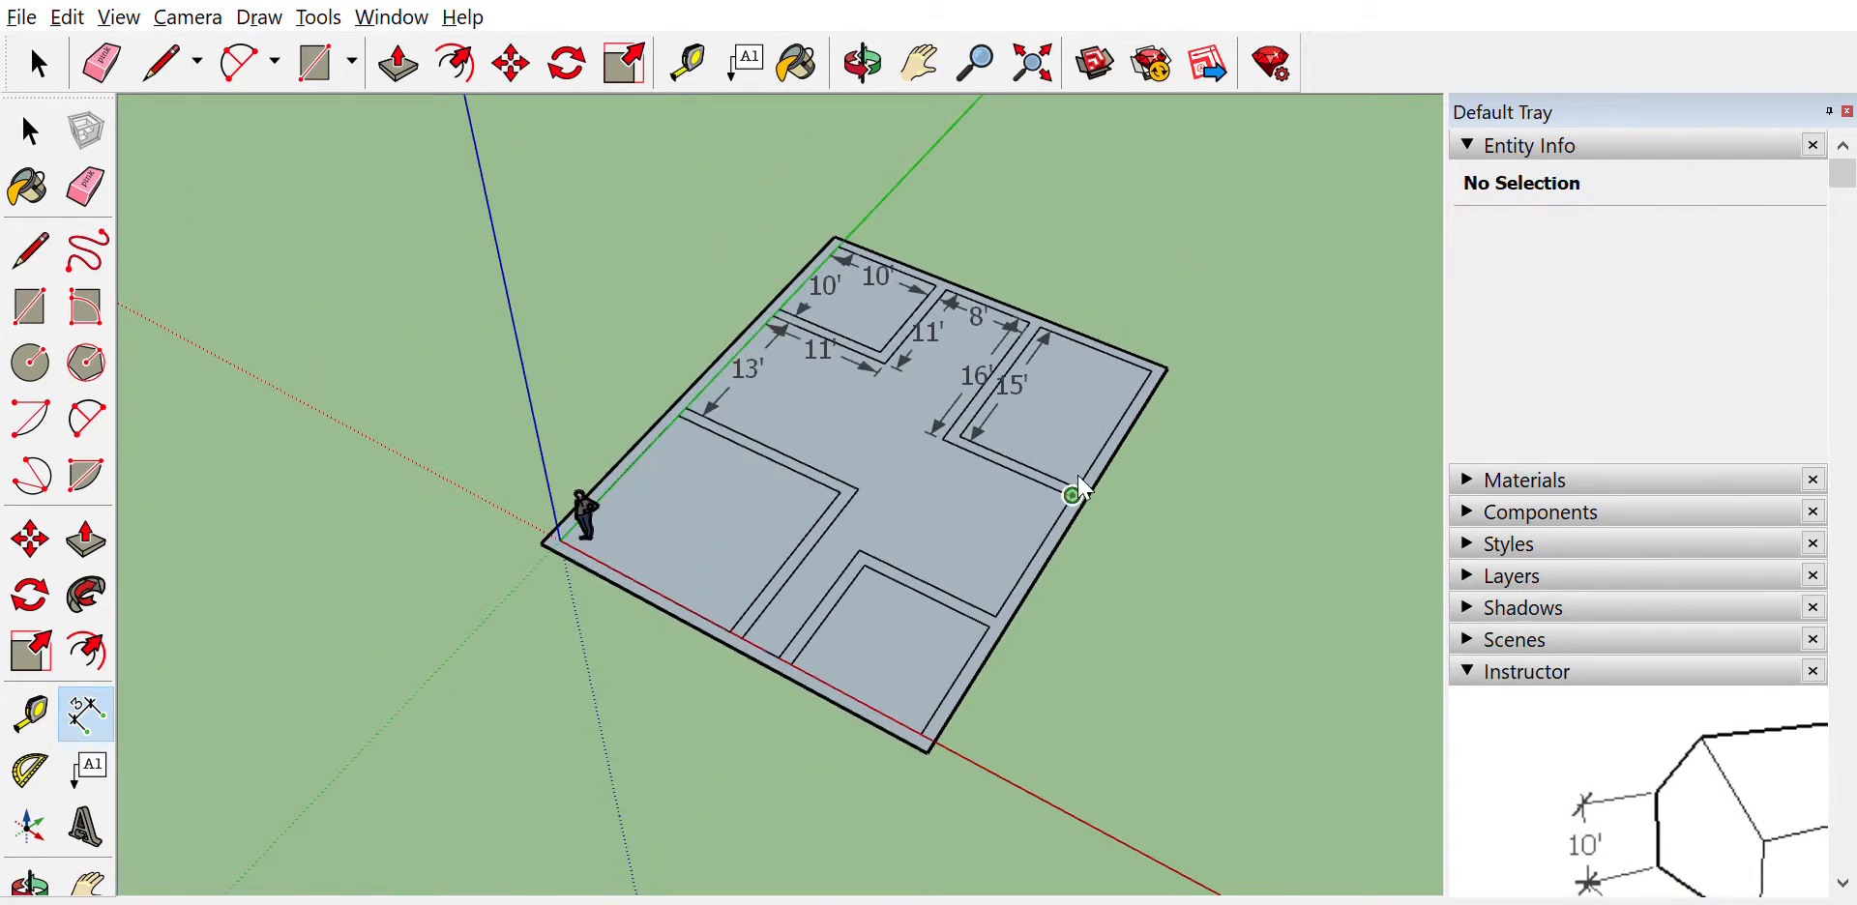
click(1061, 534)
click(1069, 539)
Try an overall dimension on the floor plan's far short exterior side and undo it
click(1070, 297)
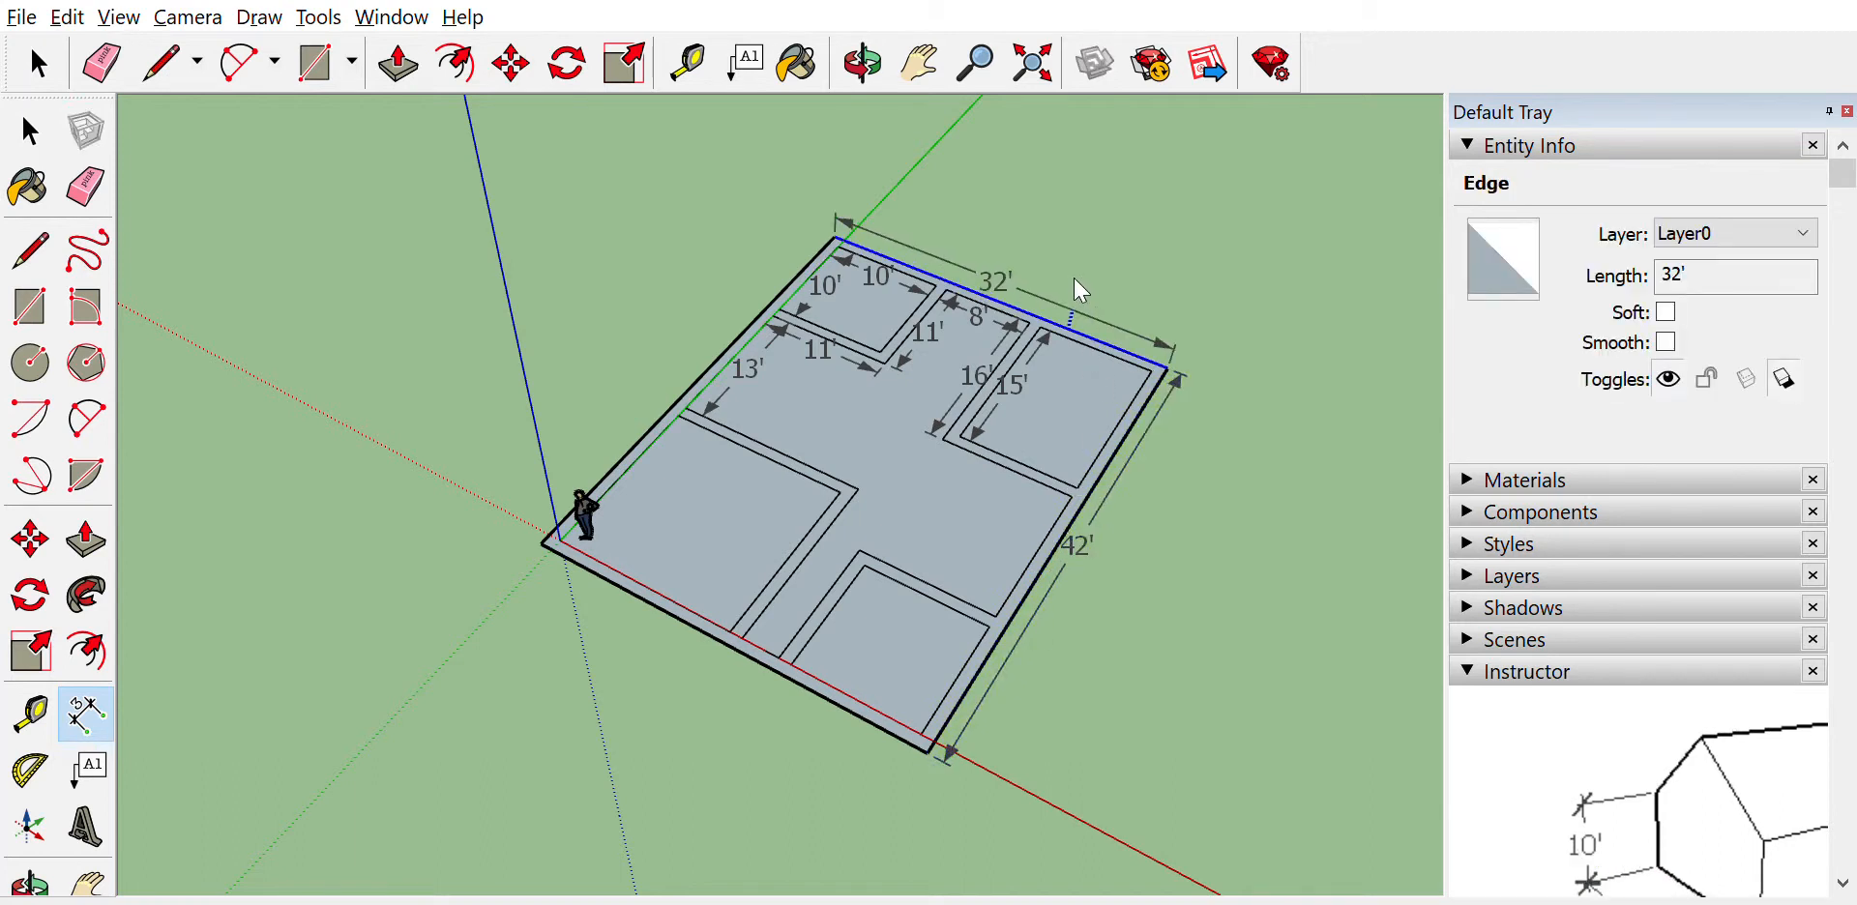
click(1074, 277)
key(ctrl+z)
Try to raise the connected wall face with Push/Pull and undo the extrusion
click(416, 60)
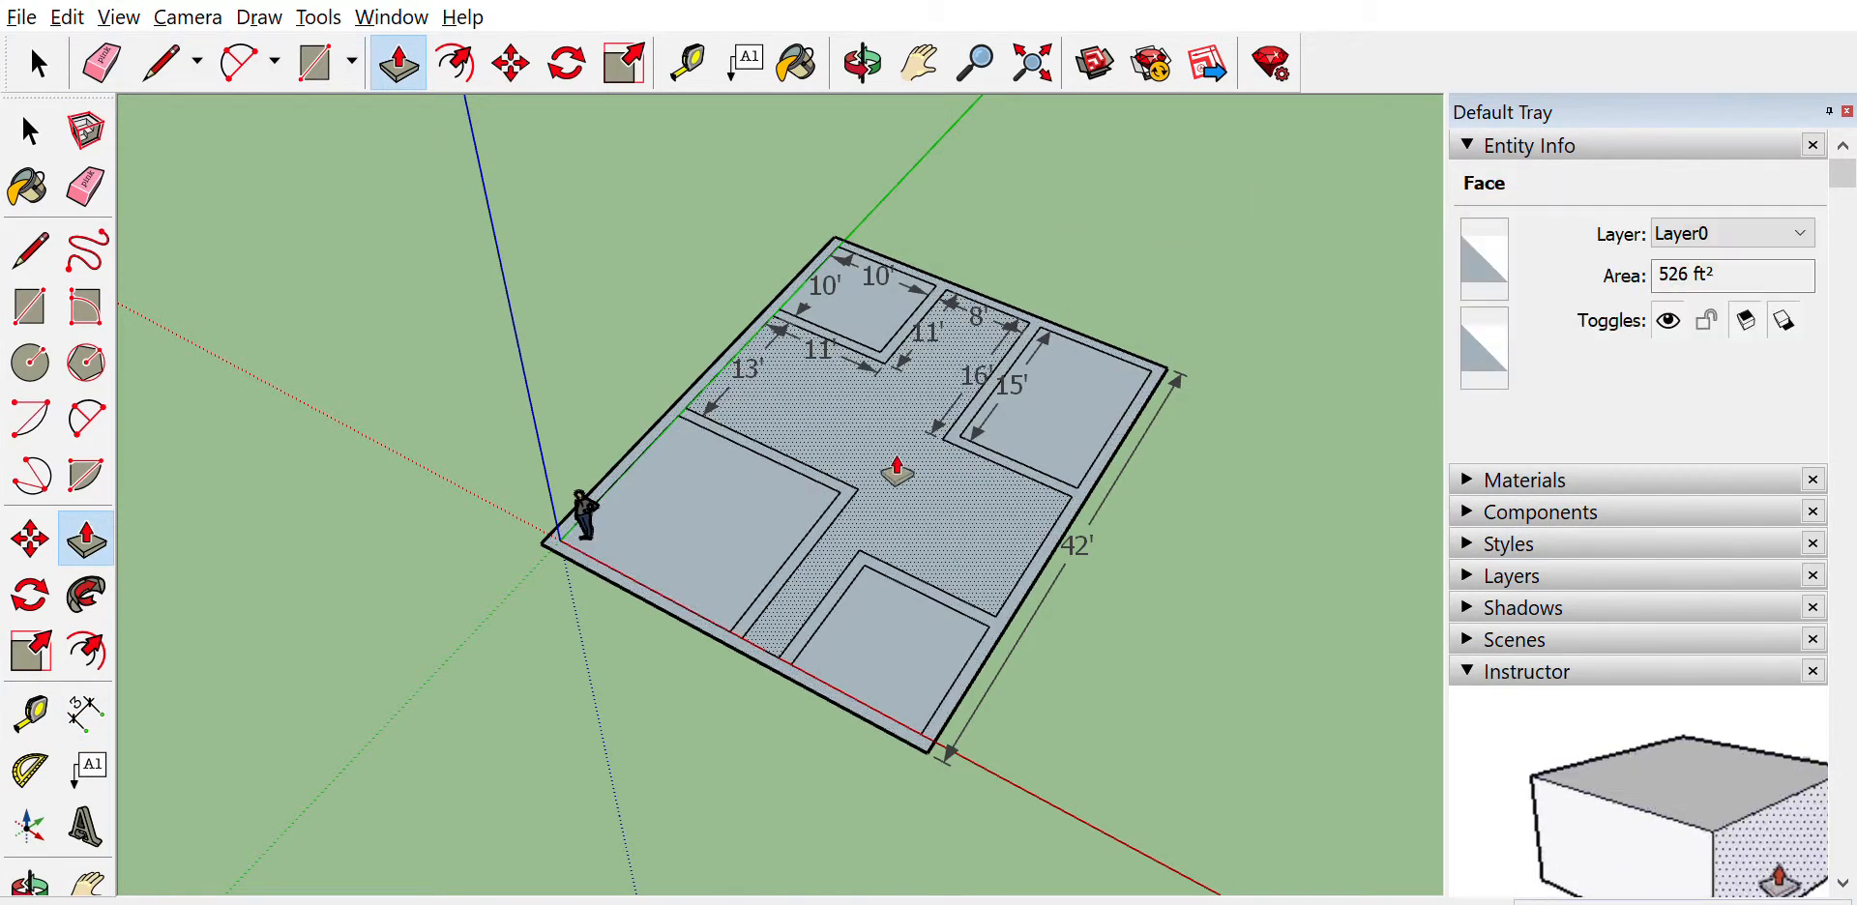
click(858, 489)
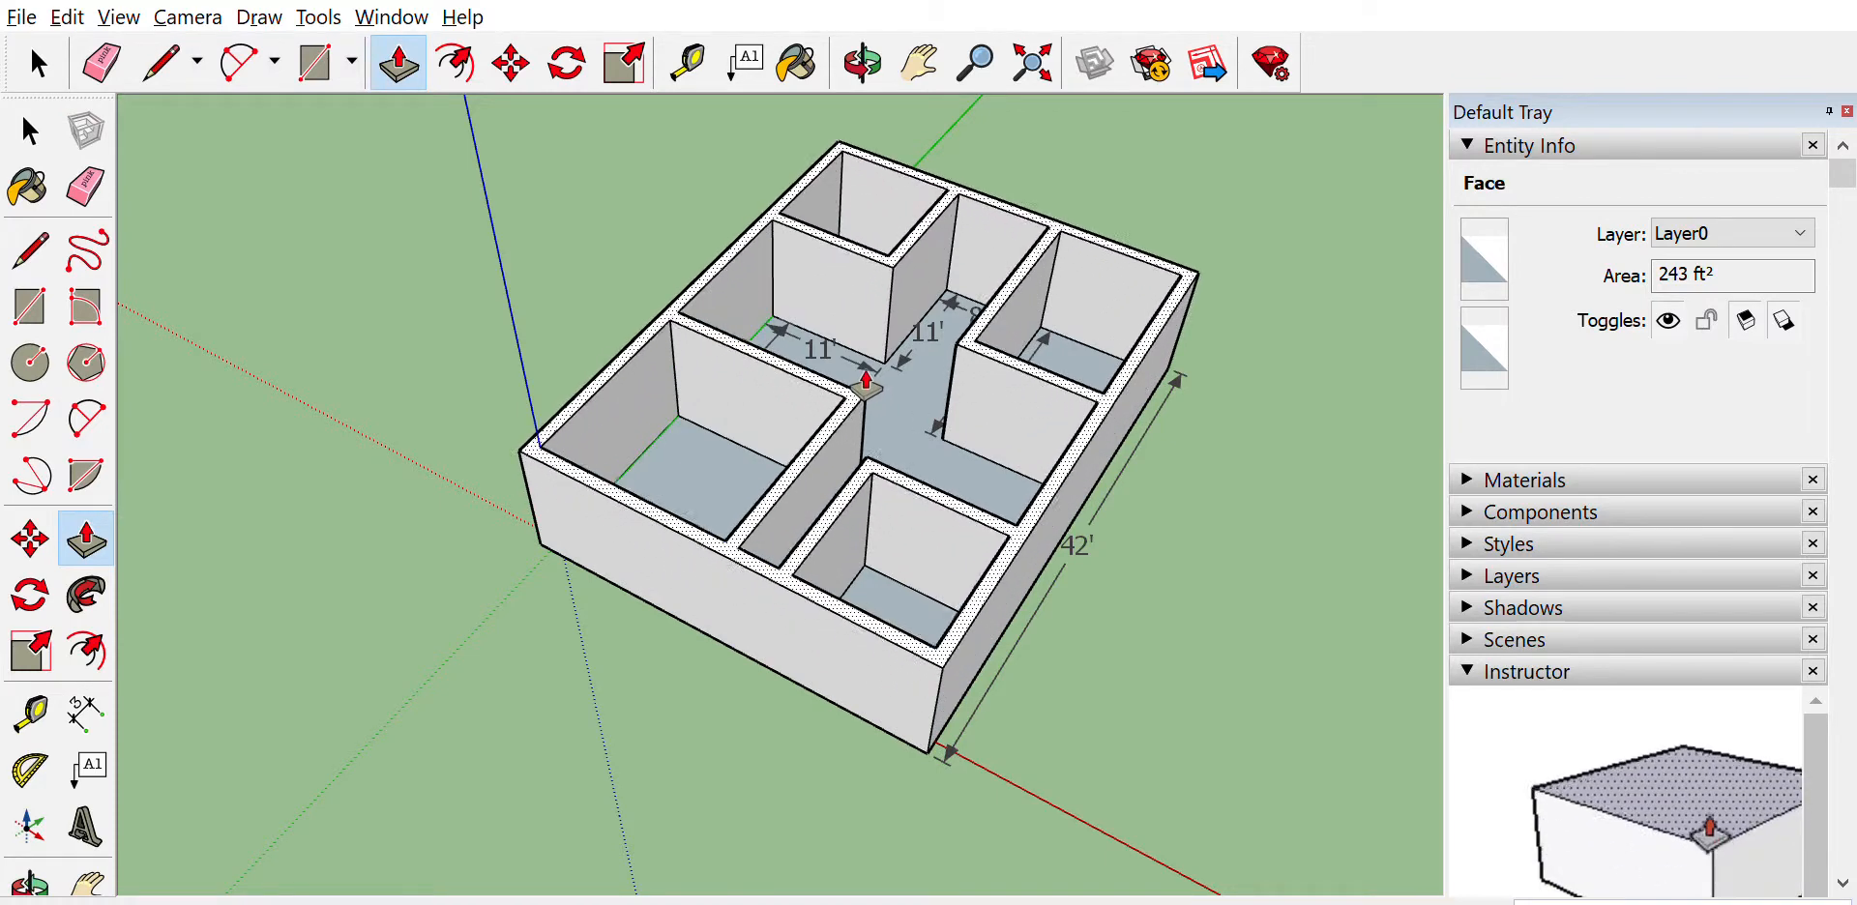
click(866, 382)
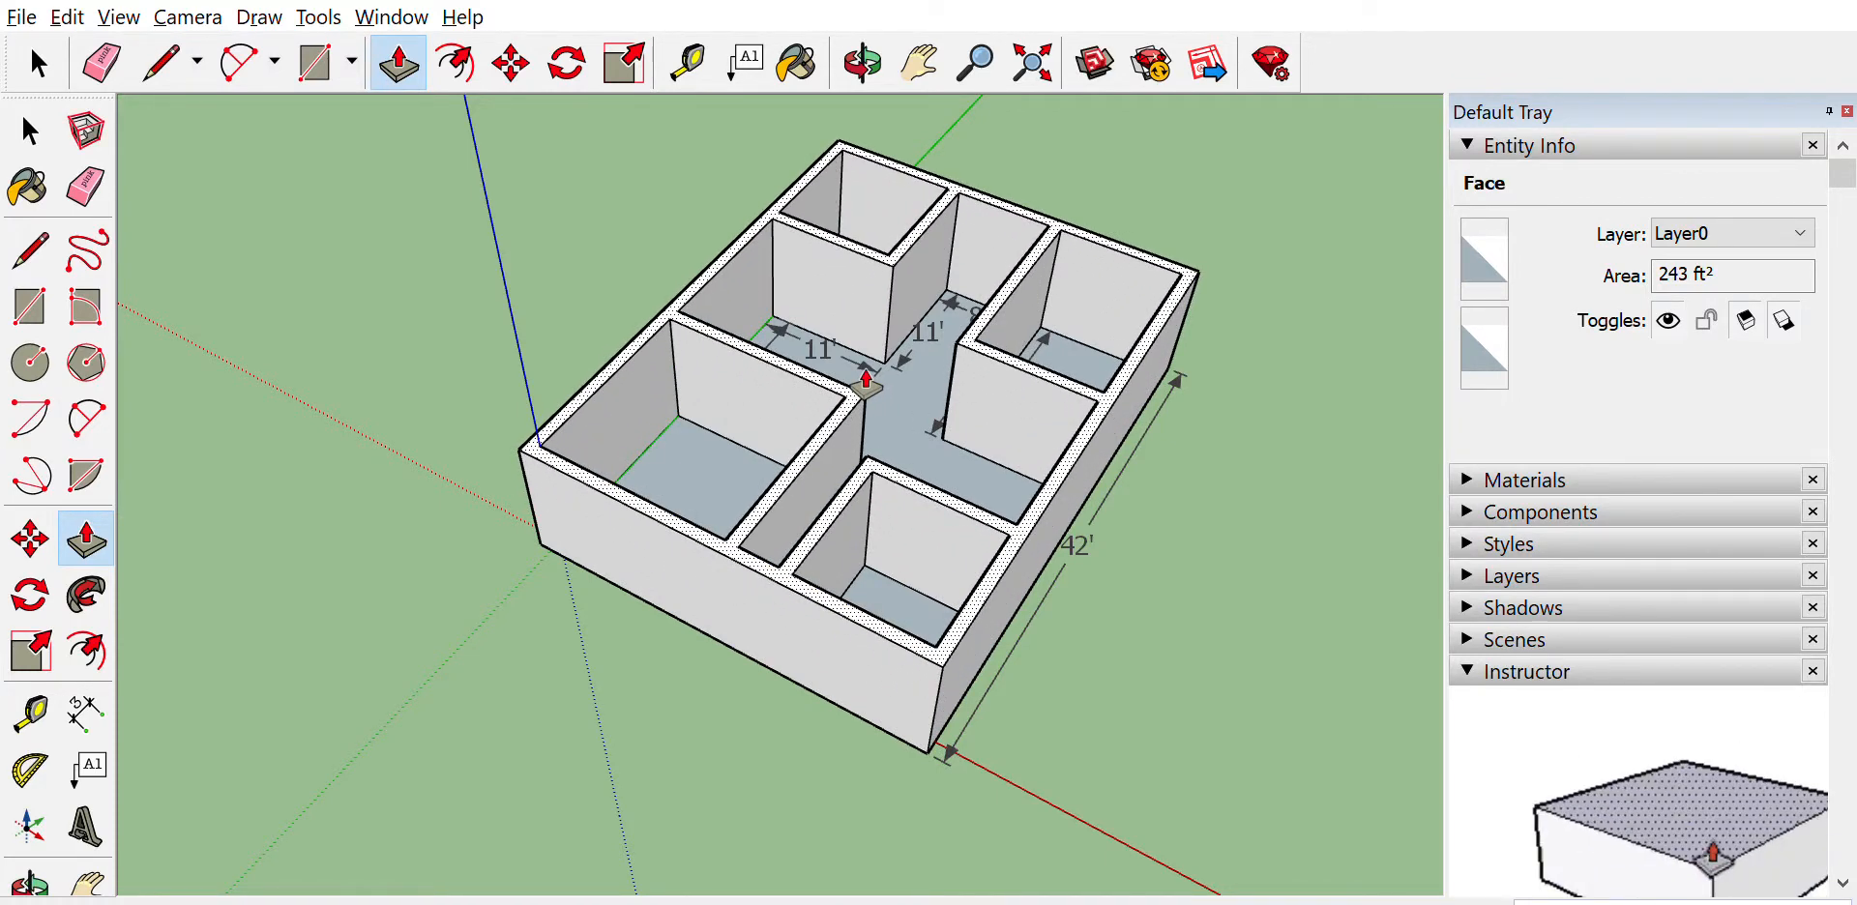
key(ctrl+z)
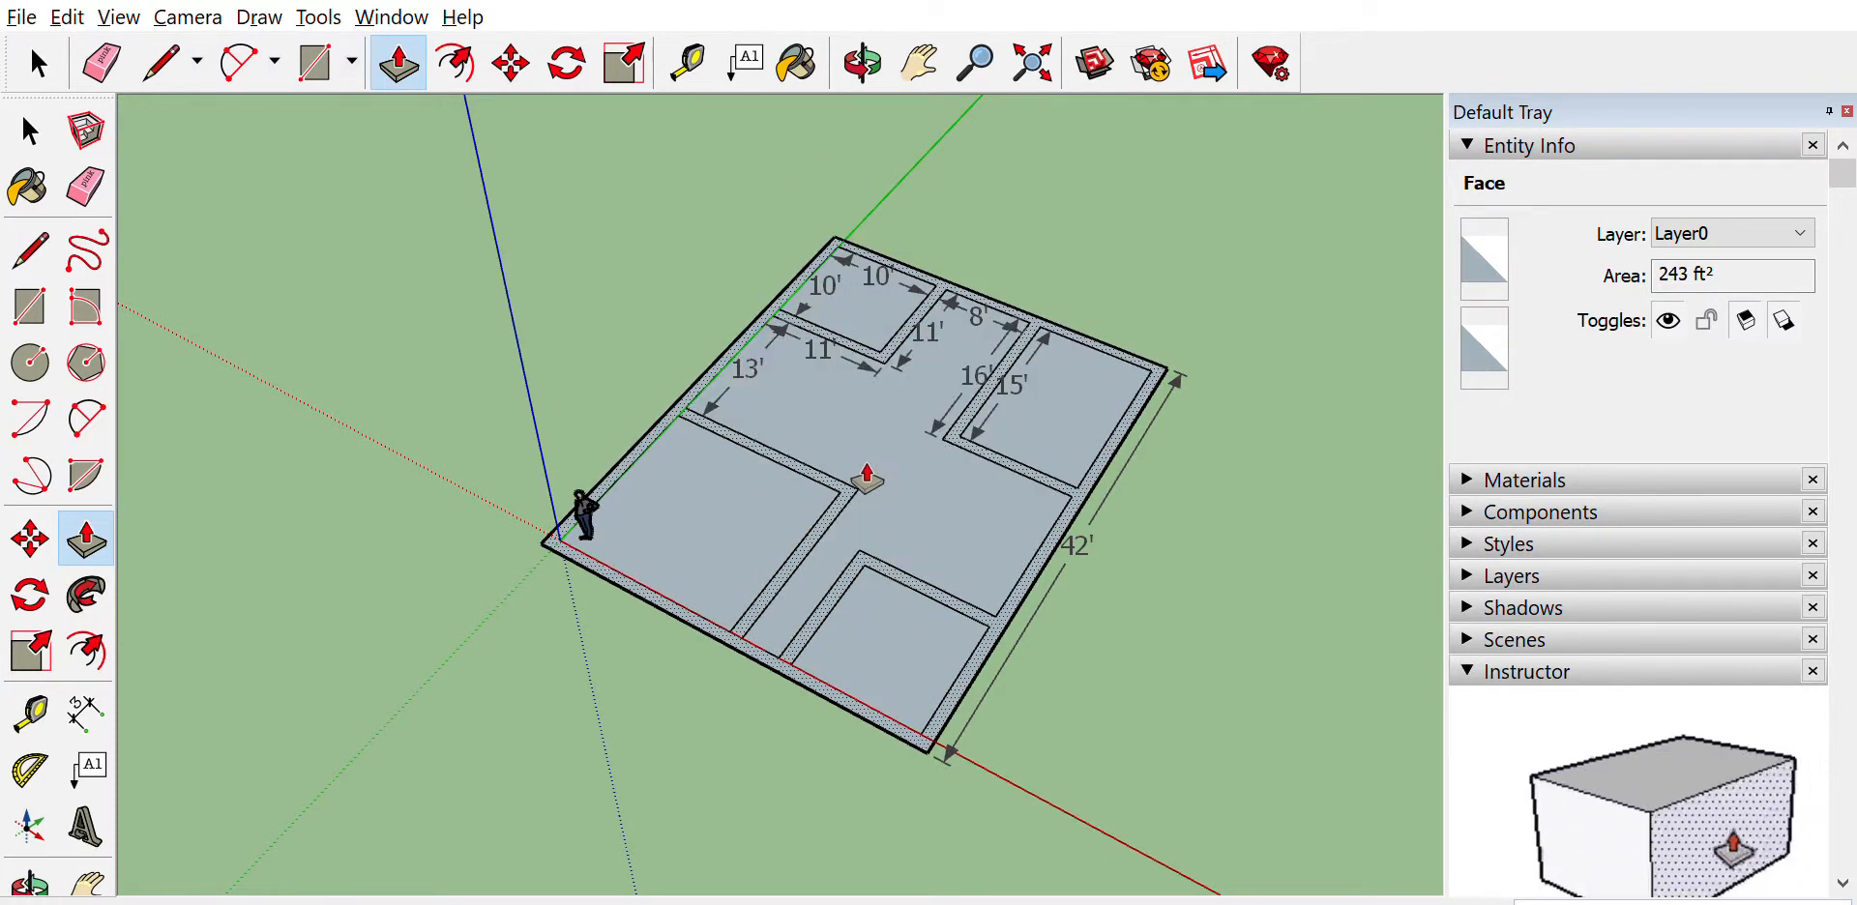
Extrude the connected exterior and interior wall face upward to form walls around the rooms
click(862, 484)
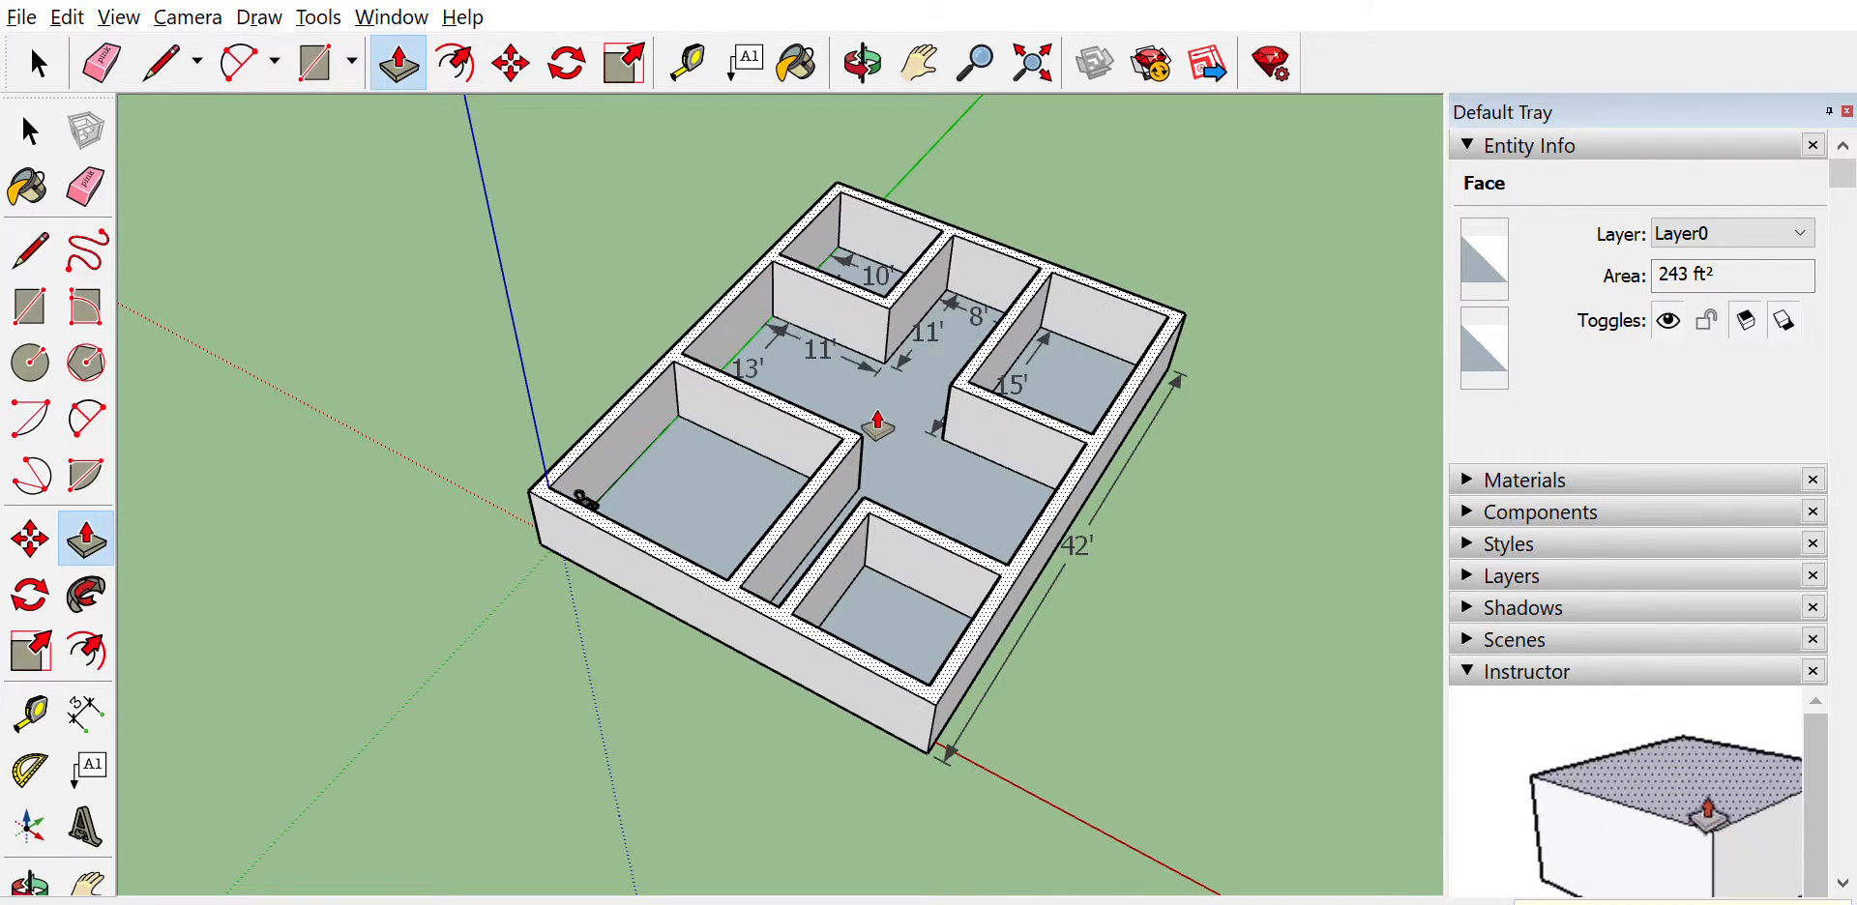
click(875, 419)
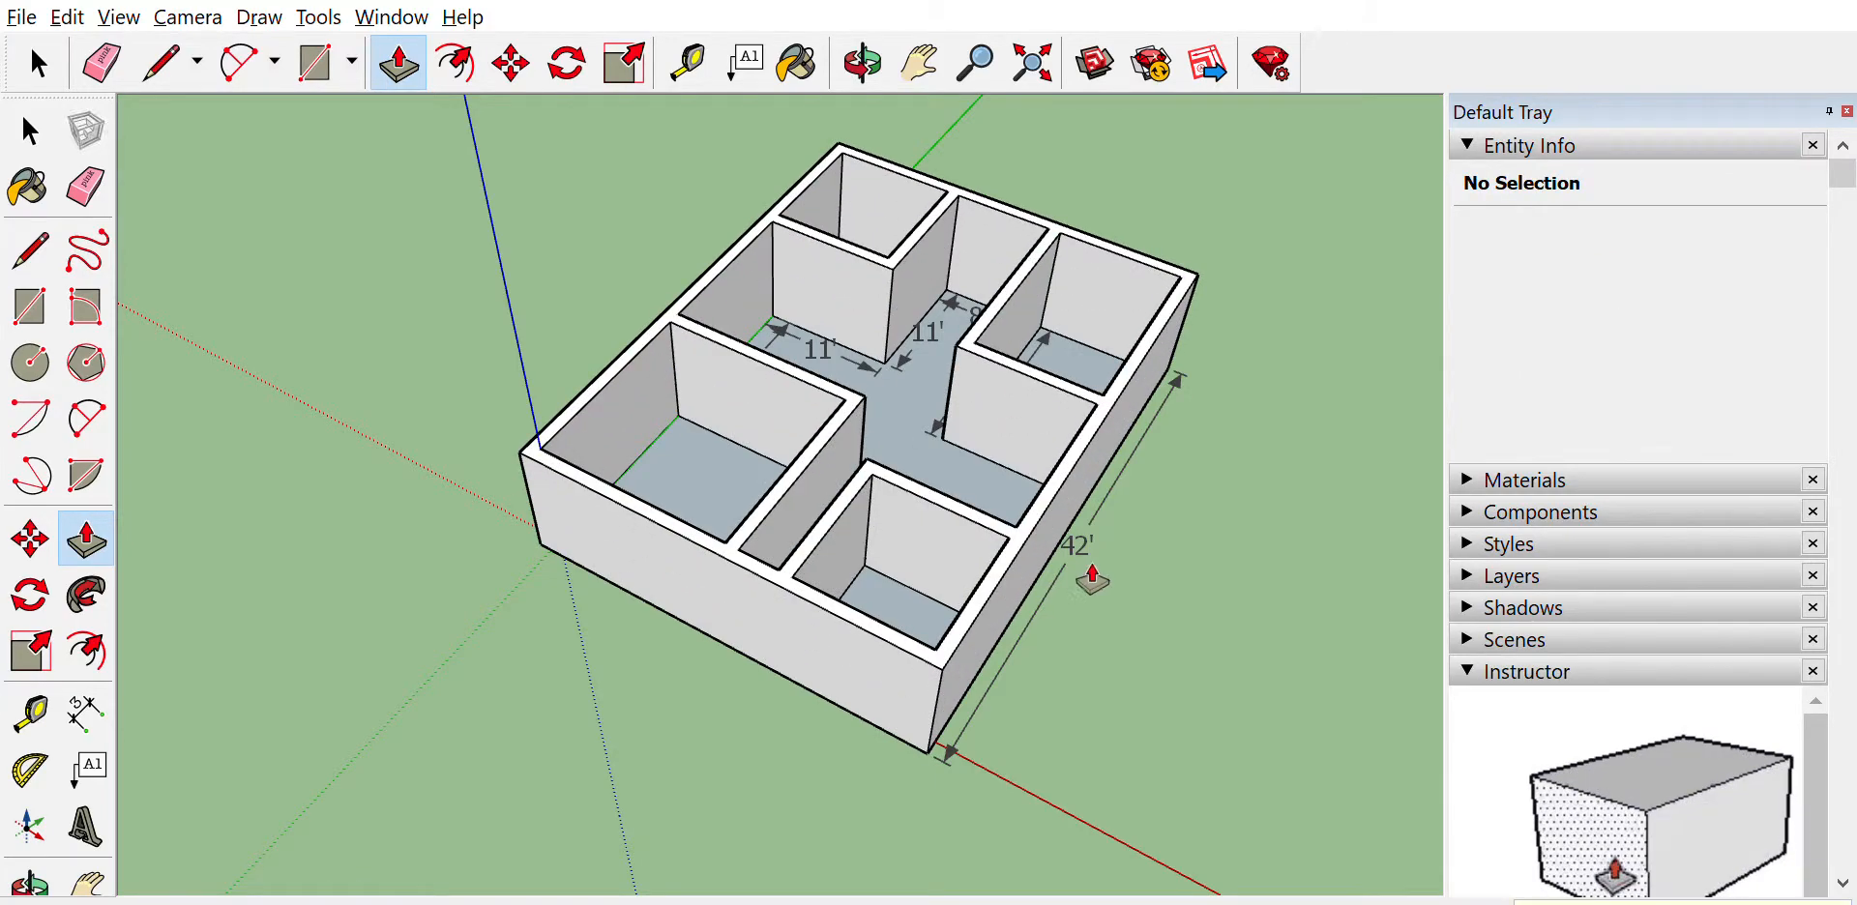
Place a Tape Measure guide point on the larger far room's wall base edge, measured from its corner in the hall
middle_drag(866, 307, 522, 820)
middle_drag(933, 360, 486, 689)
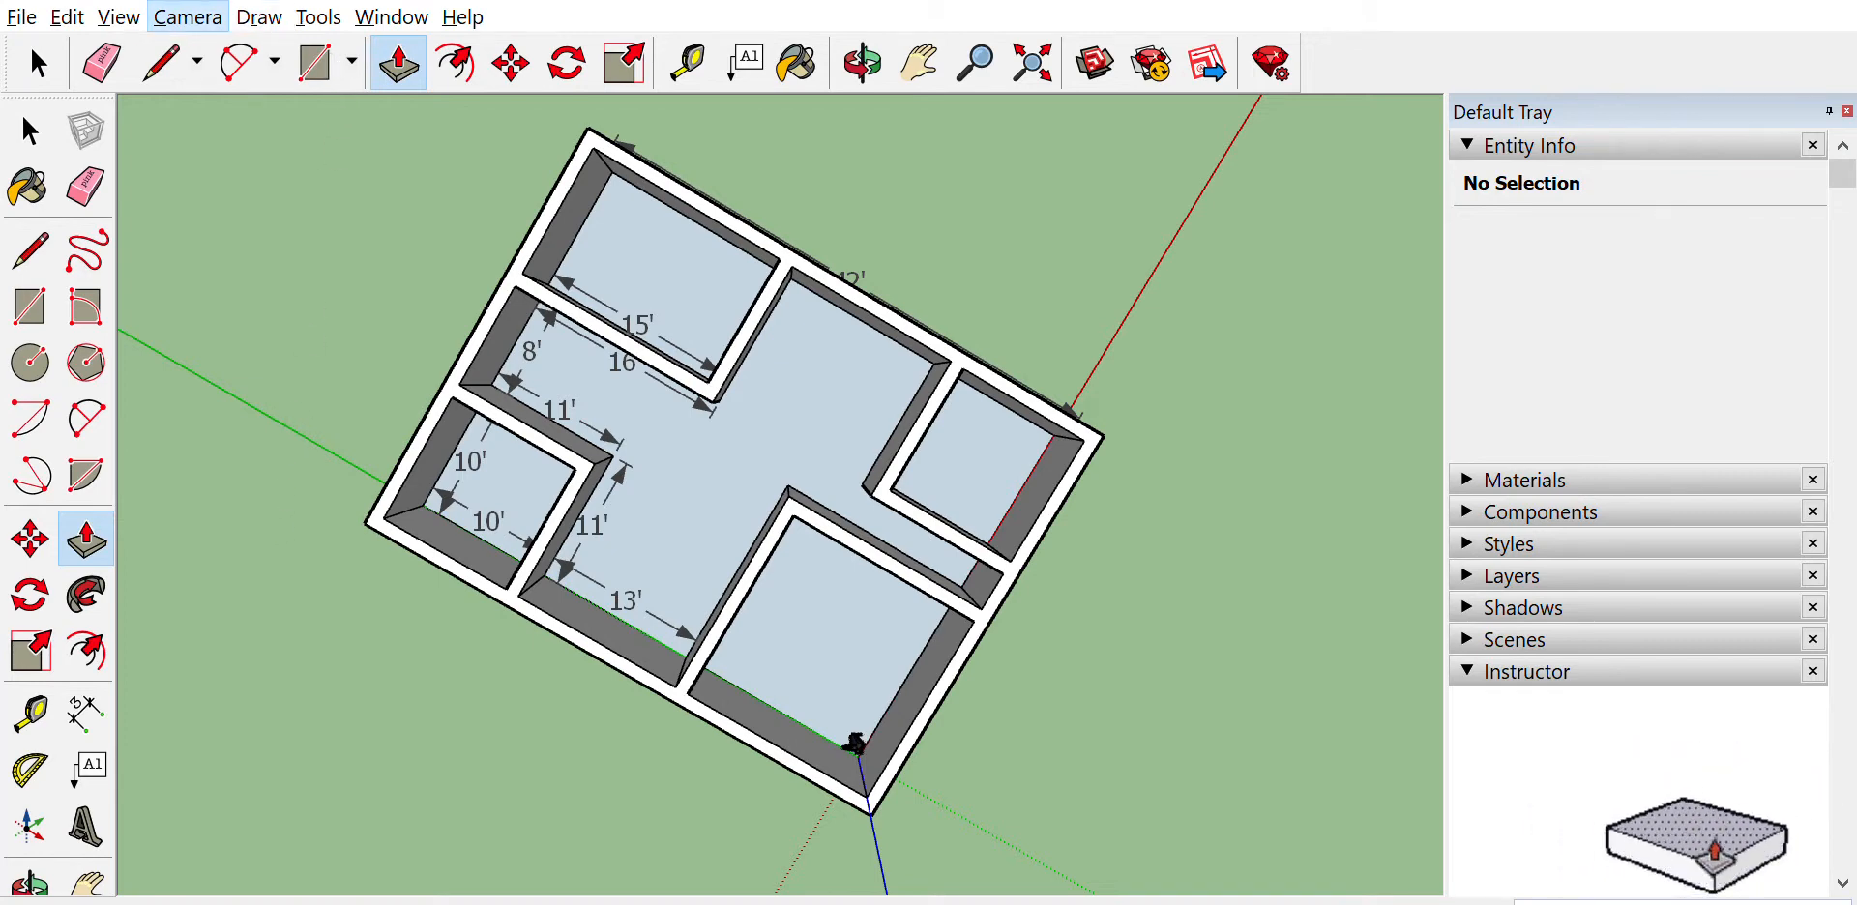
middle_drag(829, 436, 436, 158)
middle_drag(866, 430, 816, 344)
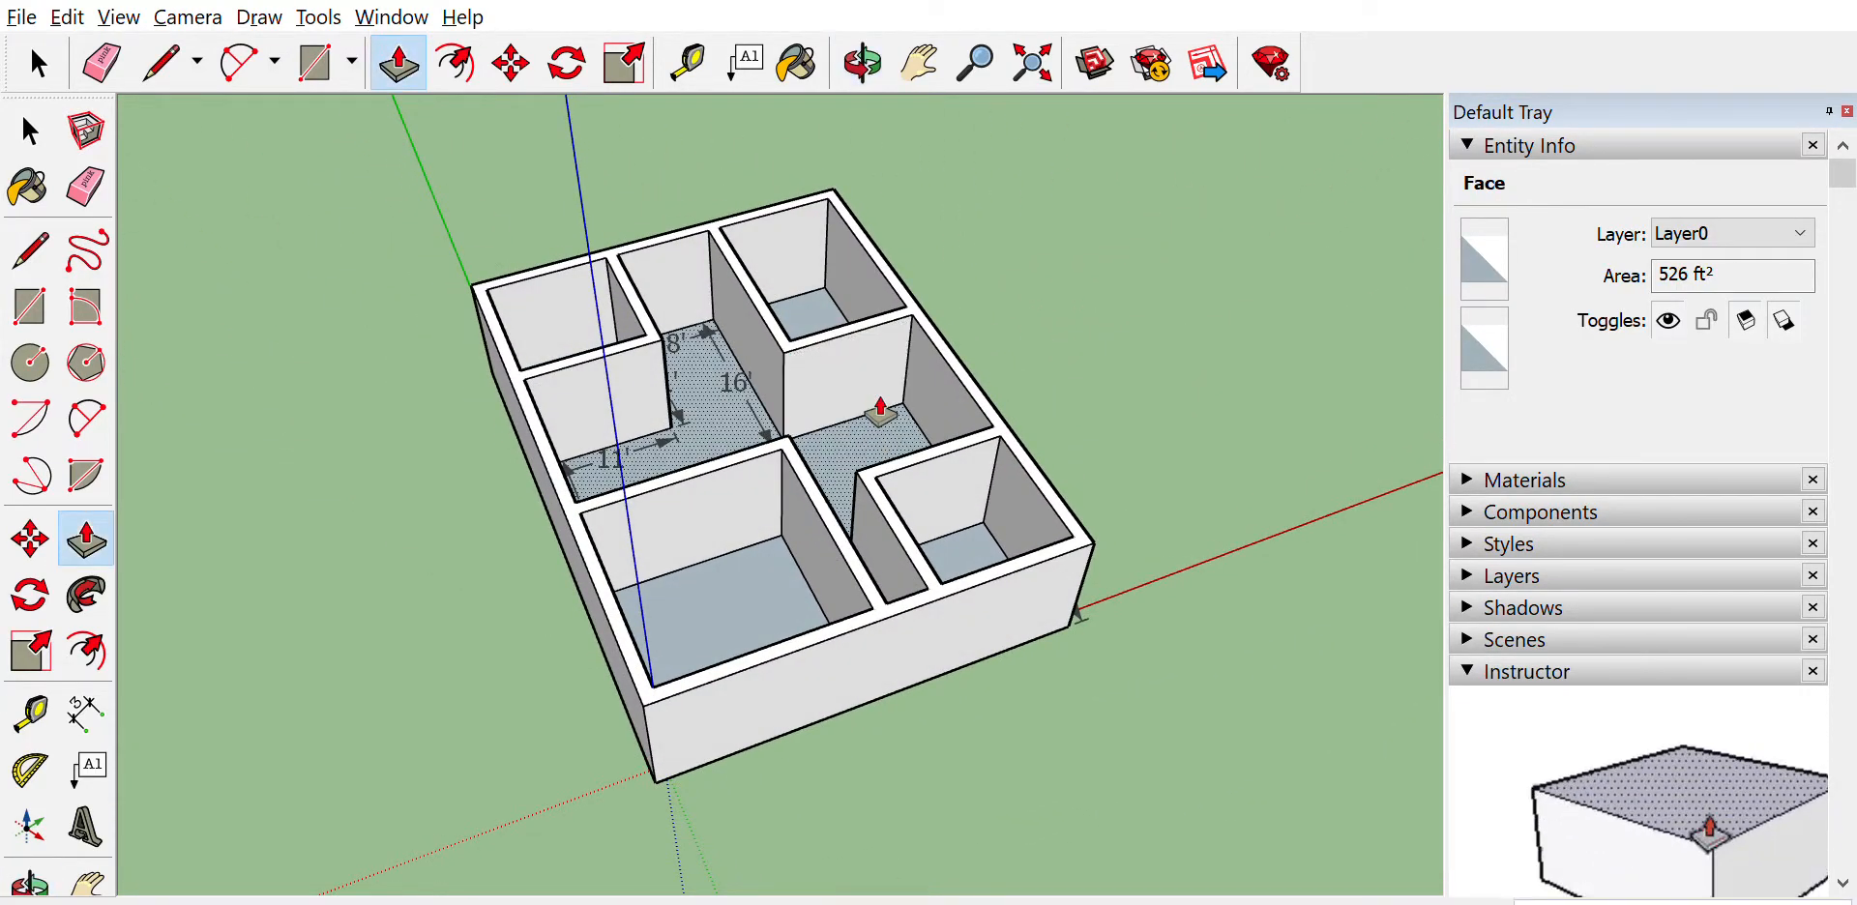
scroll(880, 408, up, 6)
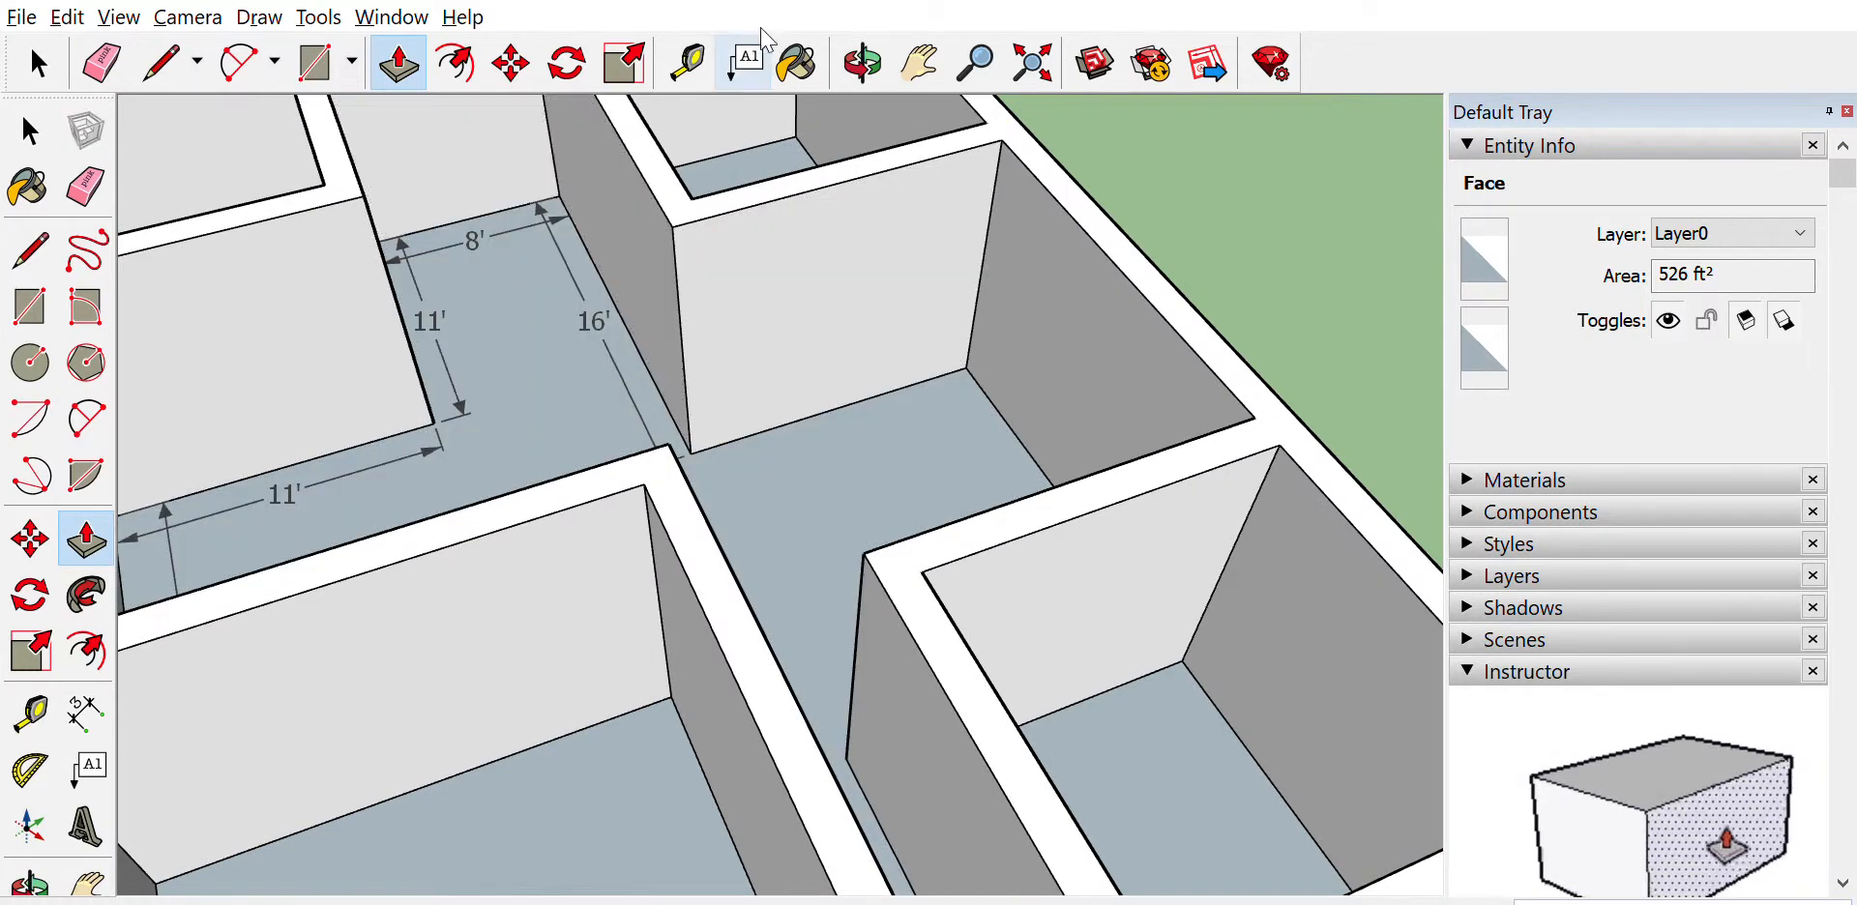
click(687, 63)
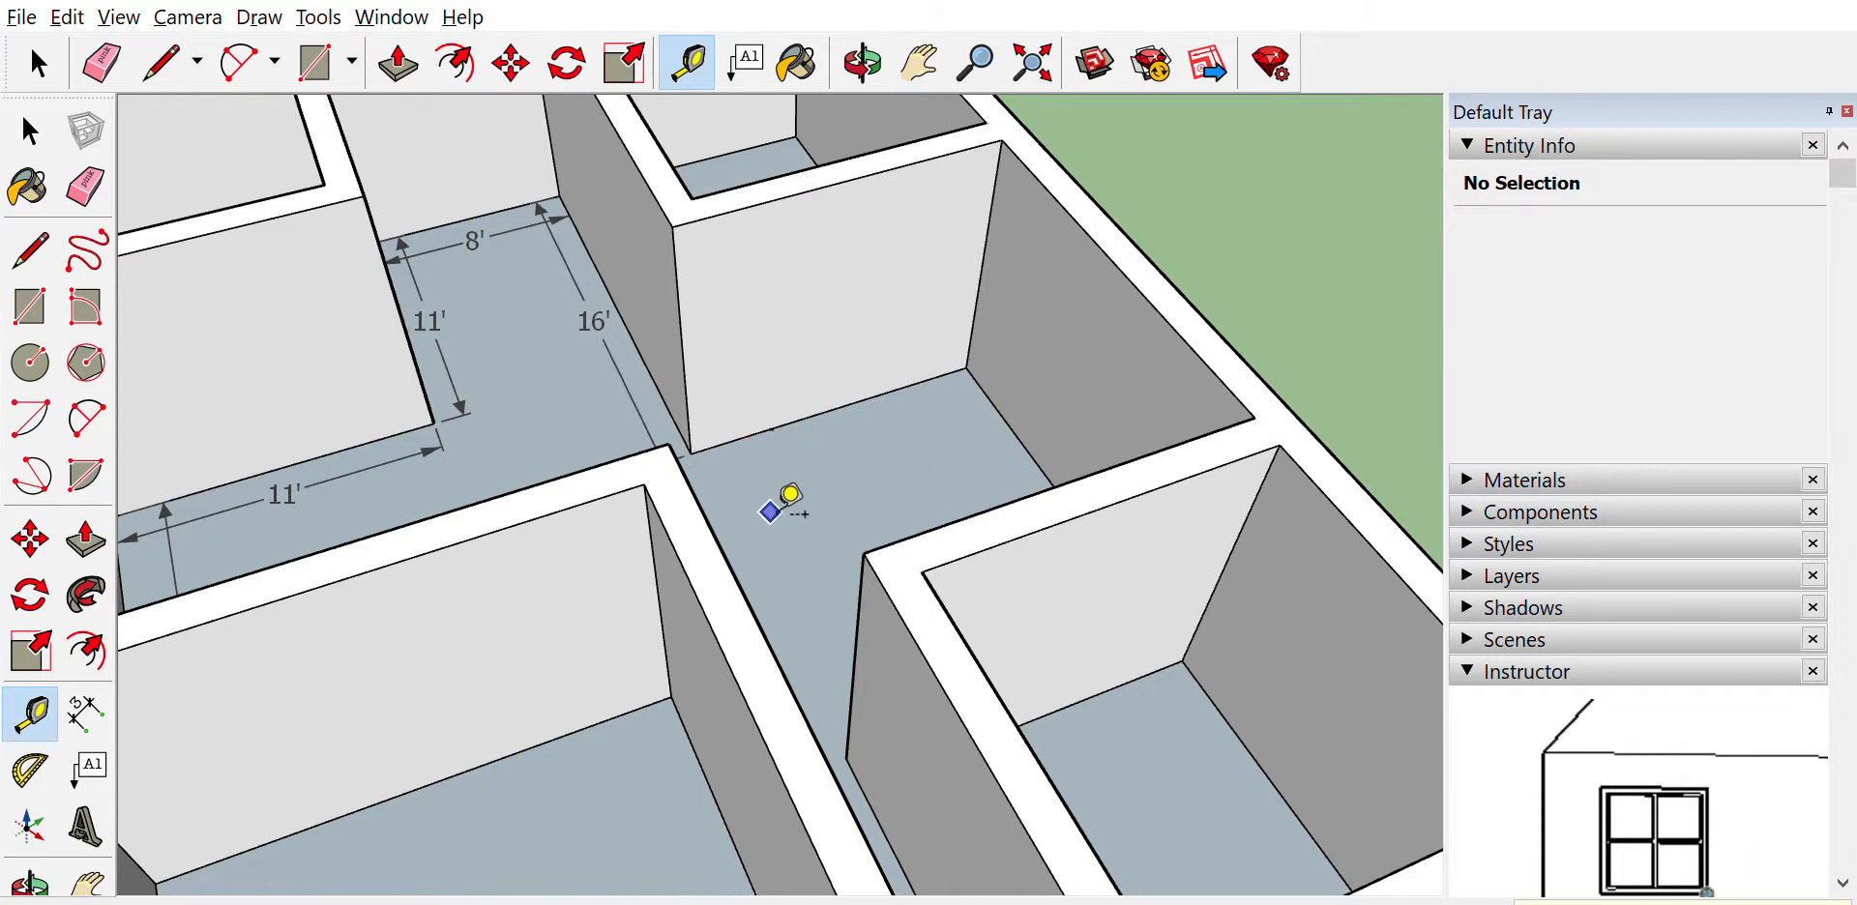
scroll(796, 419, up, 6)
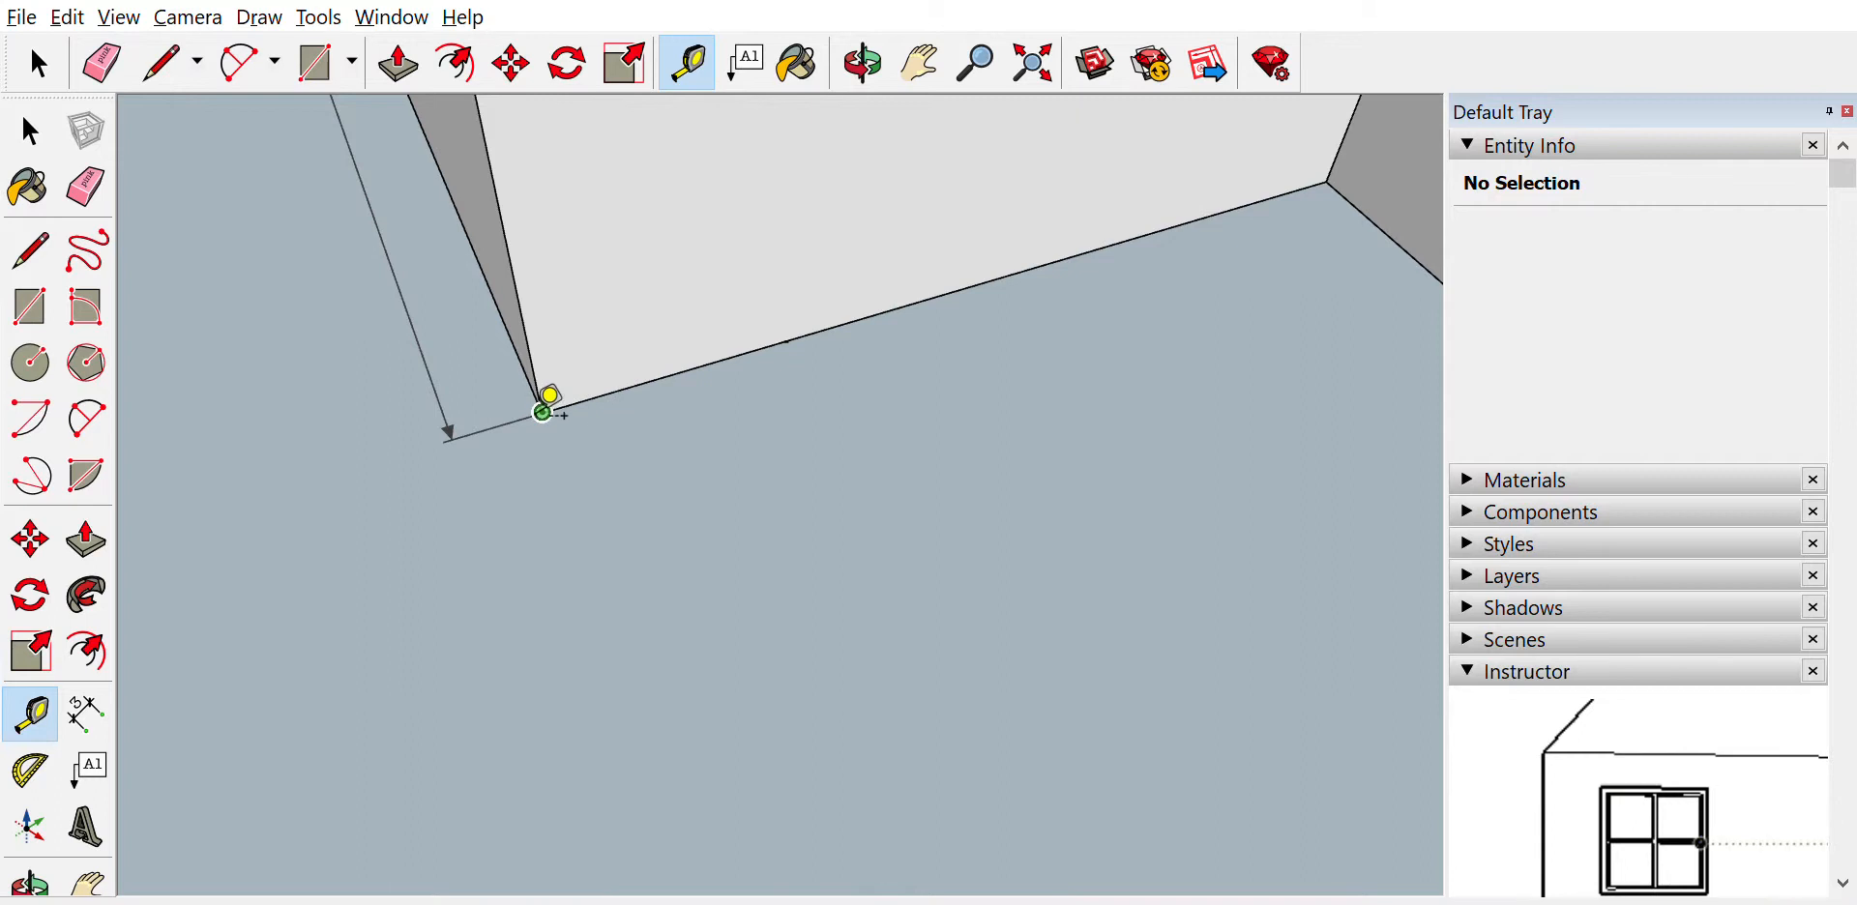
click(542, 412)
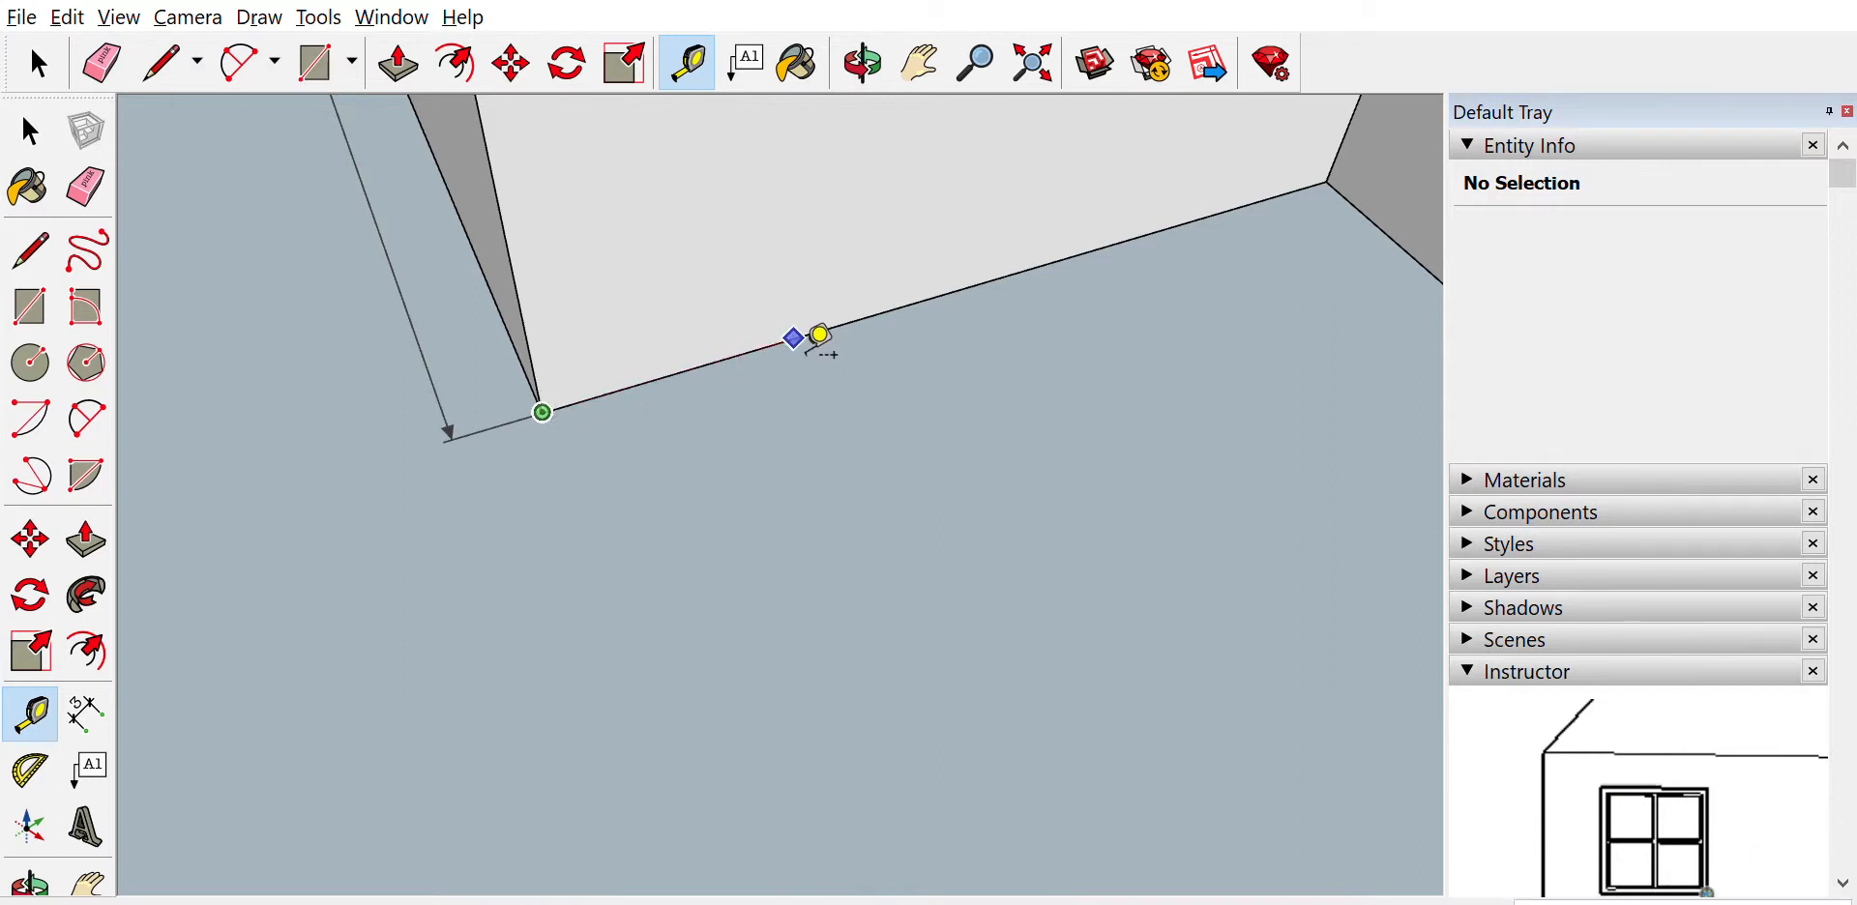
click(793, 339)
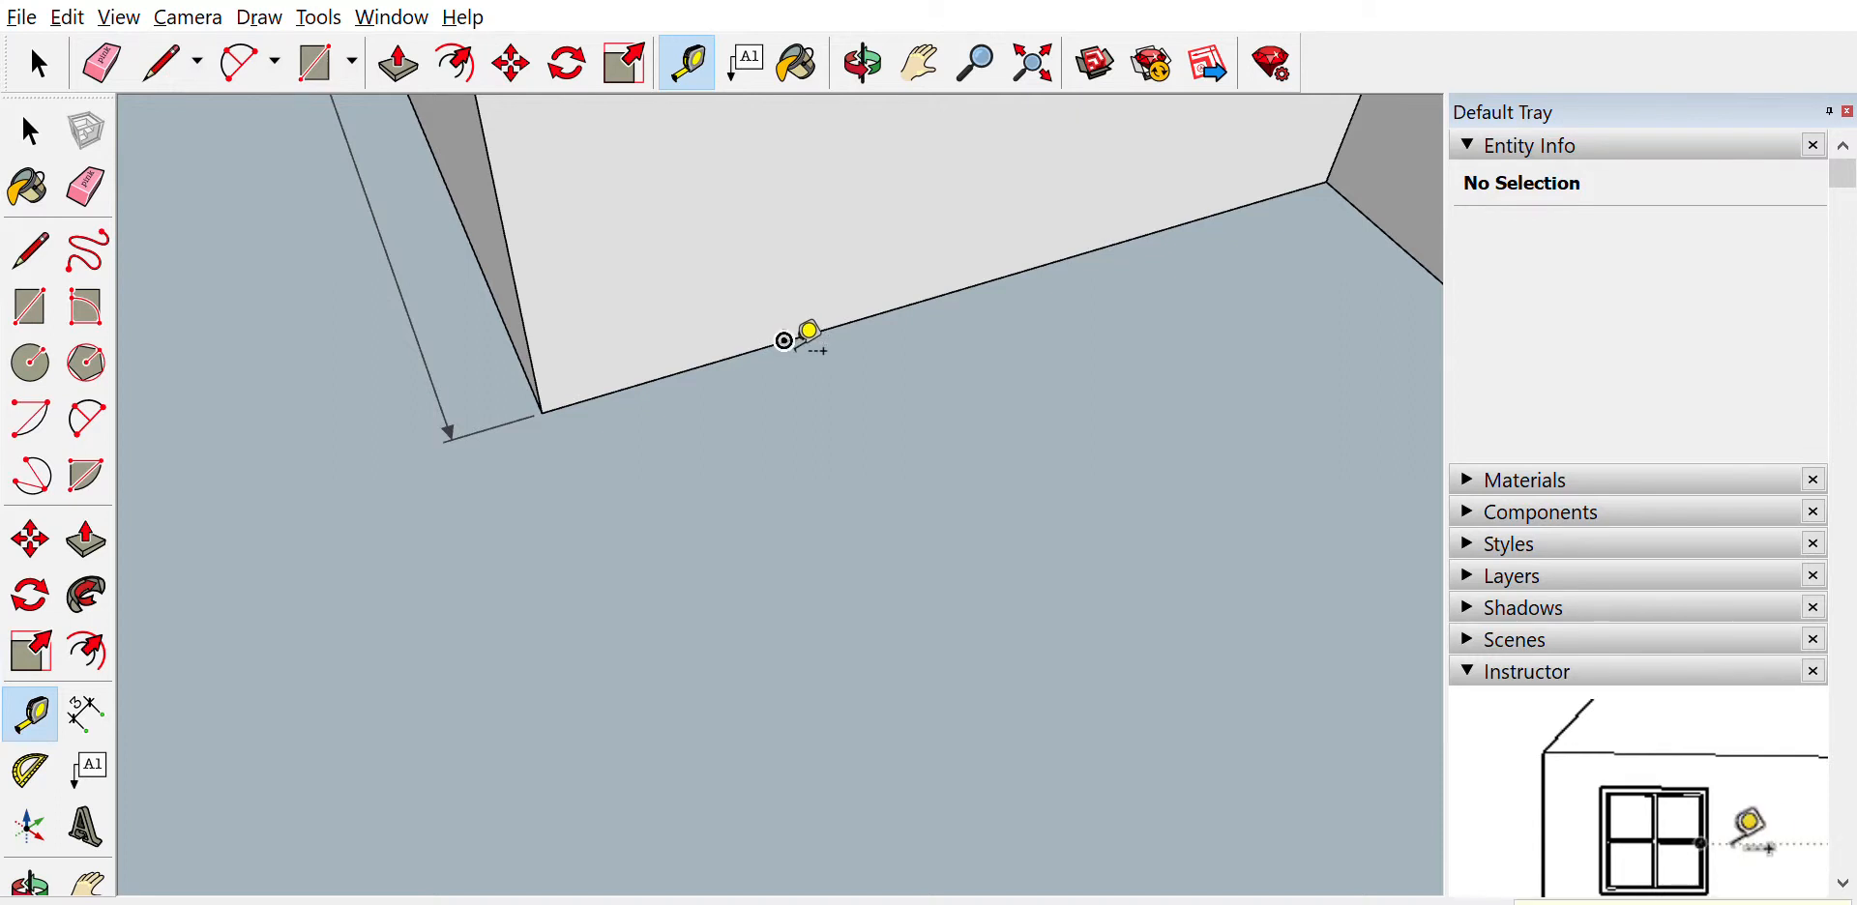
Try door rectangles on the larger far room's wall at the guide point and undo them
click(314, 63)
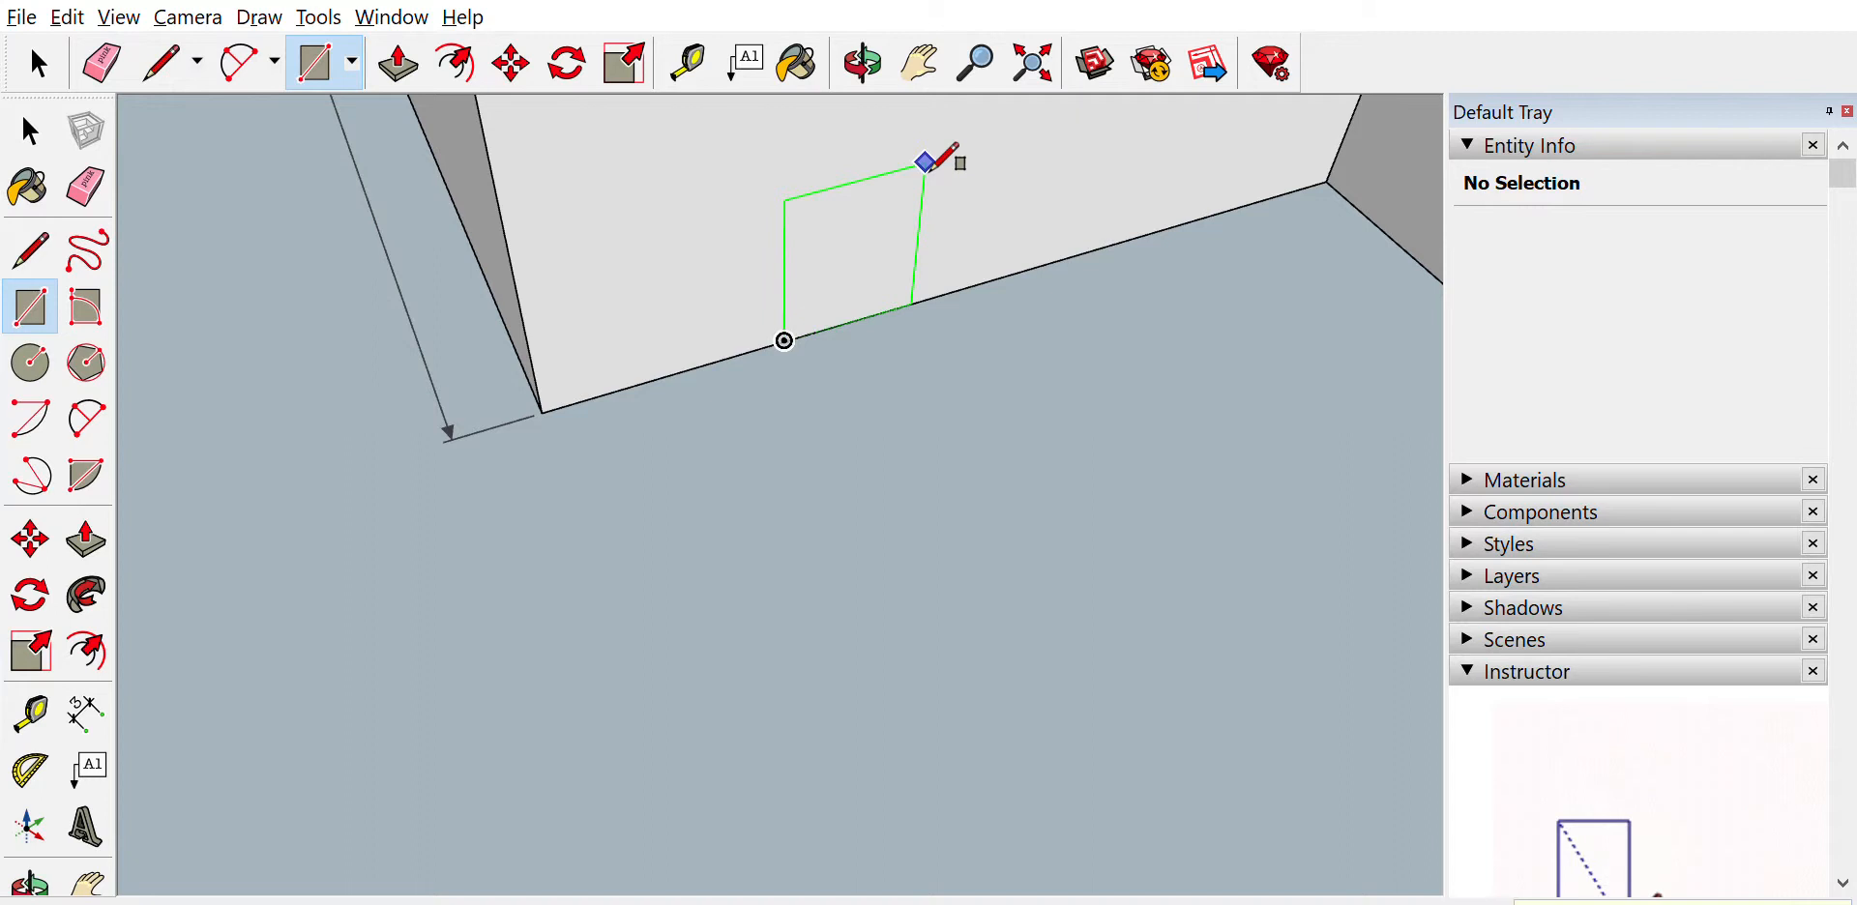
key(Return)
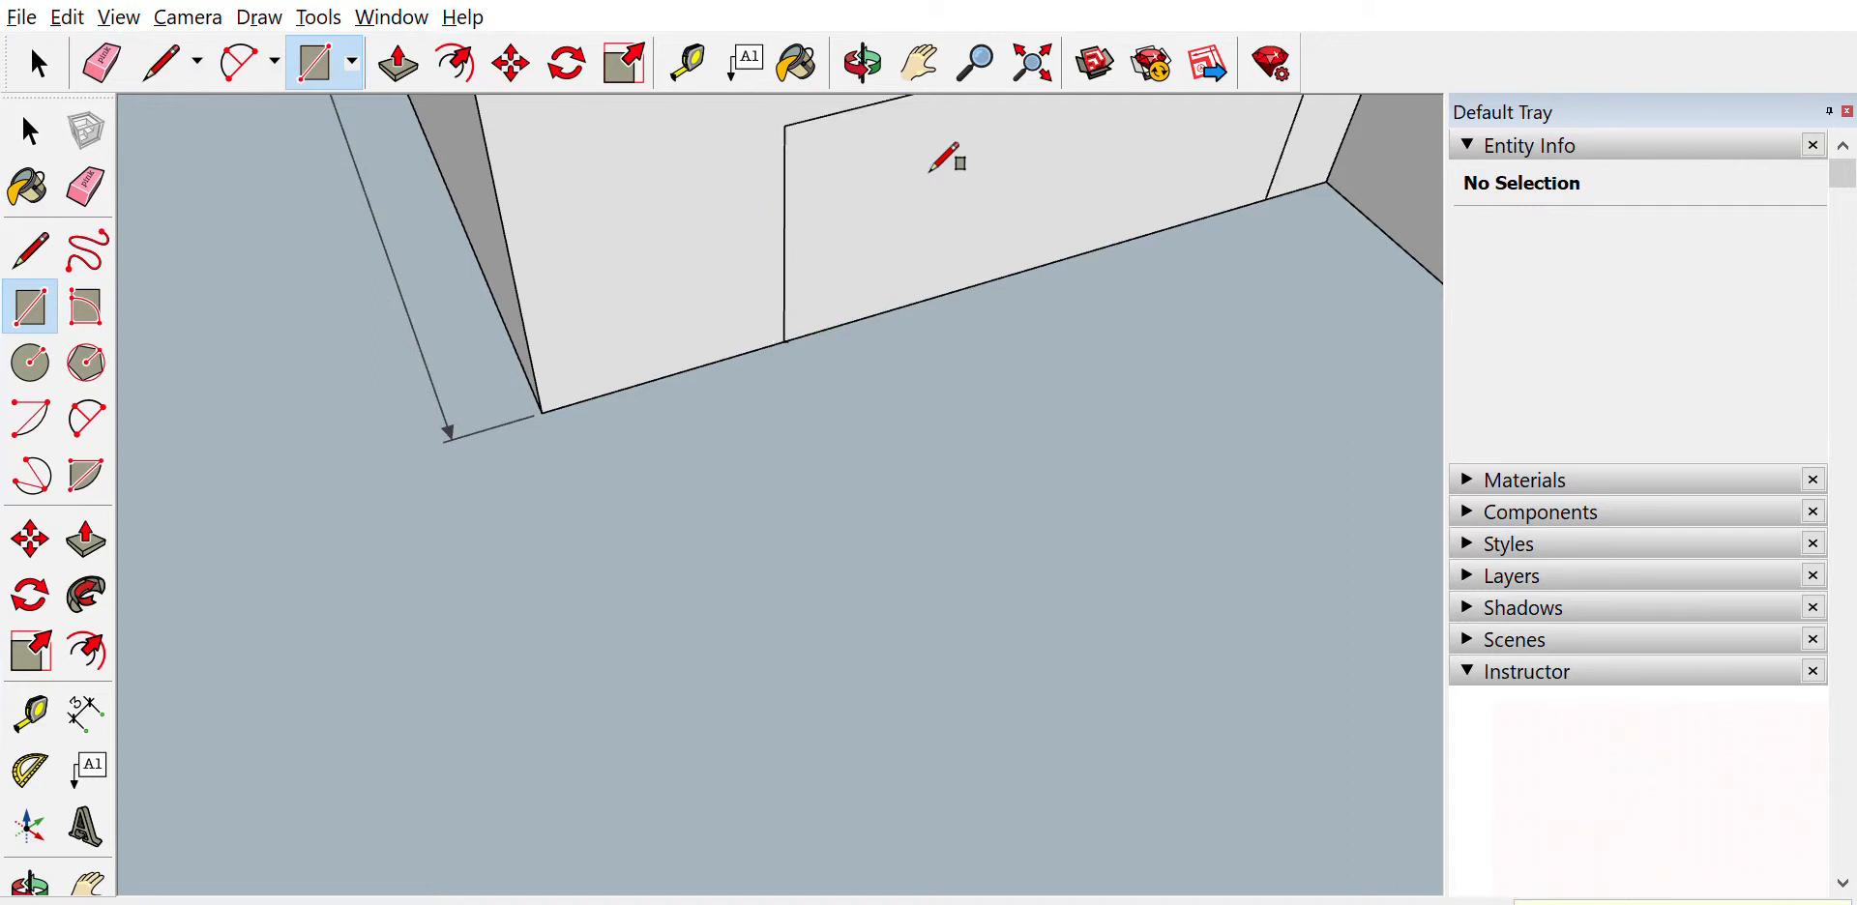
scroll(1069, 261, down, 6)
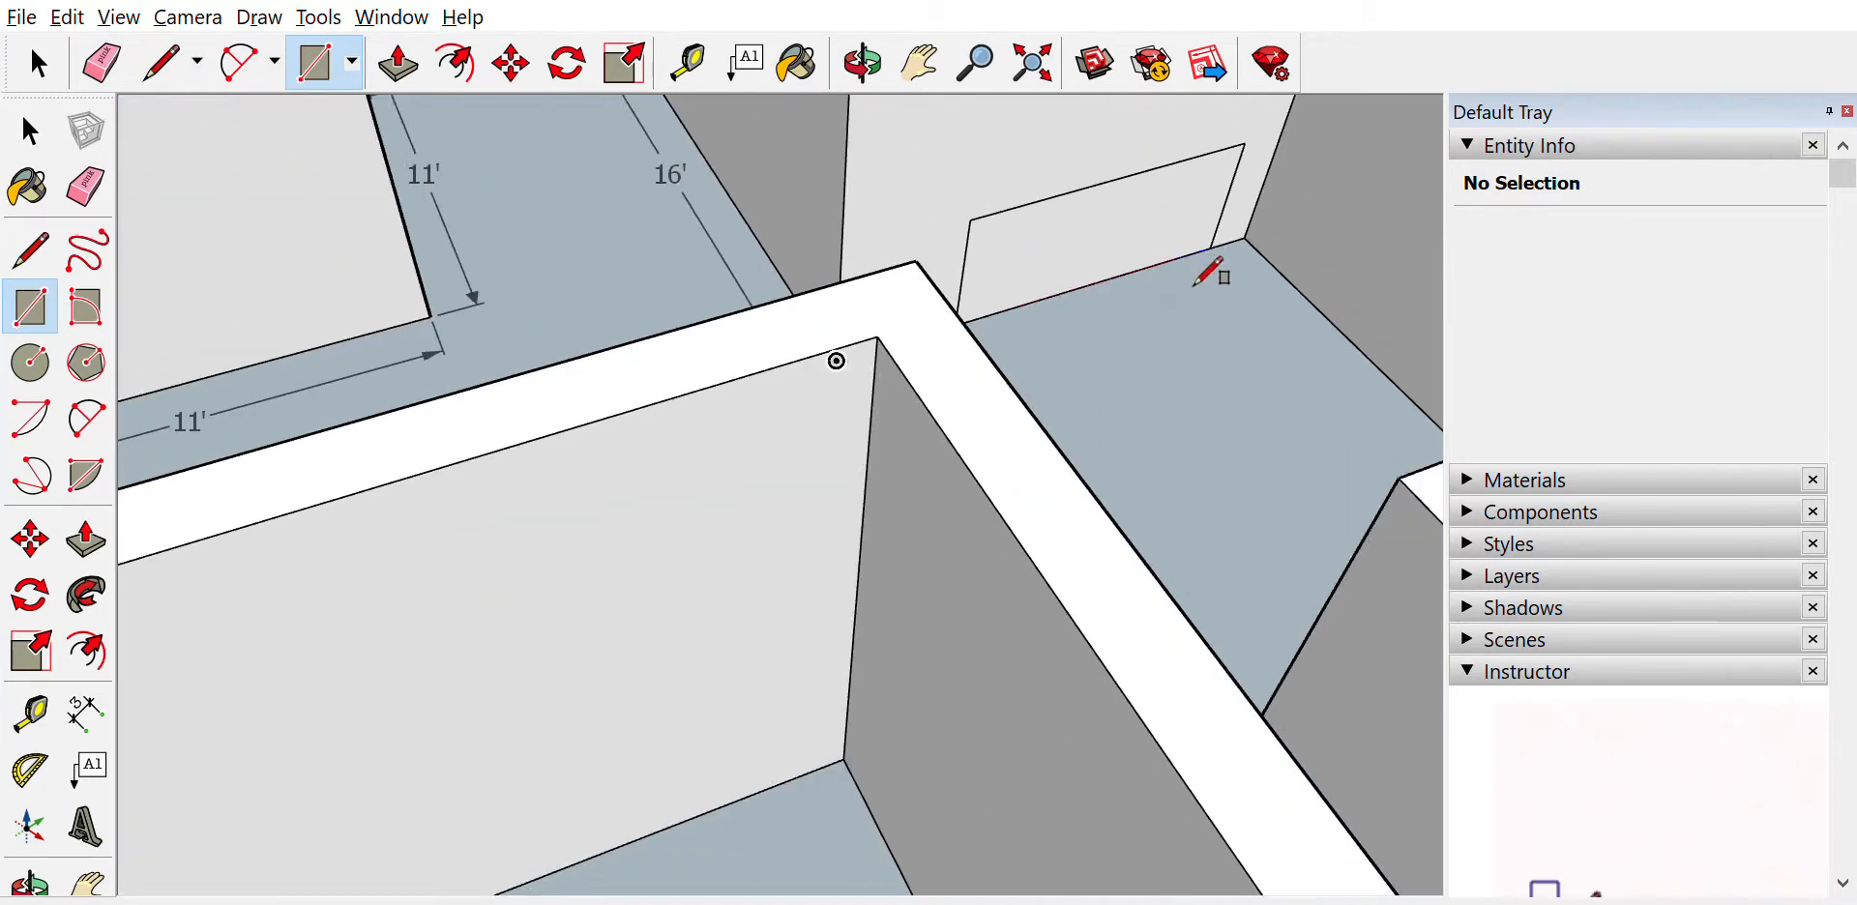
scroll(1195, 283, up, 5)
key(ctrl+z)
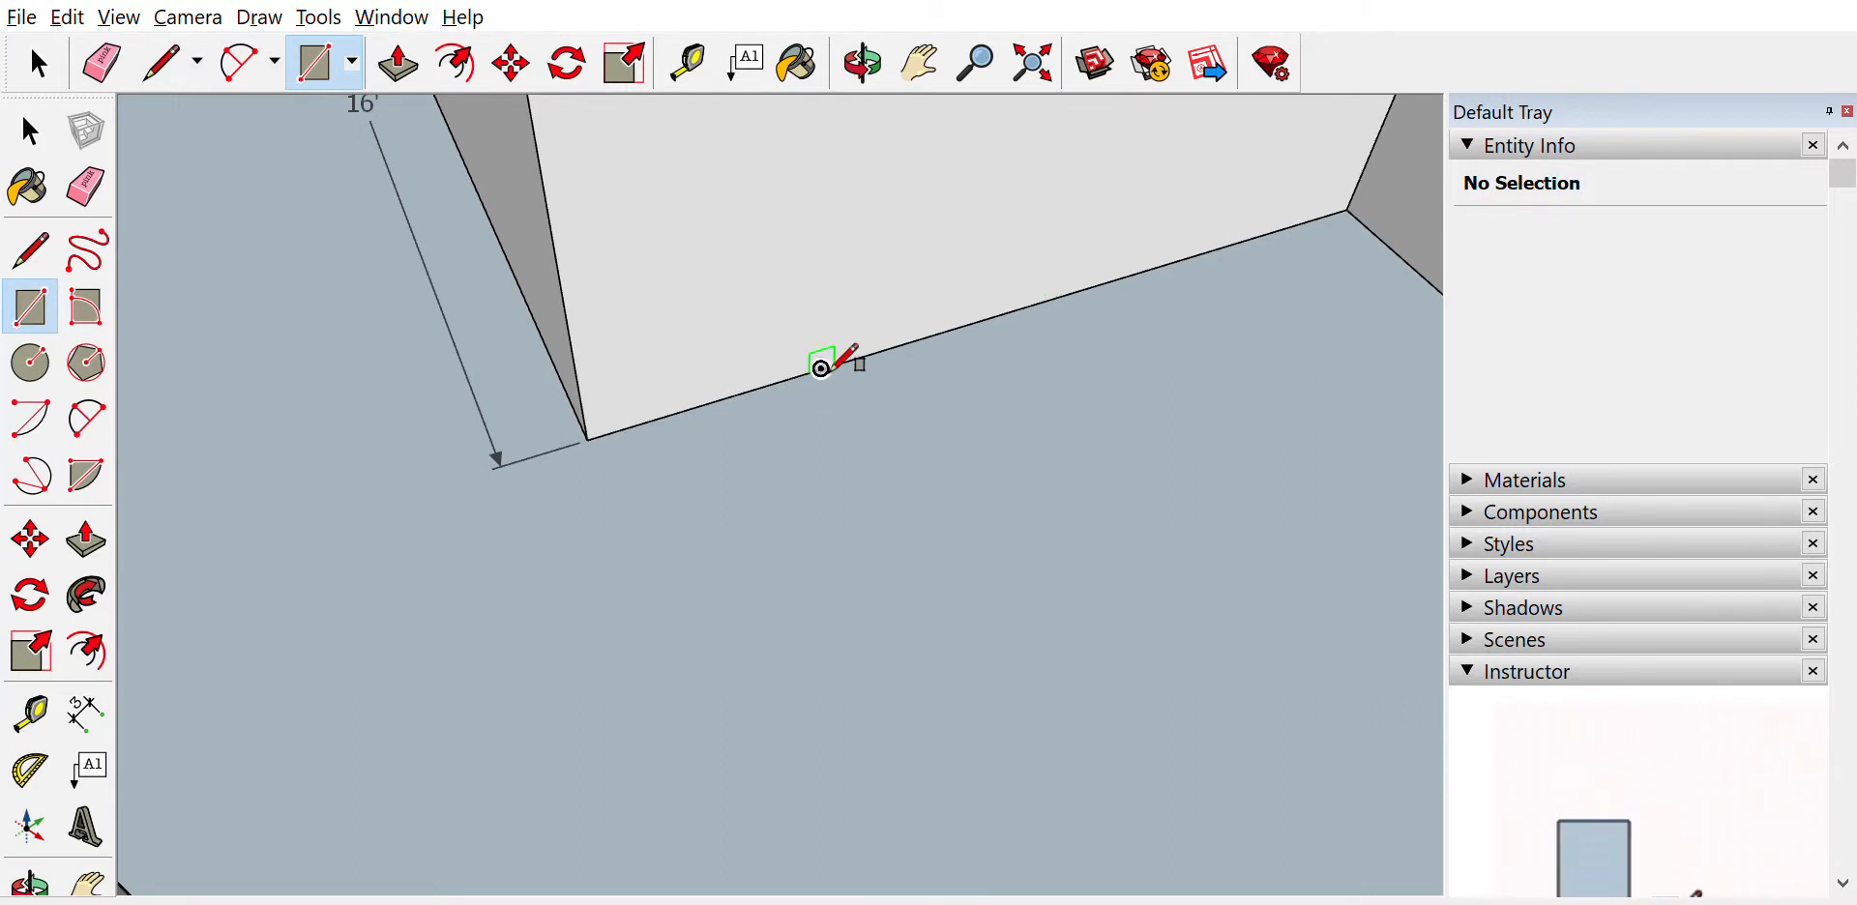
click(821, 369)
click(911, 223)
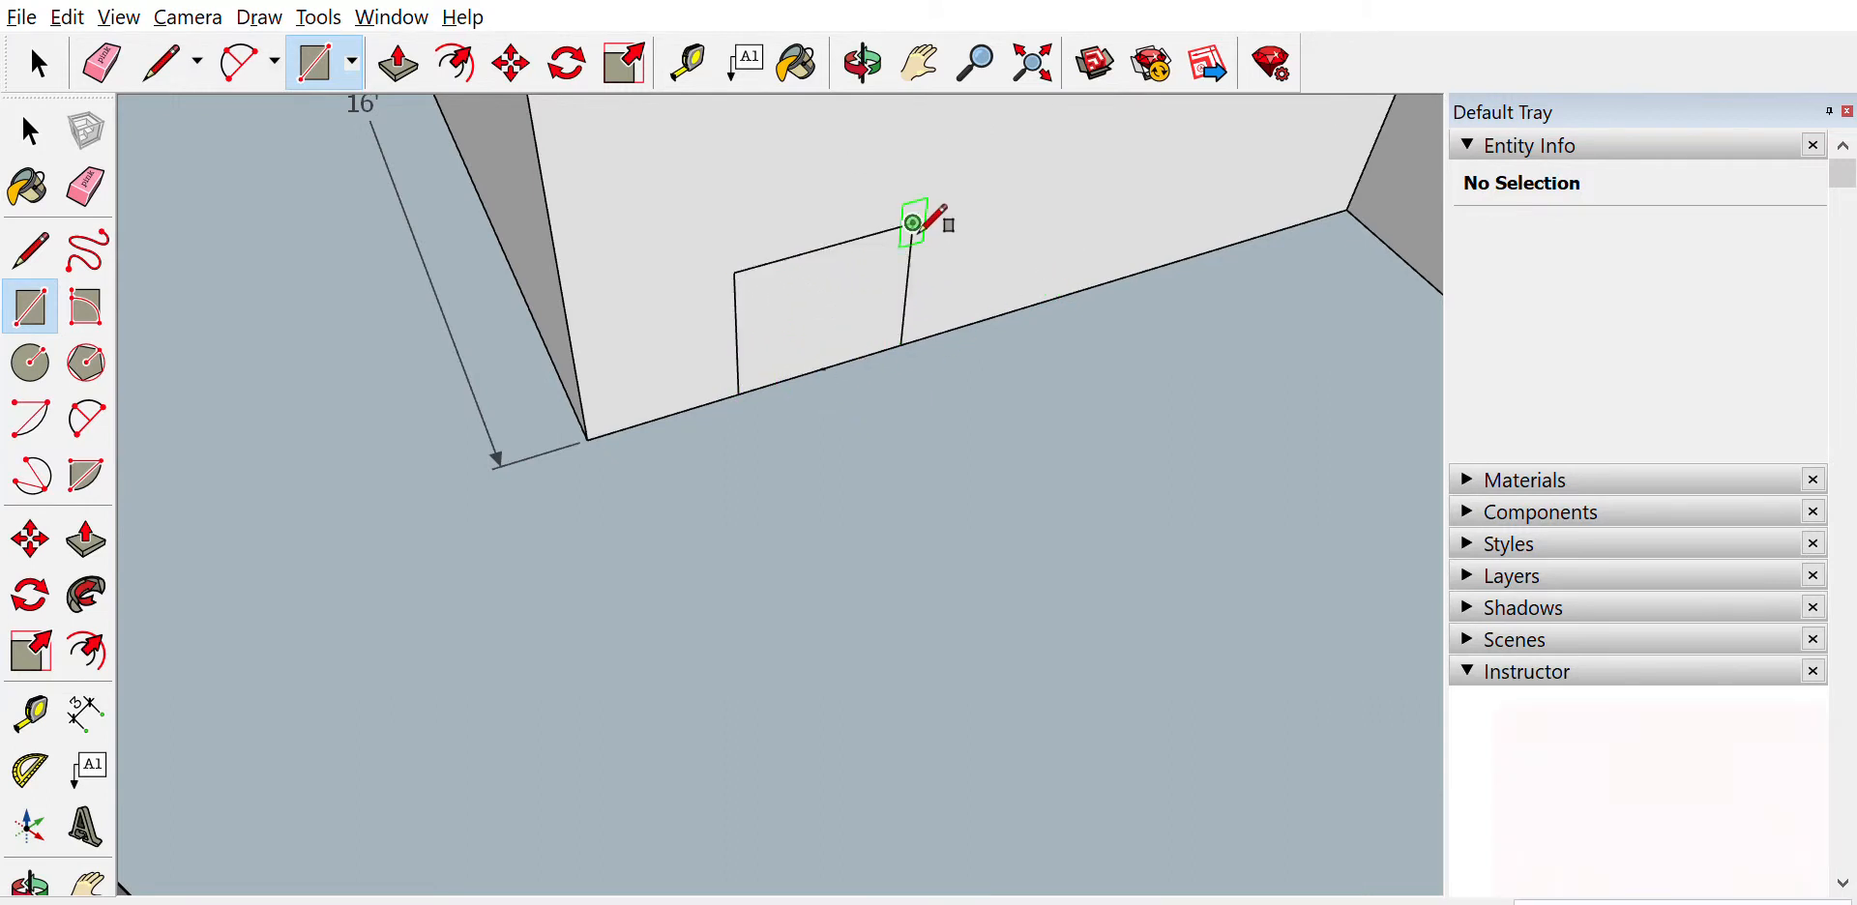
key(ctrl+z)
Draw an upright door rectangle of about 21 ft² on the wall, starting from the guide point on its base edge
click(821, 368)
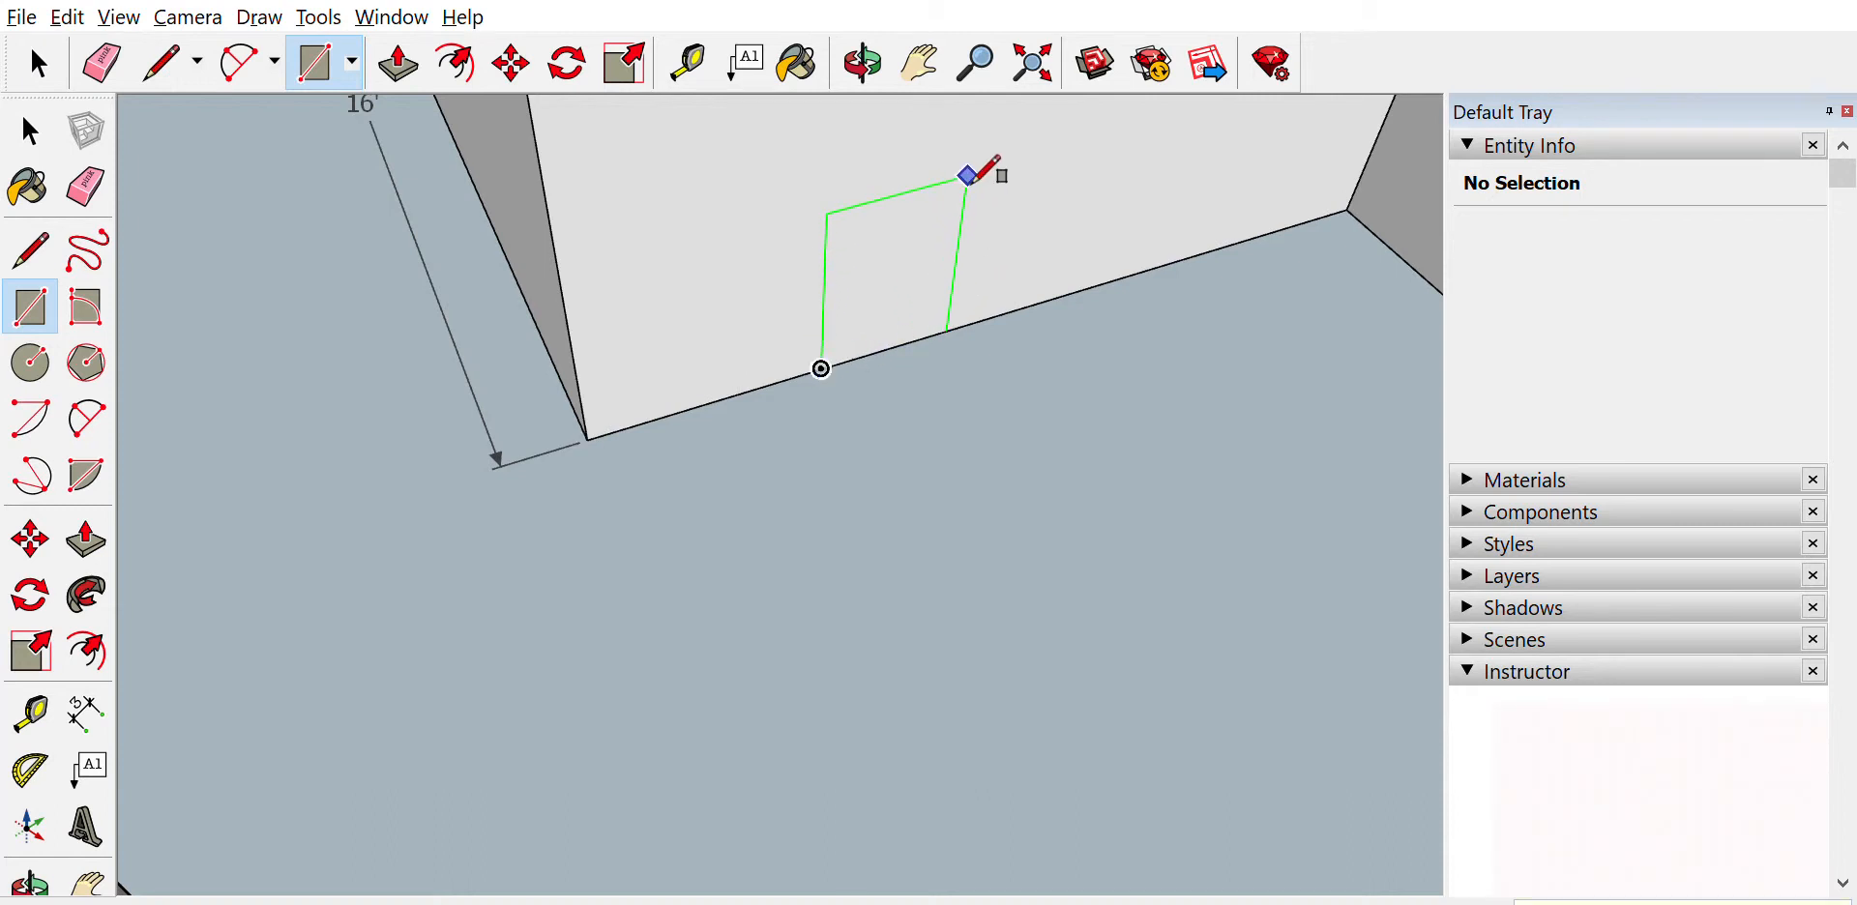
click(968, 177)
scroll(1081, 235, down, 4)
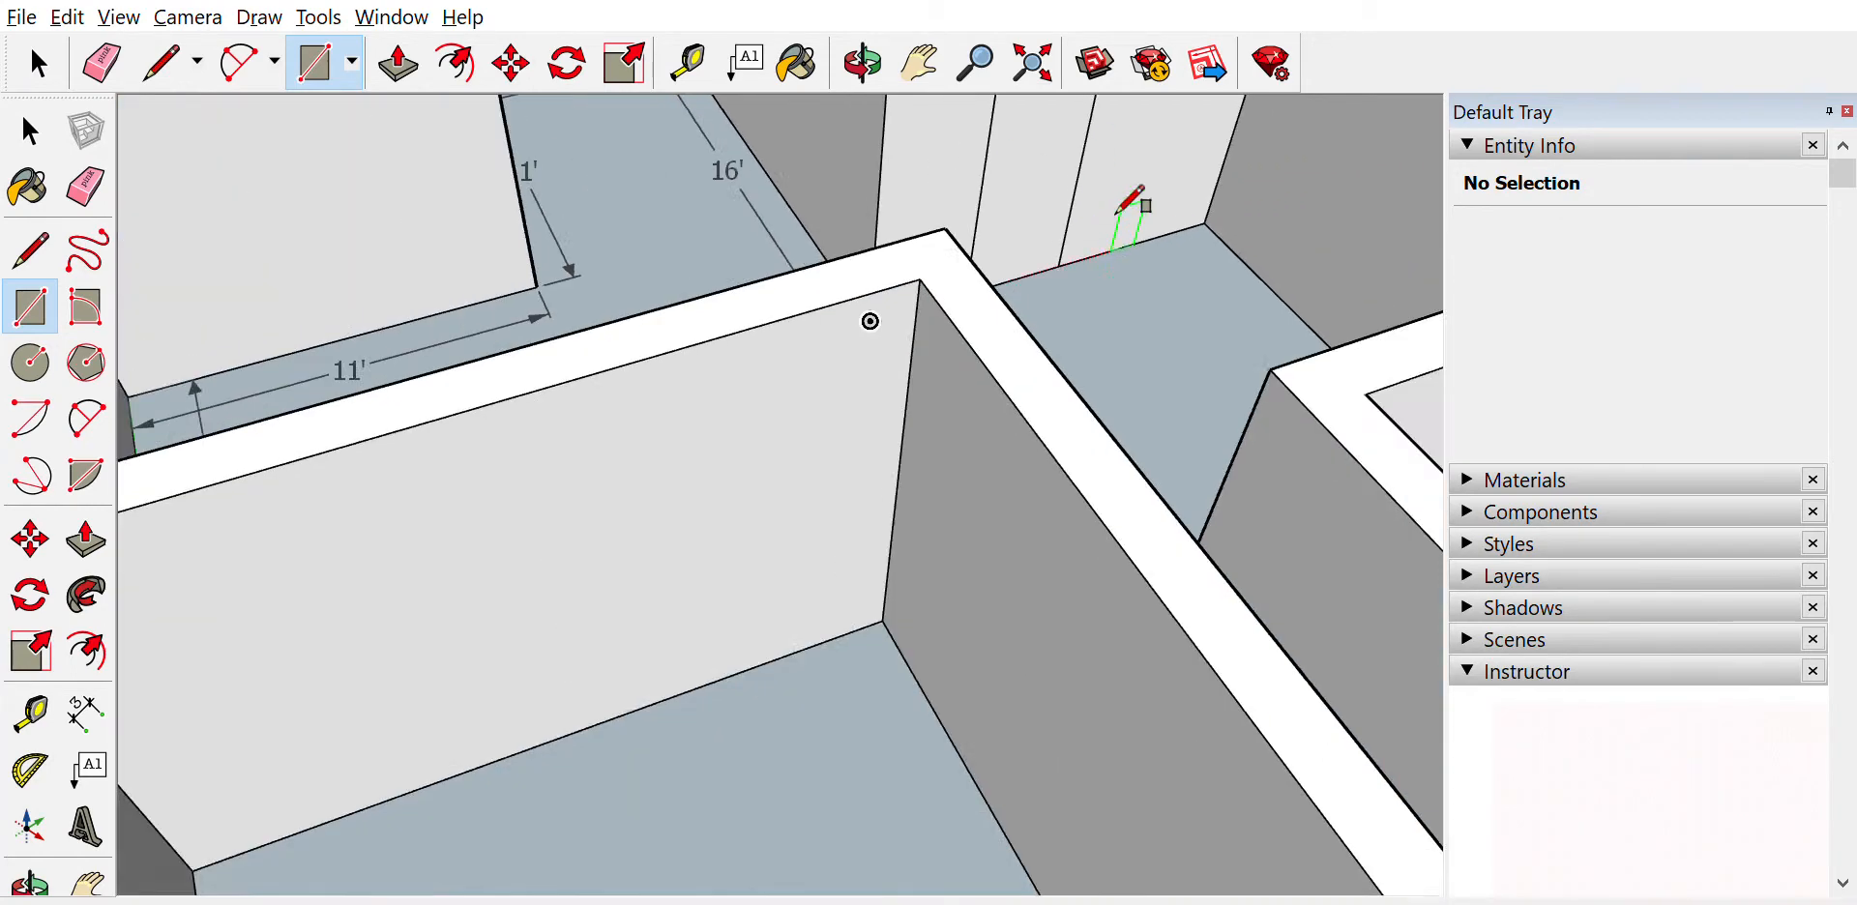
Push the door rectangle through the wall's thickness to cut an open doorway
click(920, 56)
drag(999, 121, 938, 382)
click(417, 45)
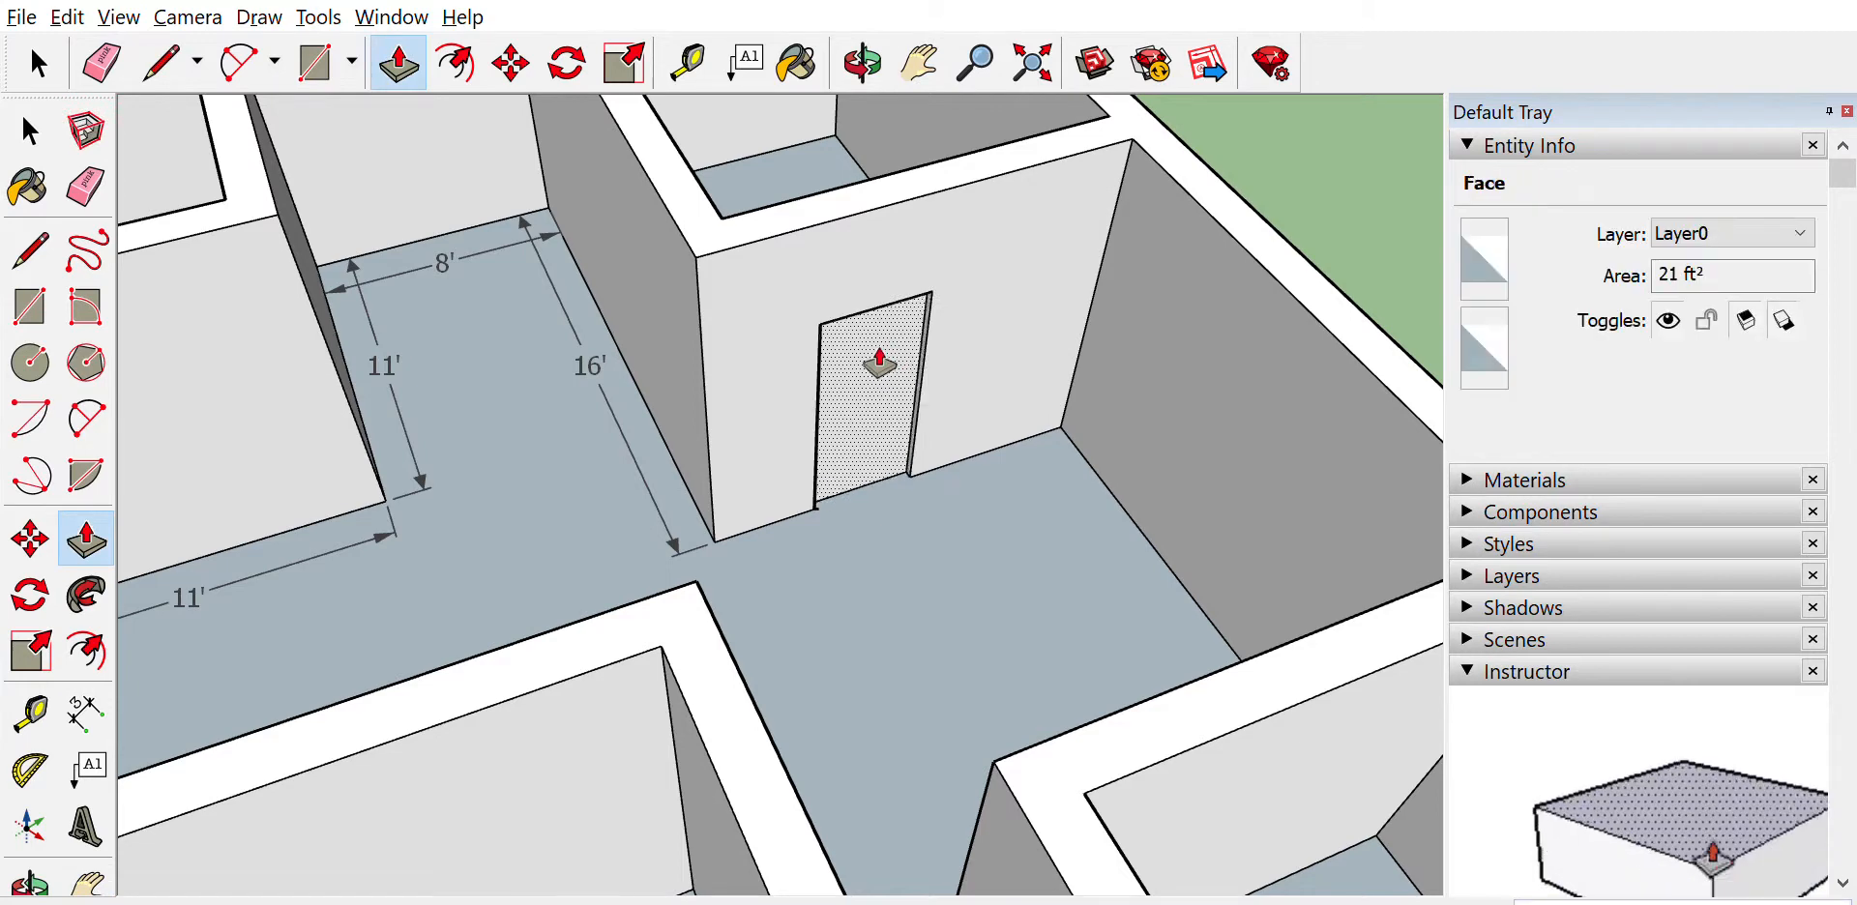
double_click(874, 346)
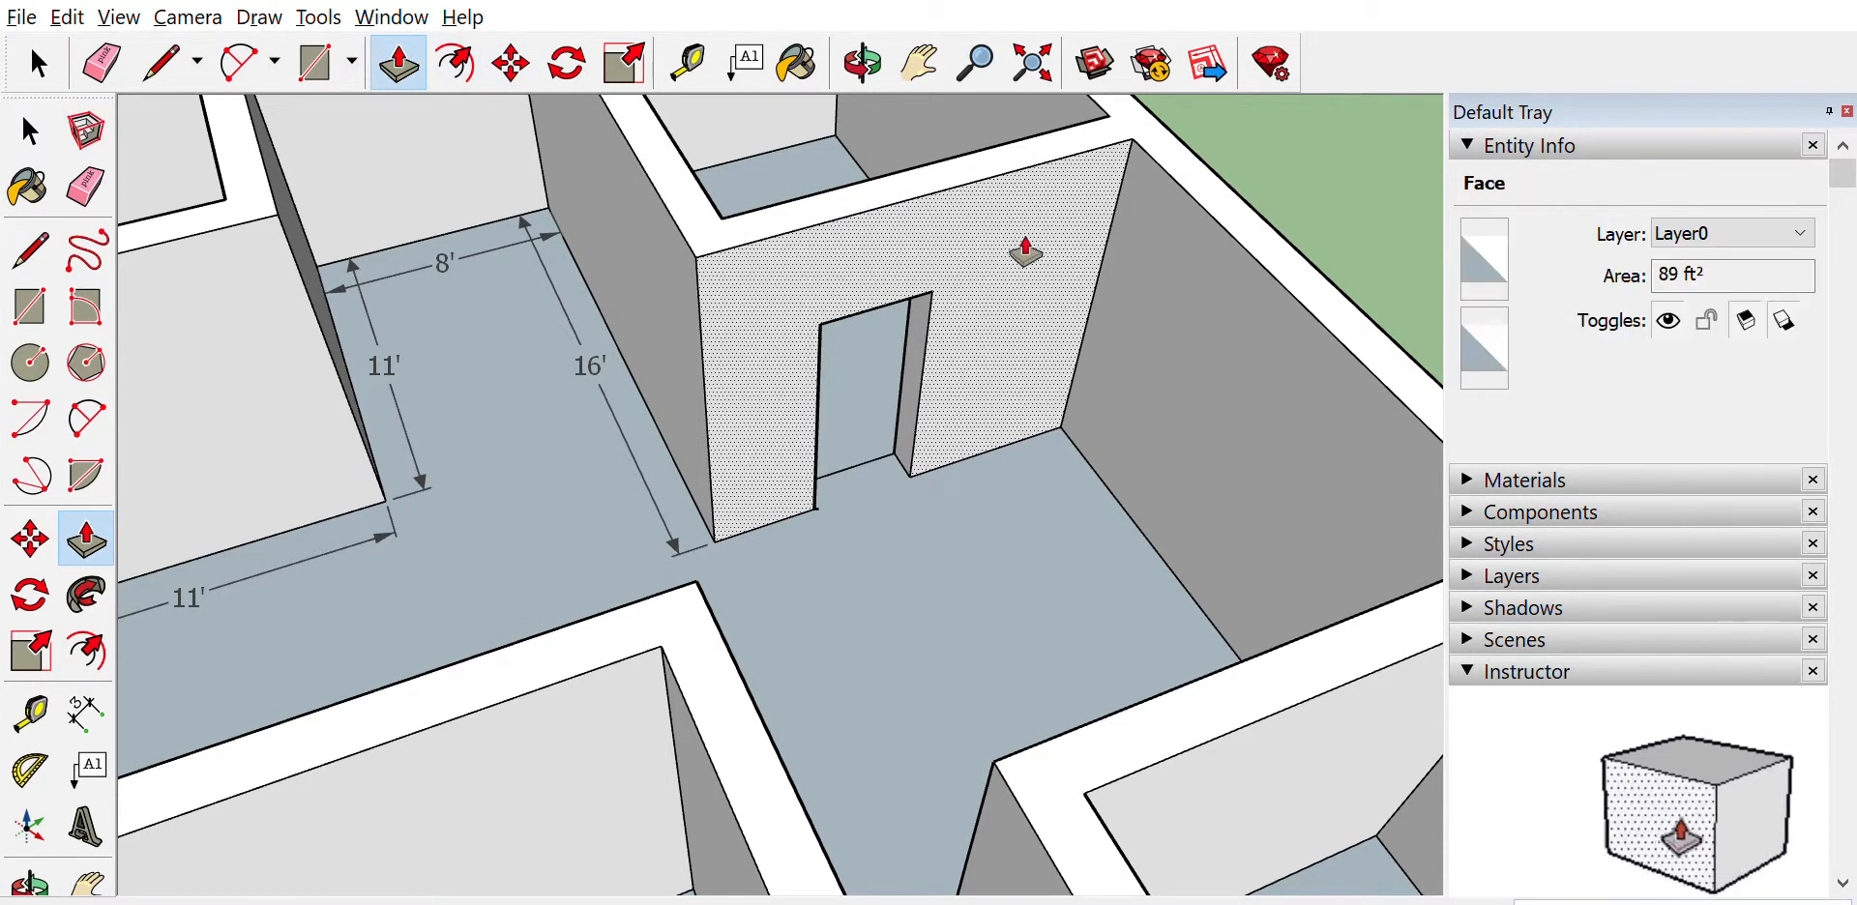
Place a Tape Measure guide point on the hall-side base edge of the origin-corner room's wall, measured from the corner beside the 13' dimension
middle_drag(1022, 250, 183, 397)
middle_drag(1264, 519, 701, 352)
scroll(963, 593, down, 3)
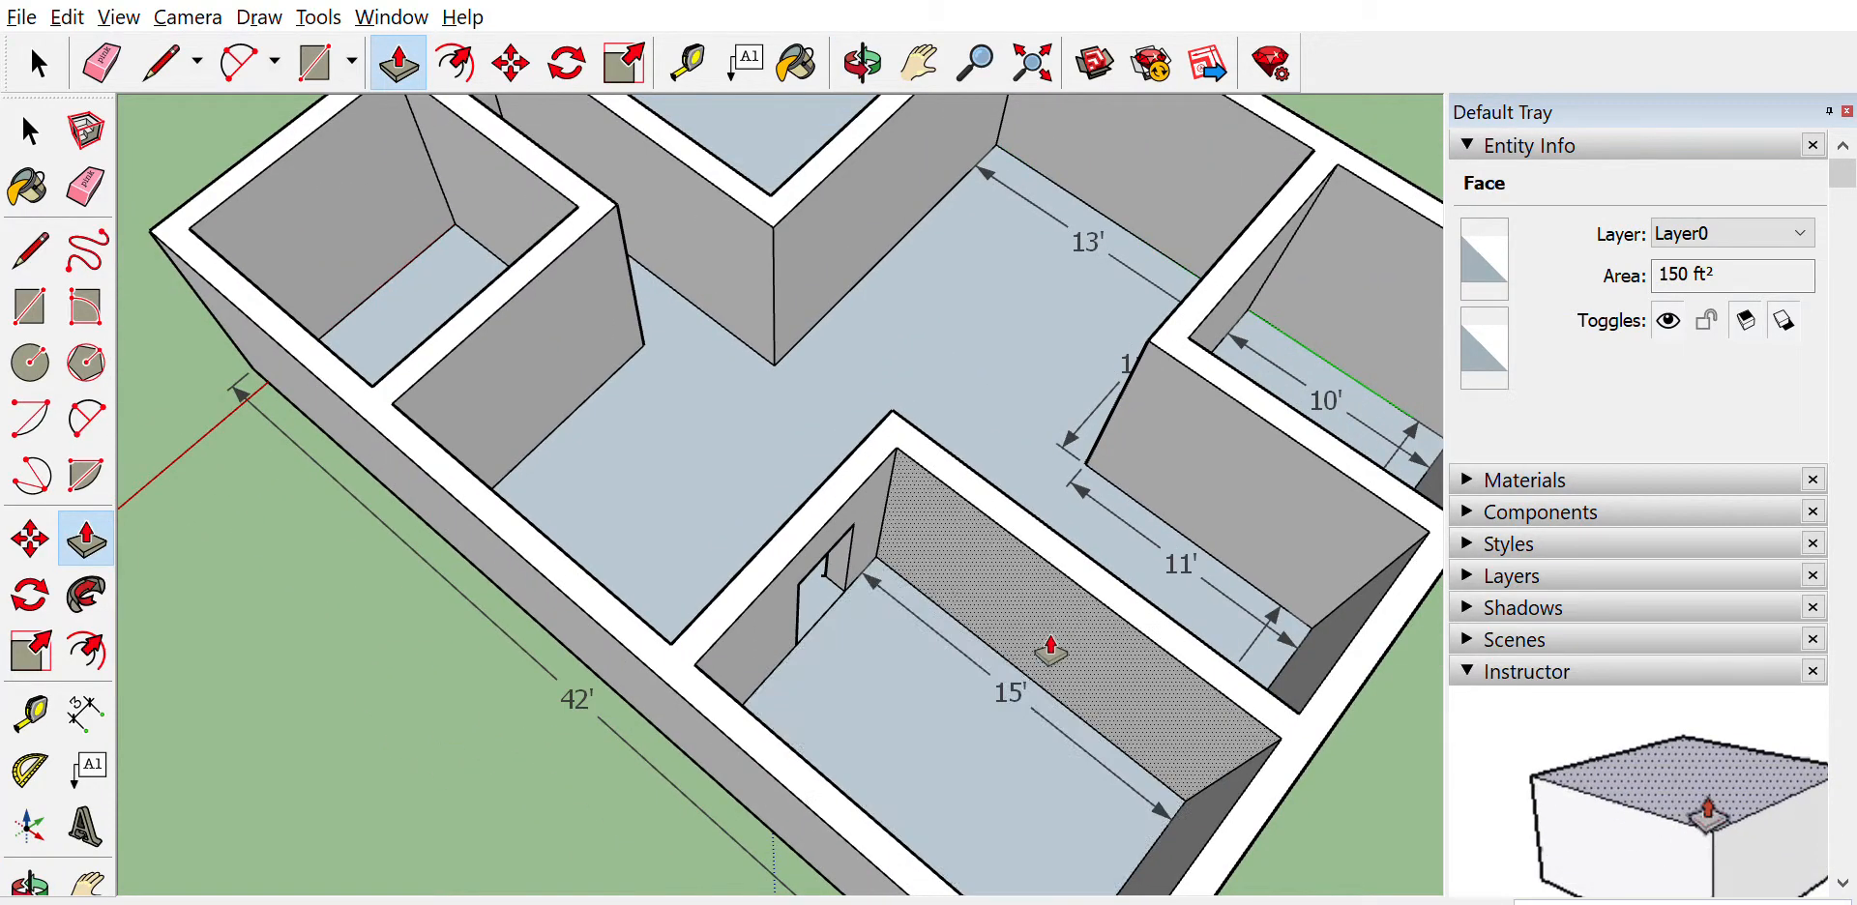
click(918, 62)
drag(1041, 621, 929, 759)
drag(879, 365, 808, 495)
middle_drag(713, 510, 589, 208)
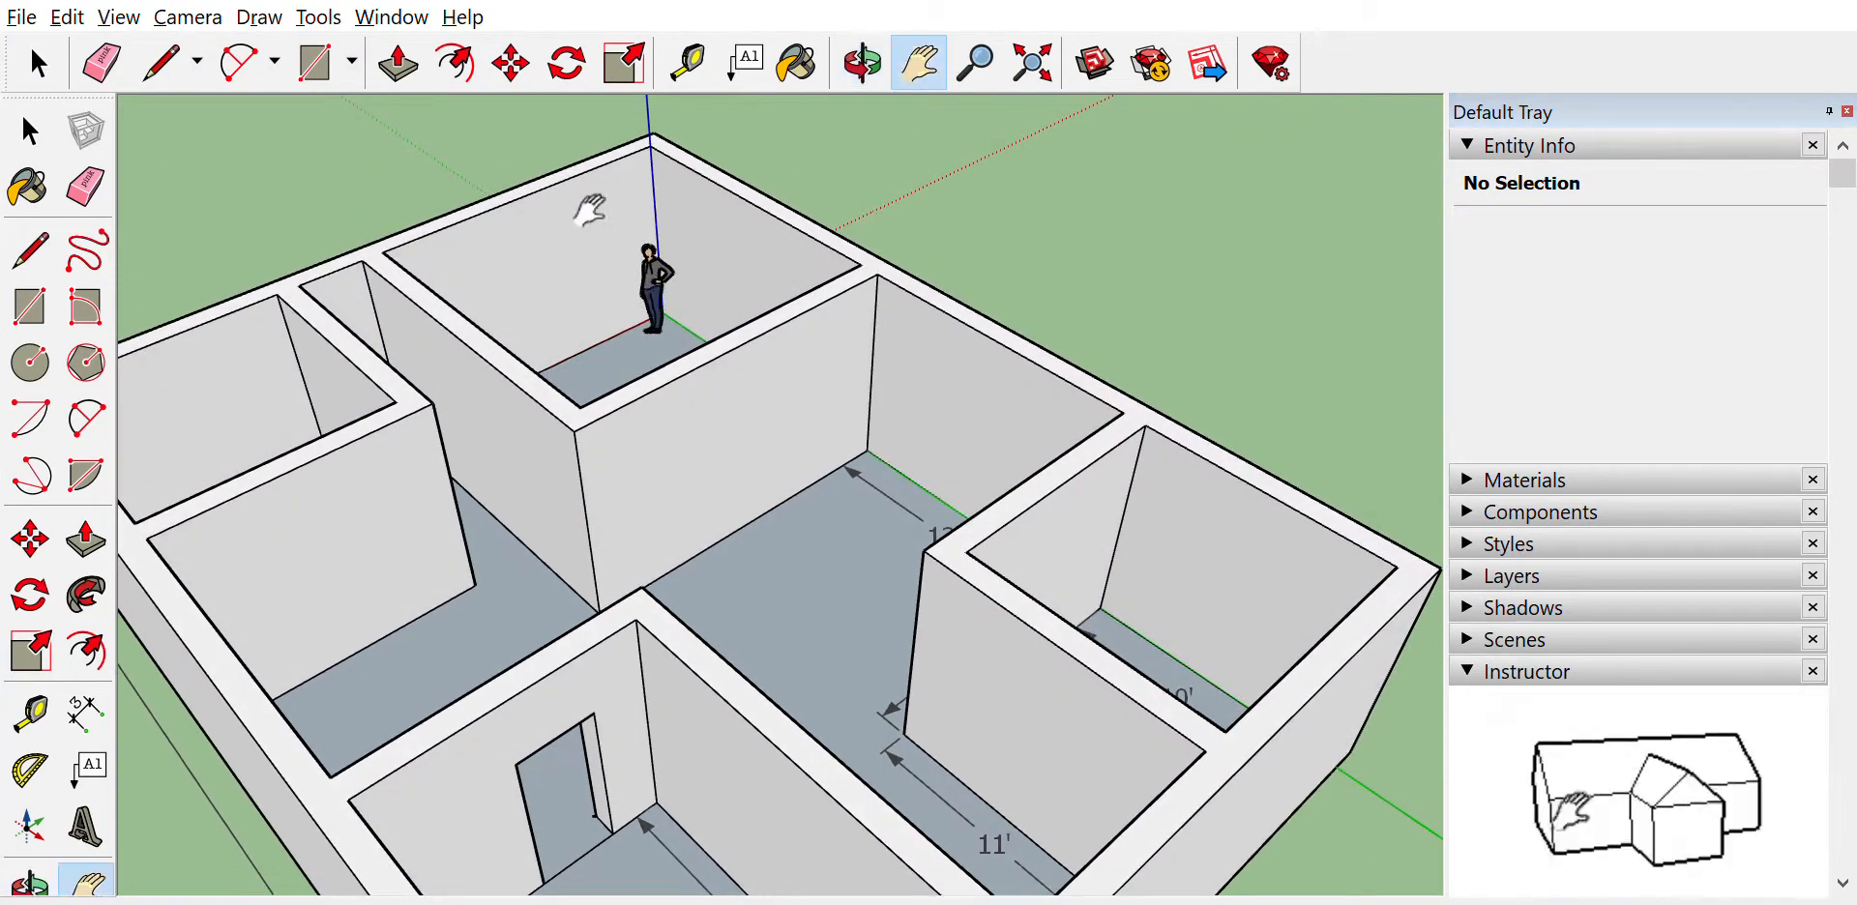
click(688, 63)
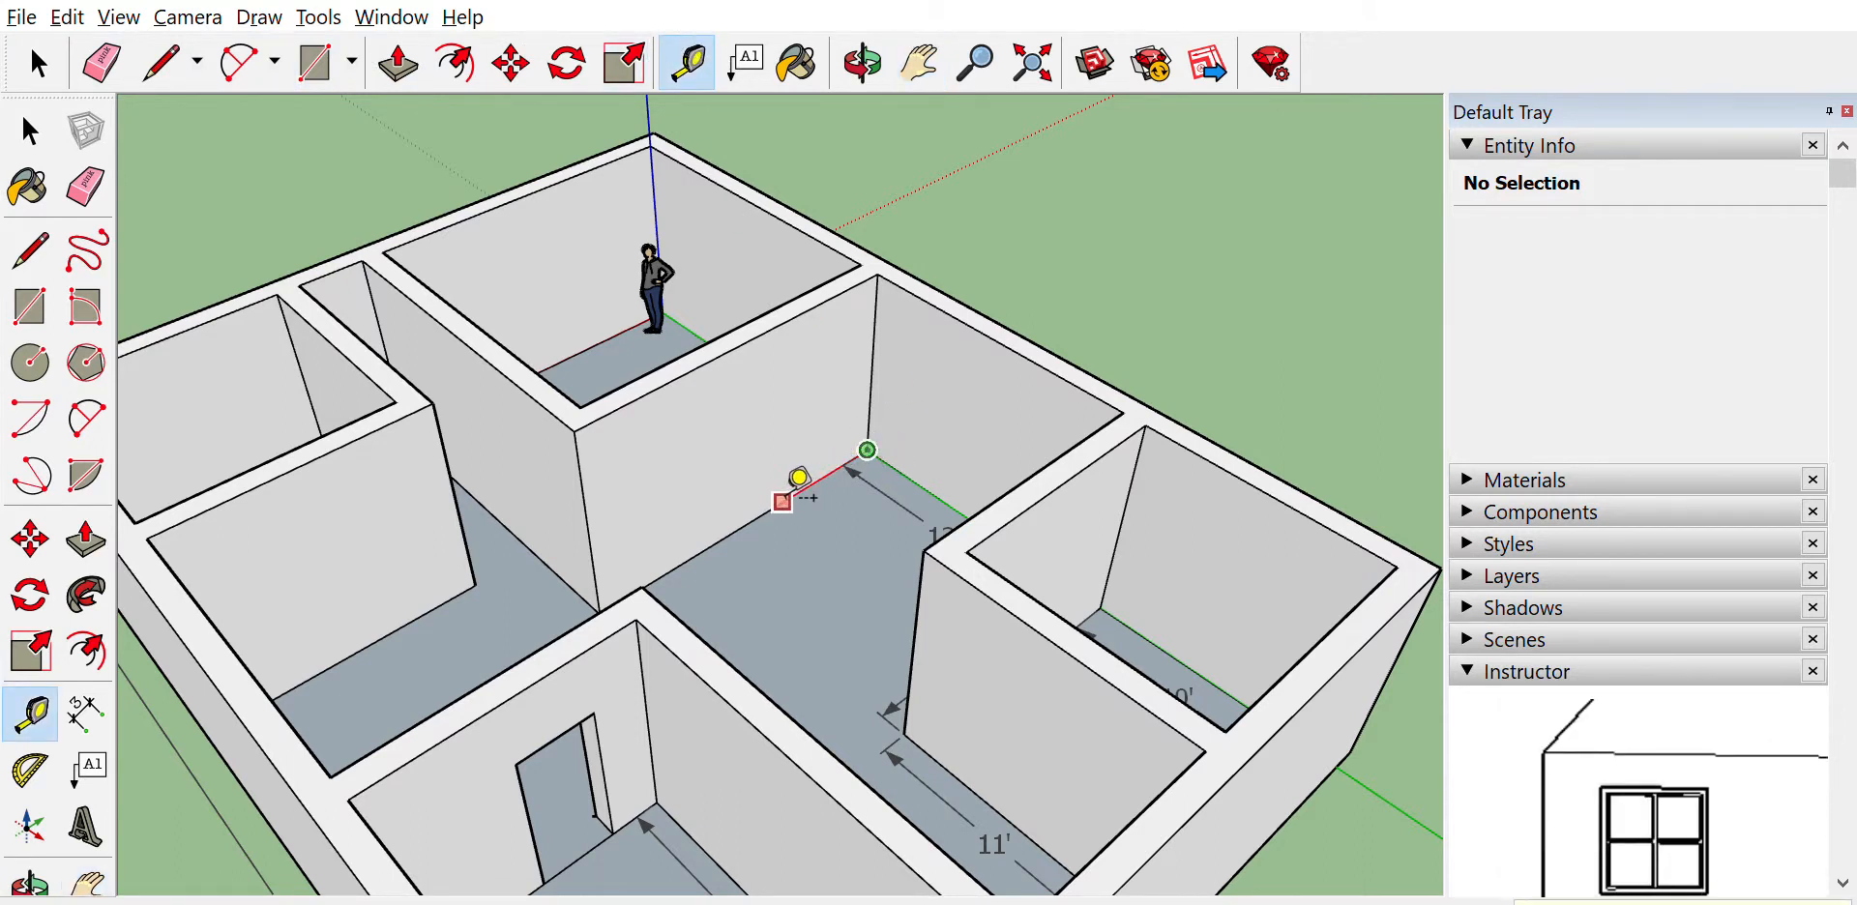
click(814, 498)
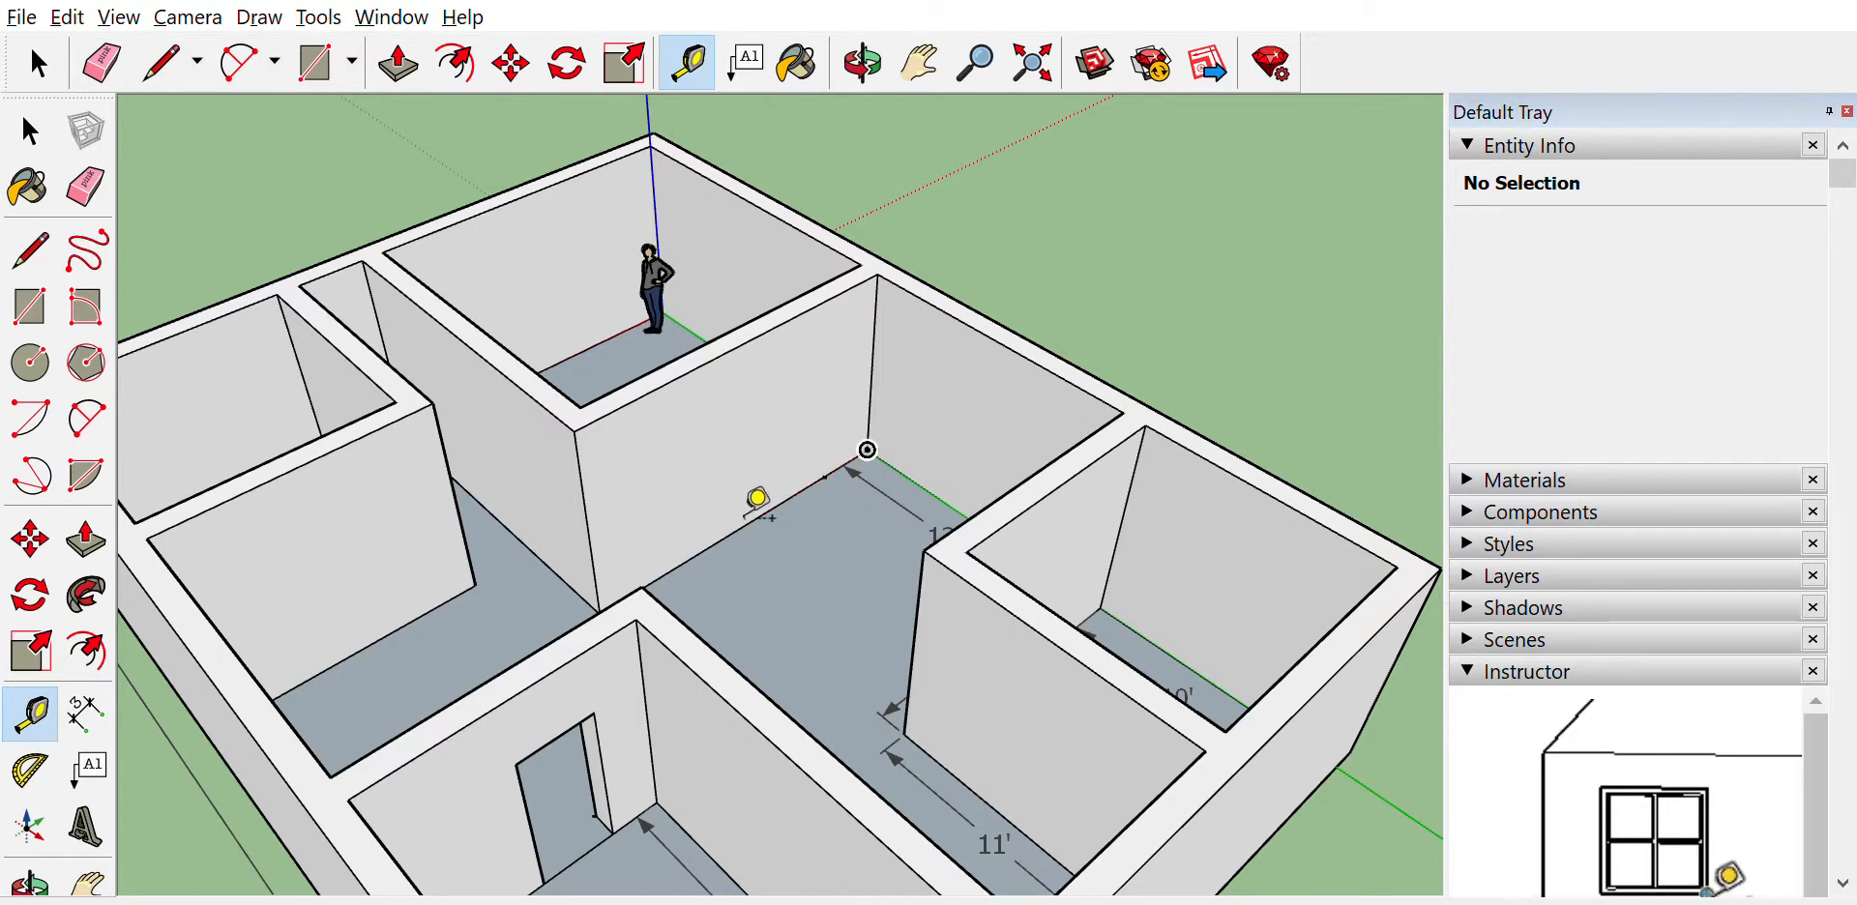
Measure from the same corner along the wall's base edge to a door position
scroll(769, 492, up, 5)
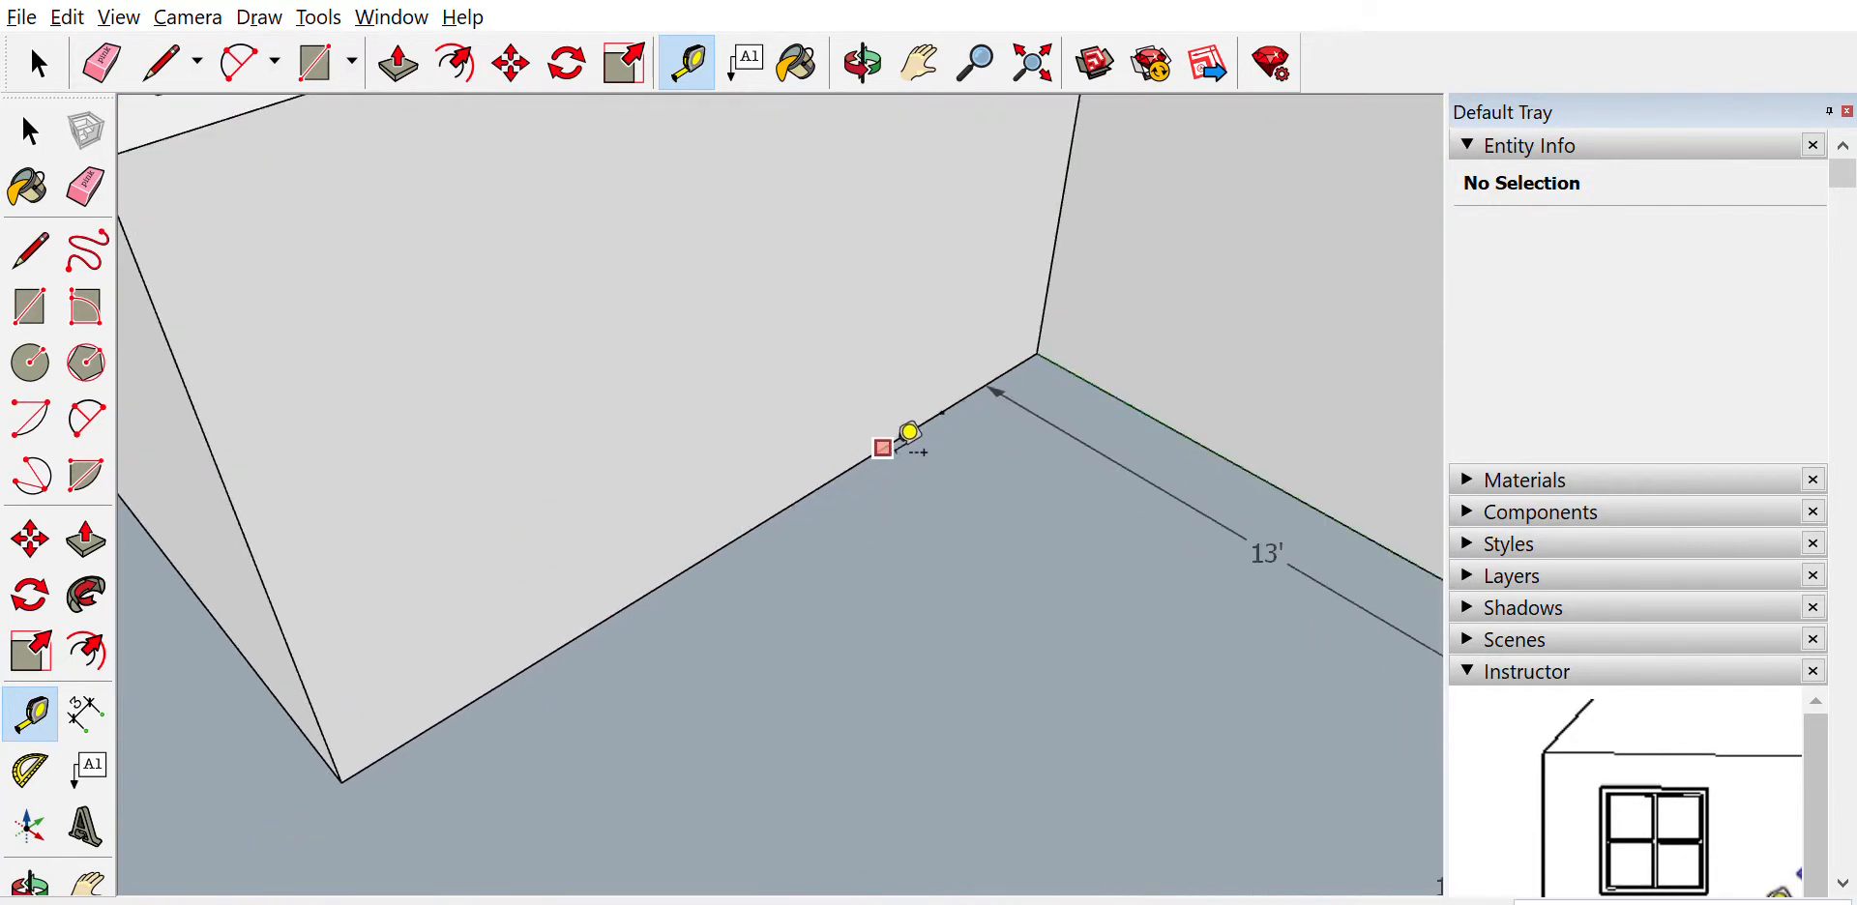
click(1037, 352)
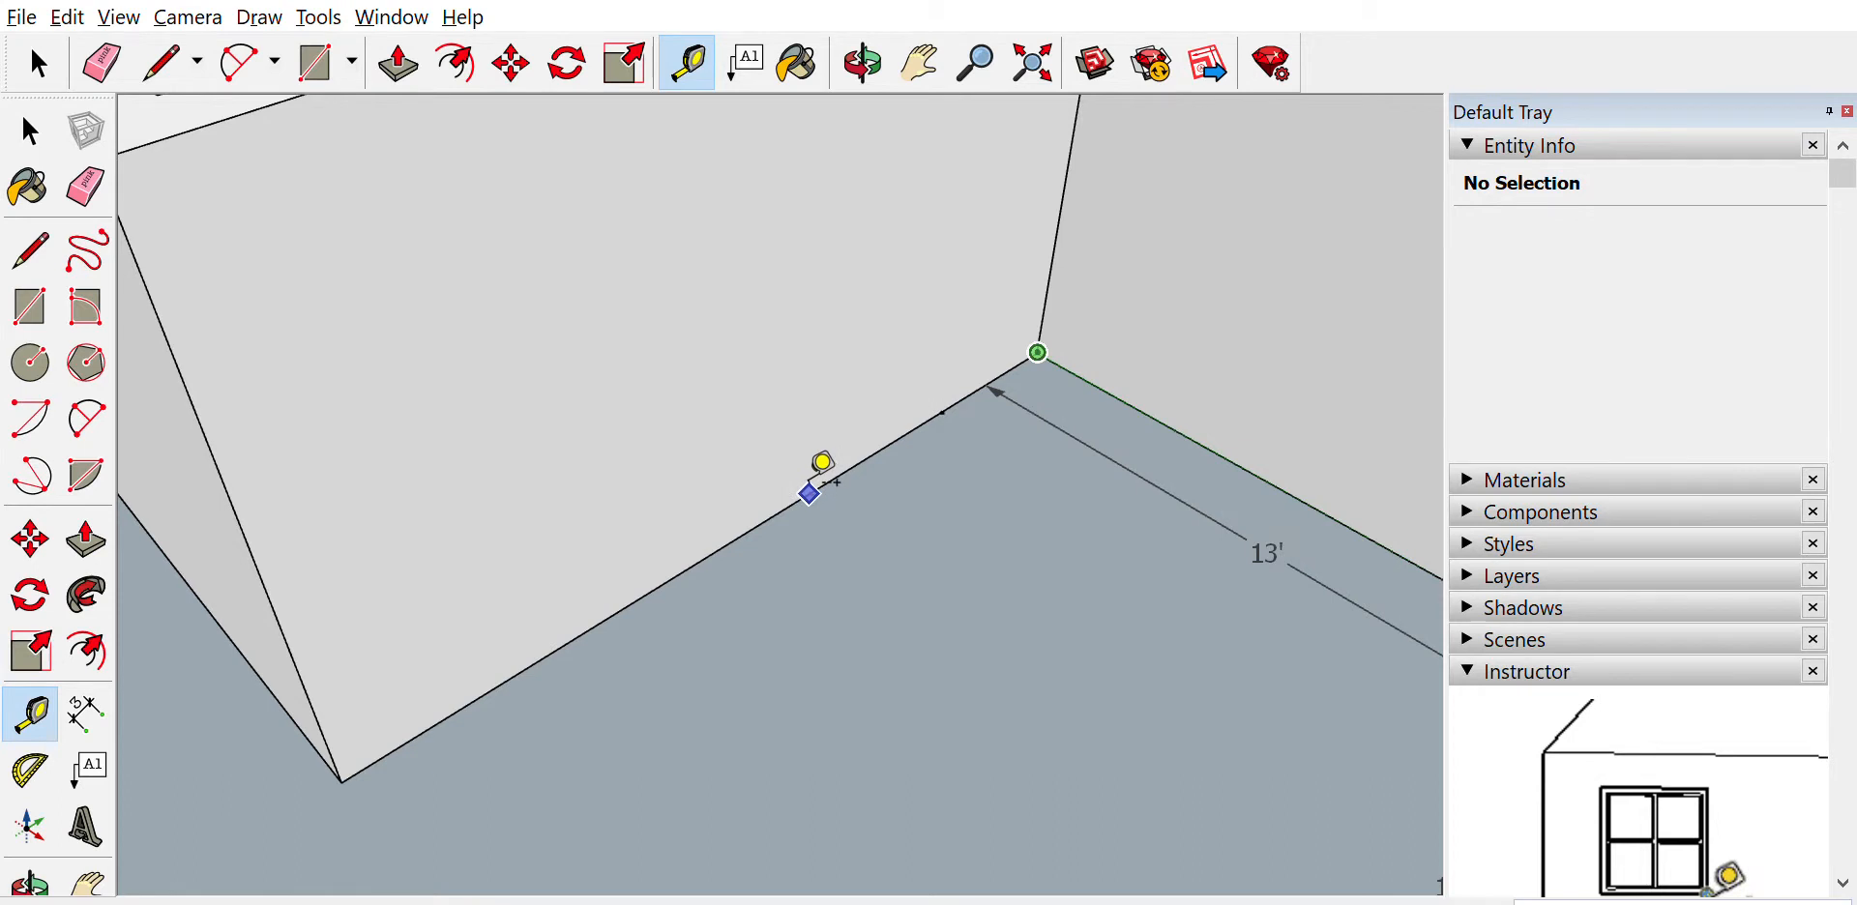
click(812, 489)
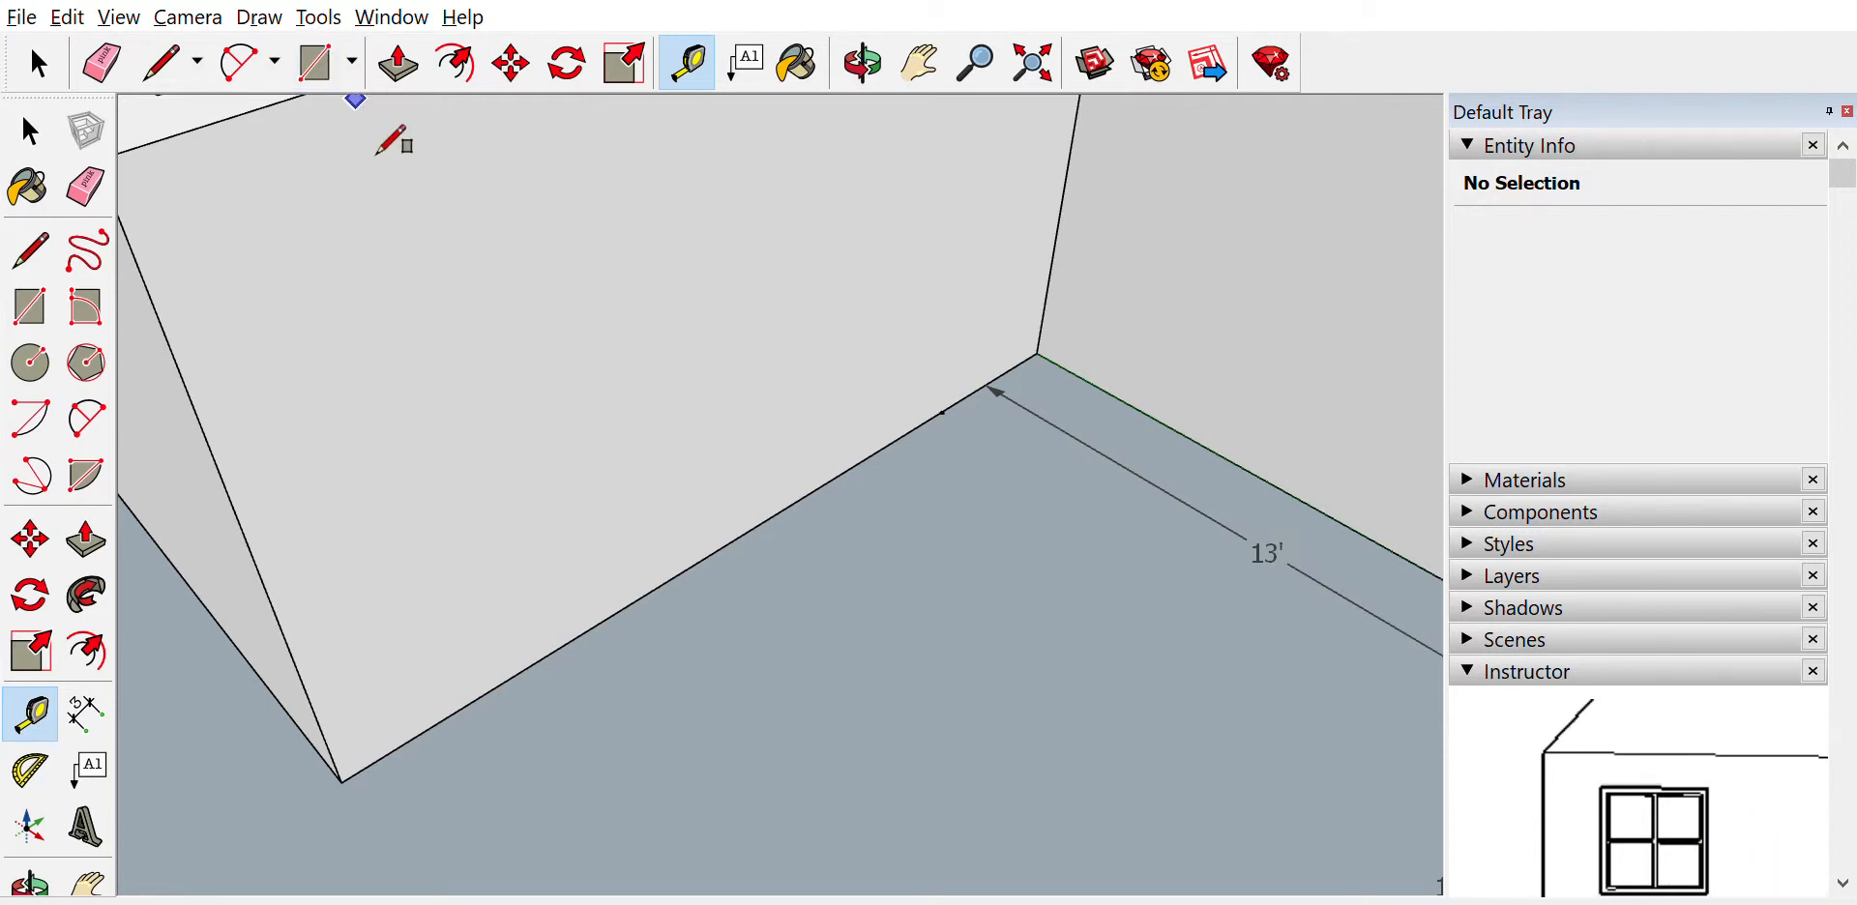
Try a door rectangle on the origin-corner room's hall-side wall and undo it
click(825, 484)
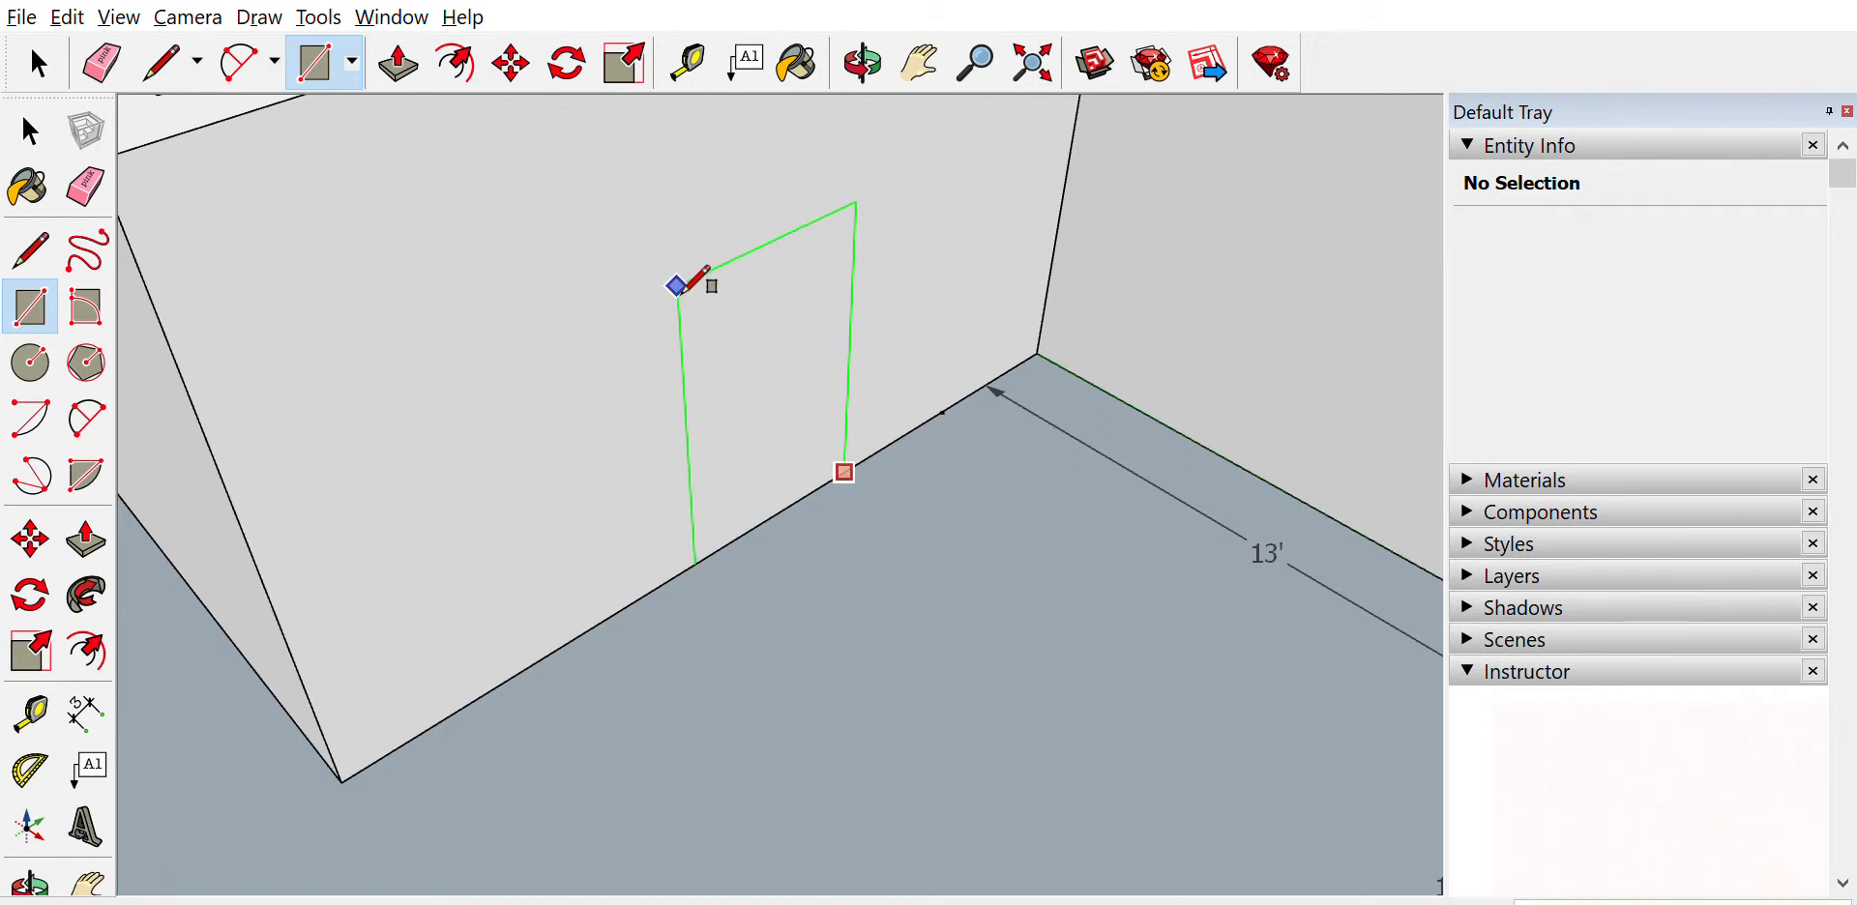
key(Return)
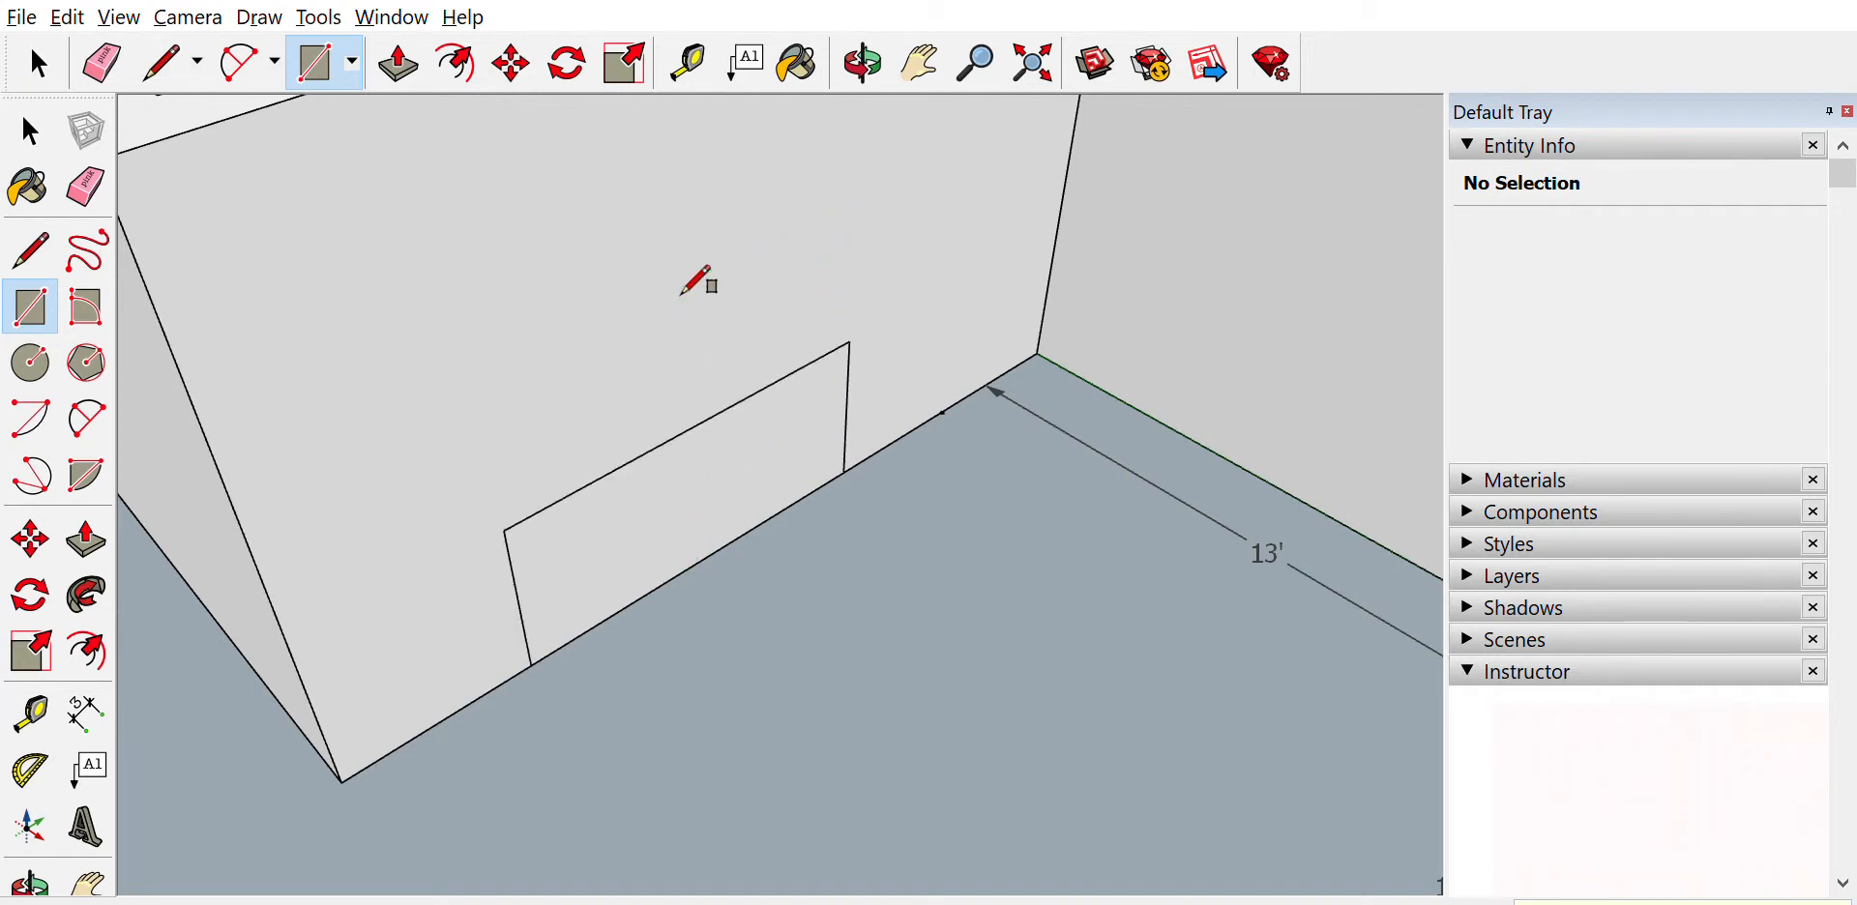
key(ctrl+z)
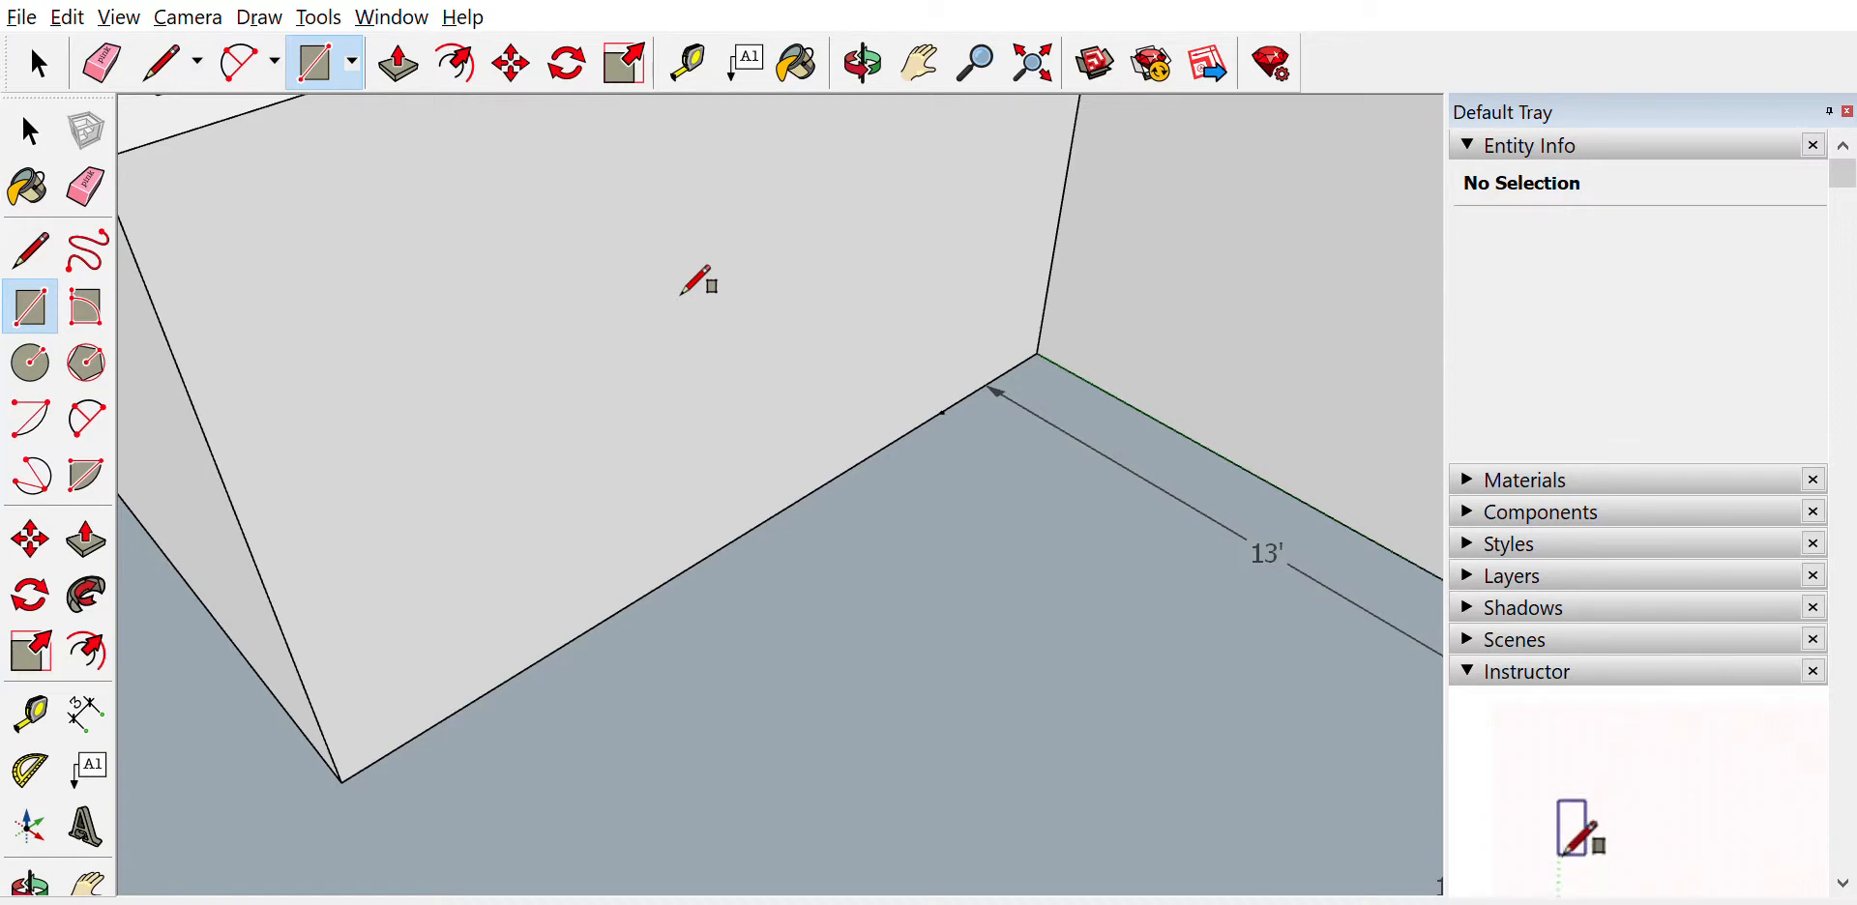
Draw an upright door rectangle on the origin-corner room's hall-side wall, starting from its base edge
click(625, 63)
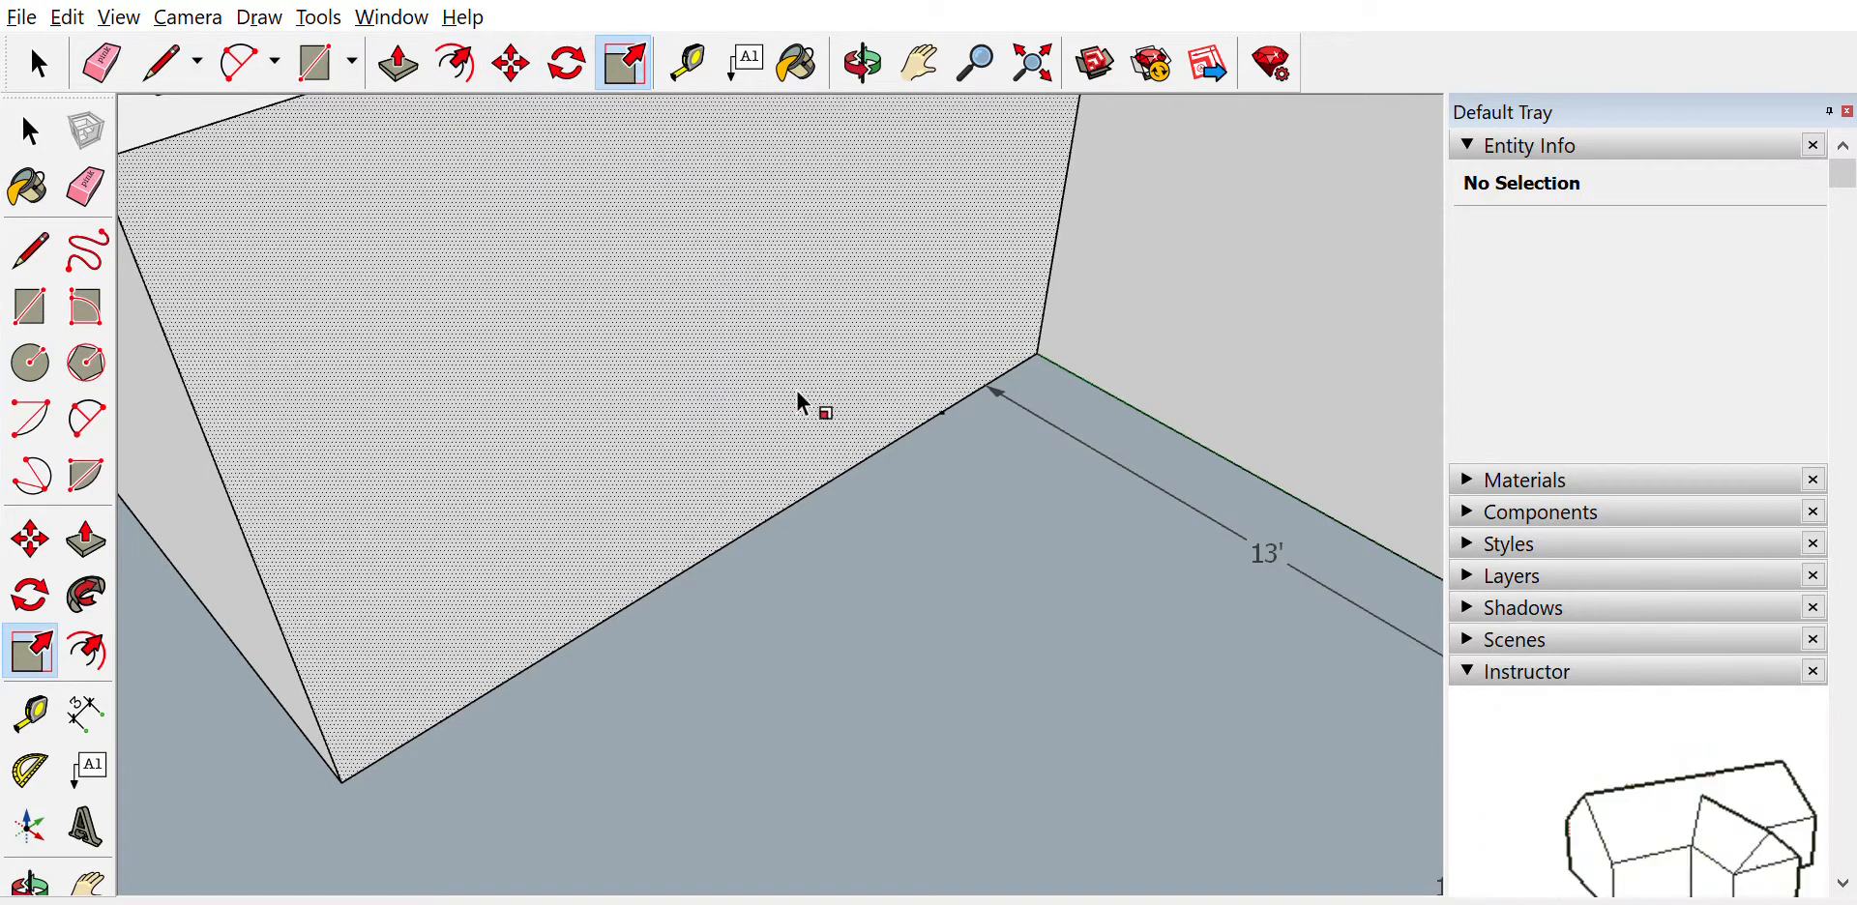
click(859, 445)
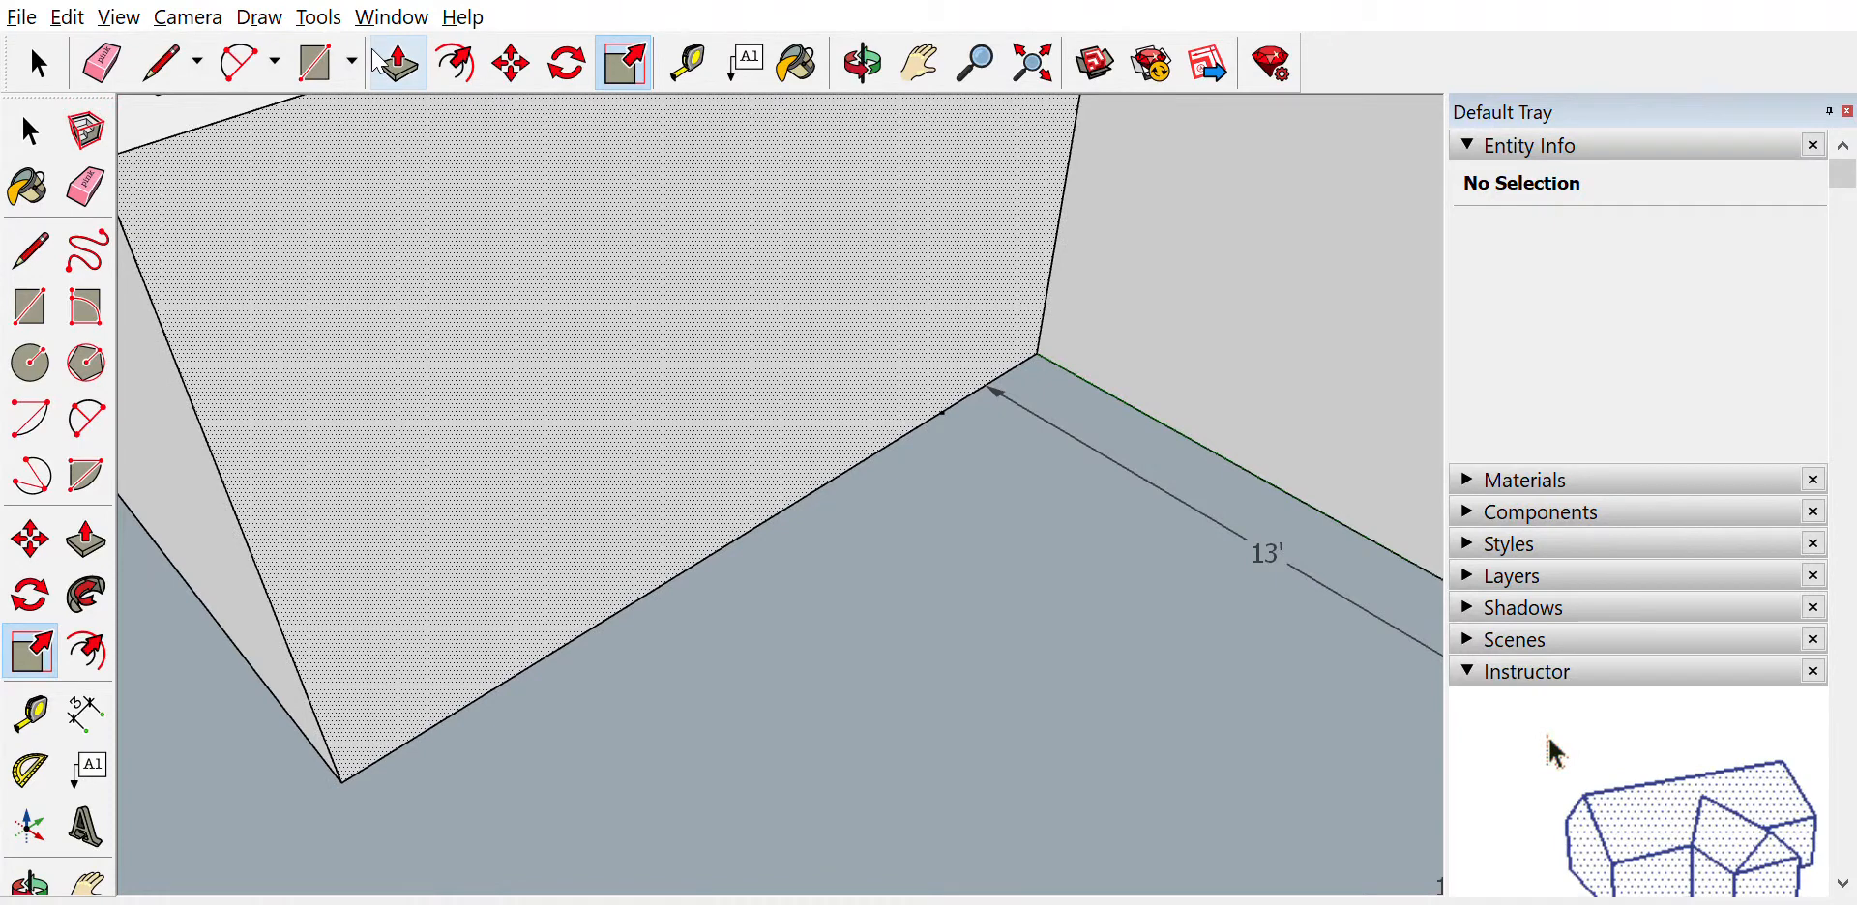
click(317, 64)
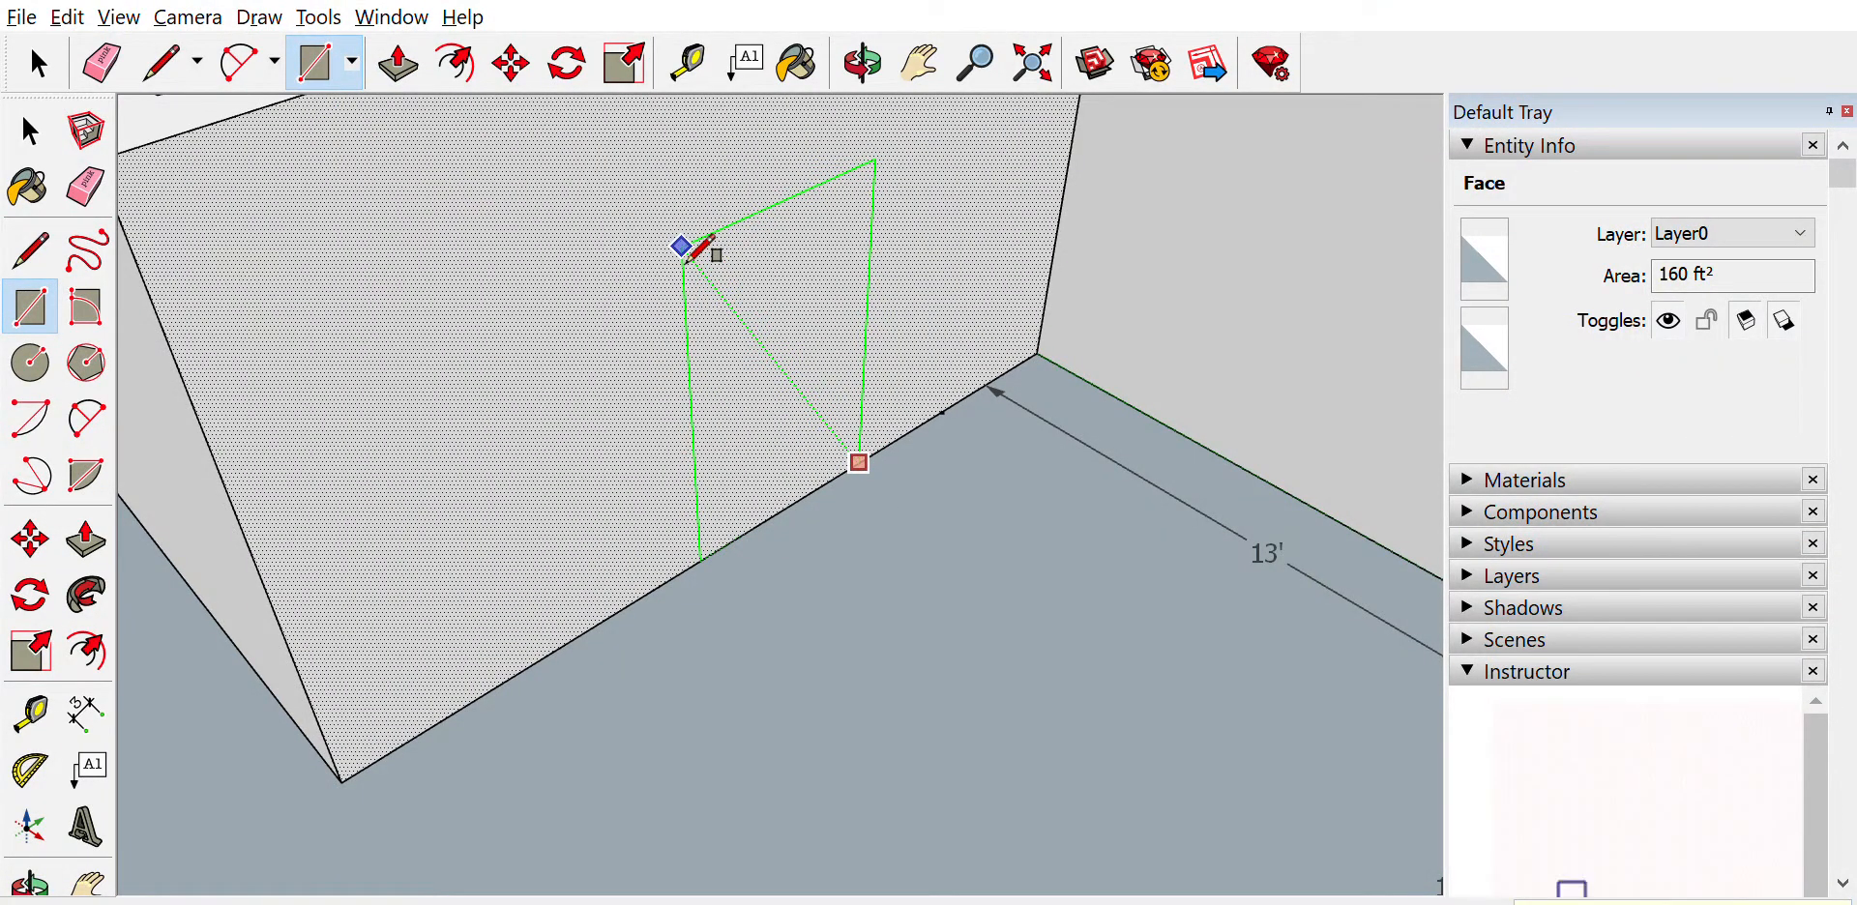
key(Return)
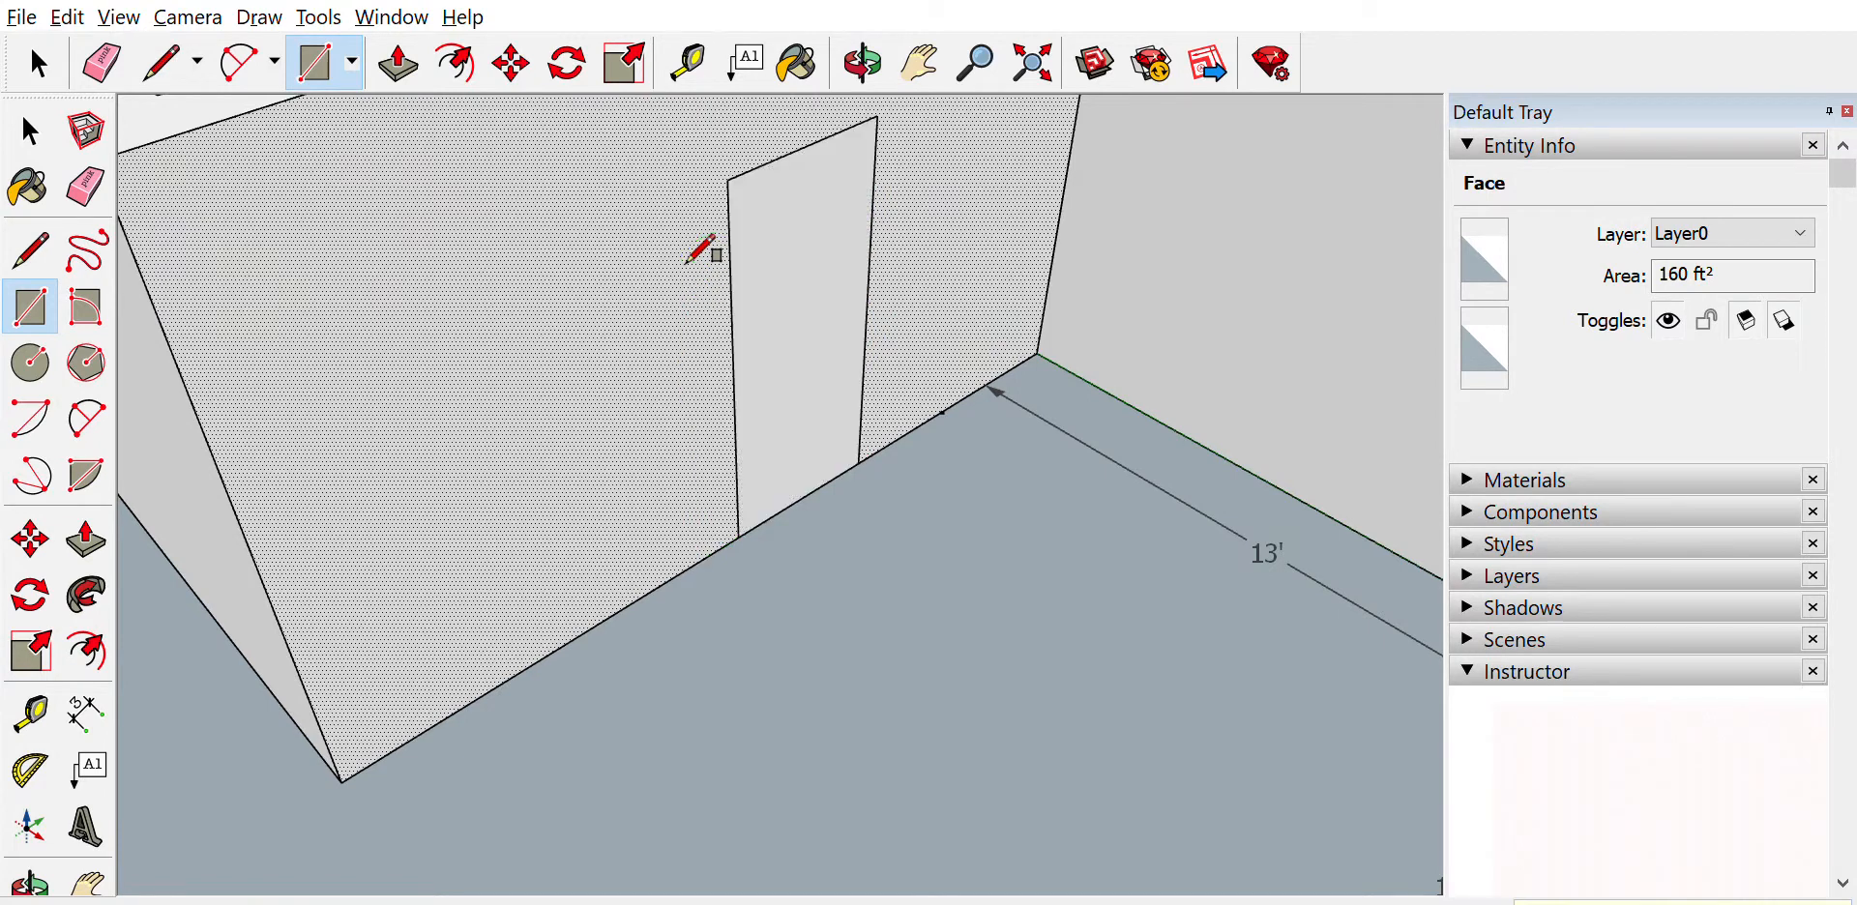
Push the door rectangle through the origin-corner room's wall to open a doorway between the room and the hall
click(399, 63)
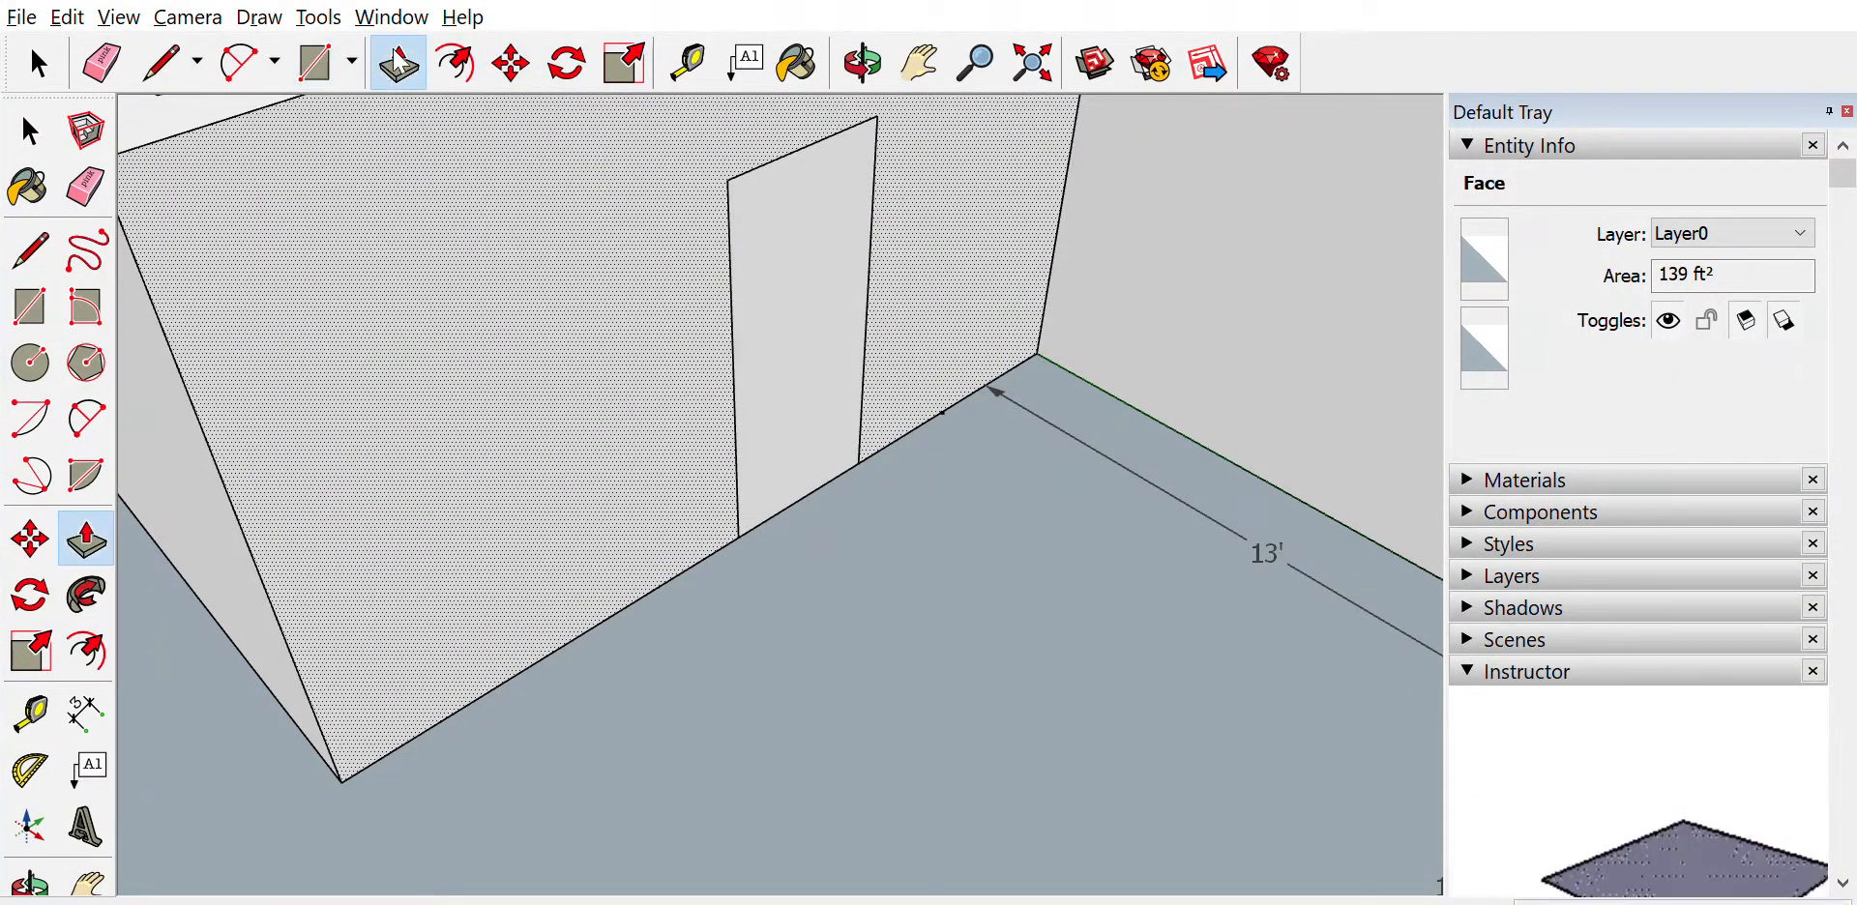
click(769, 317)
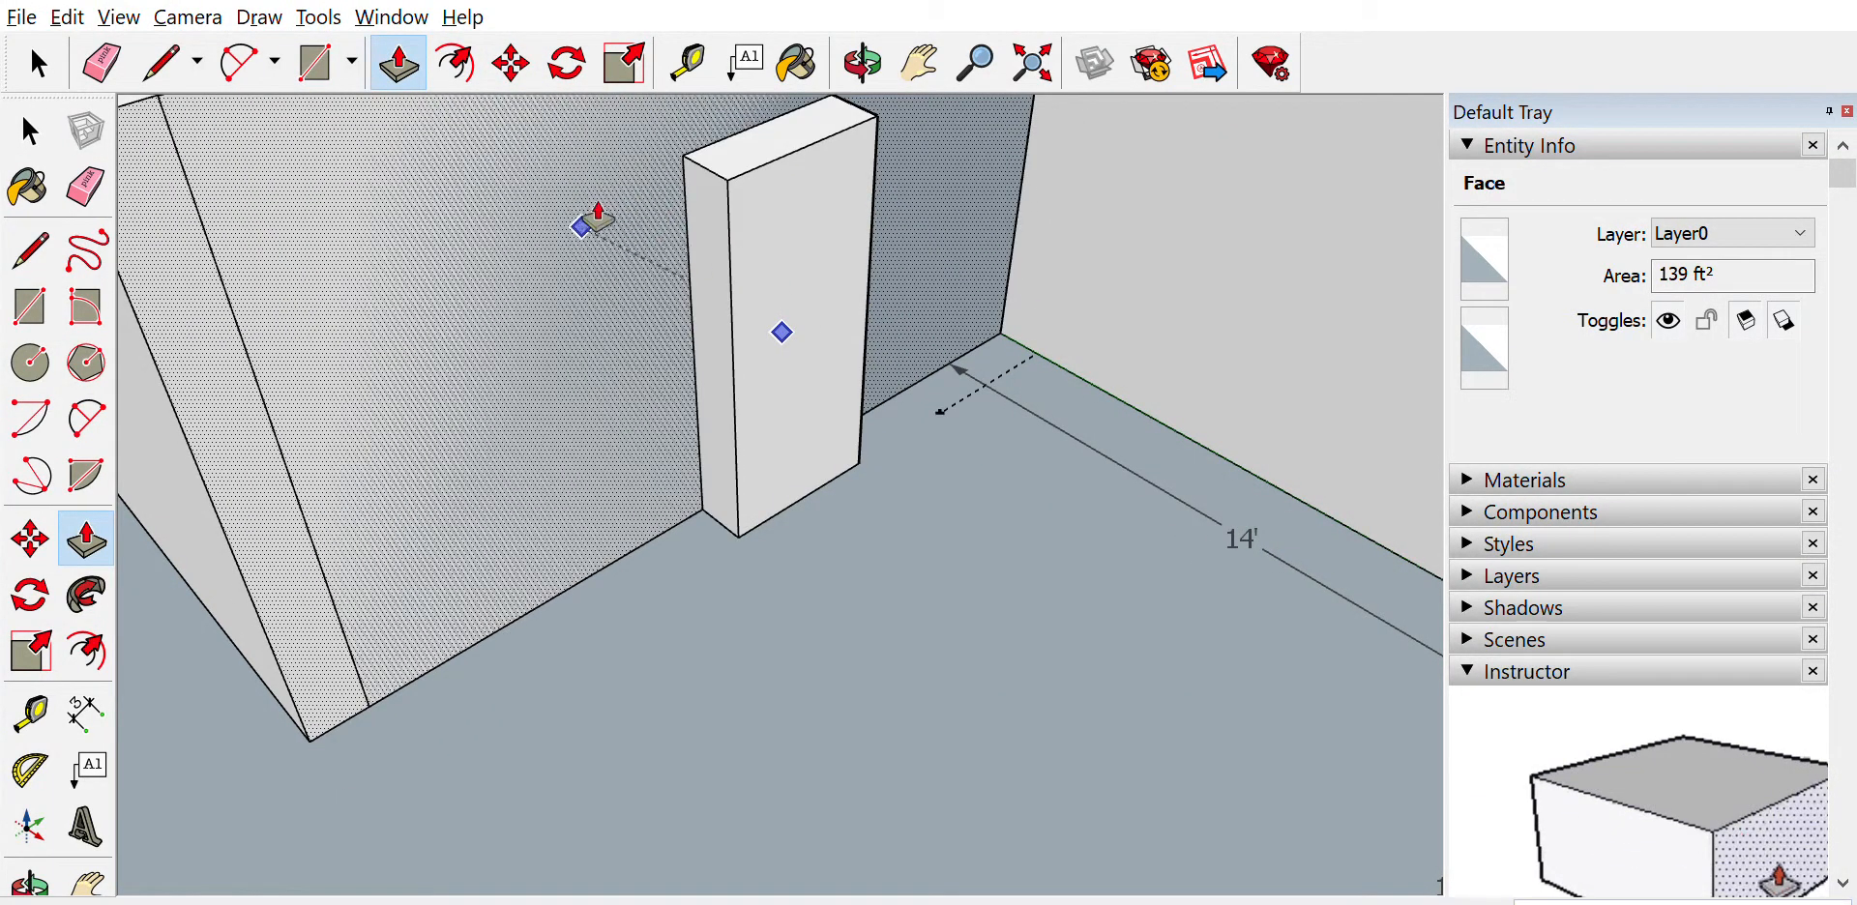
key(Escape)
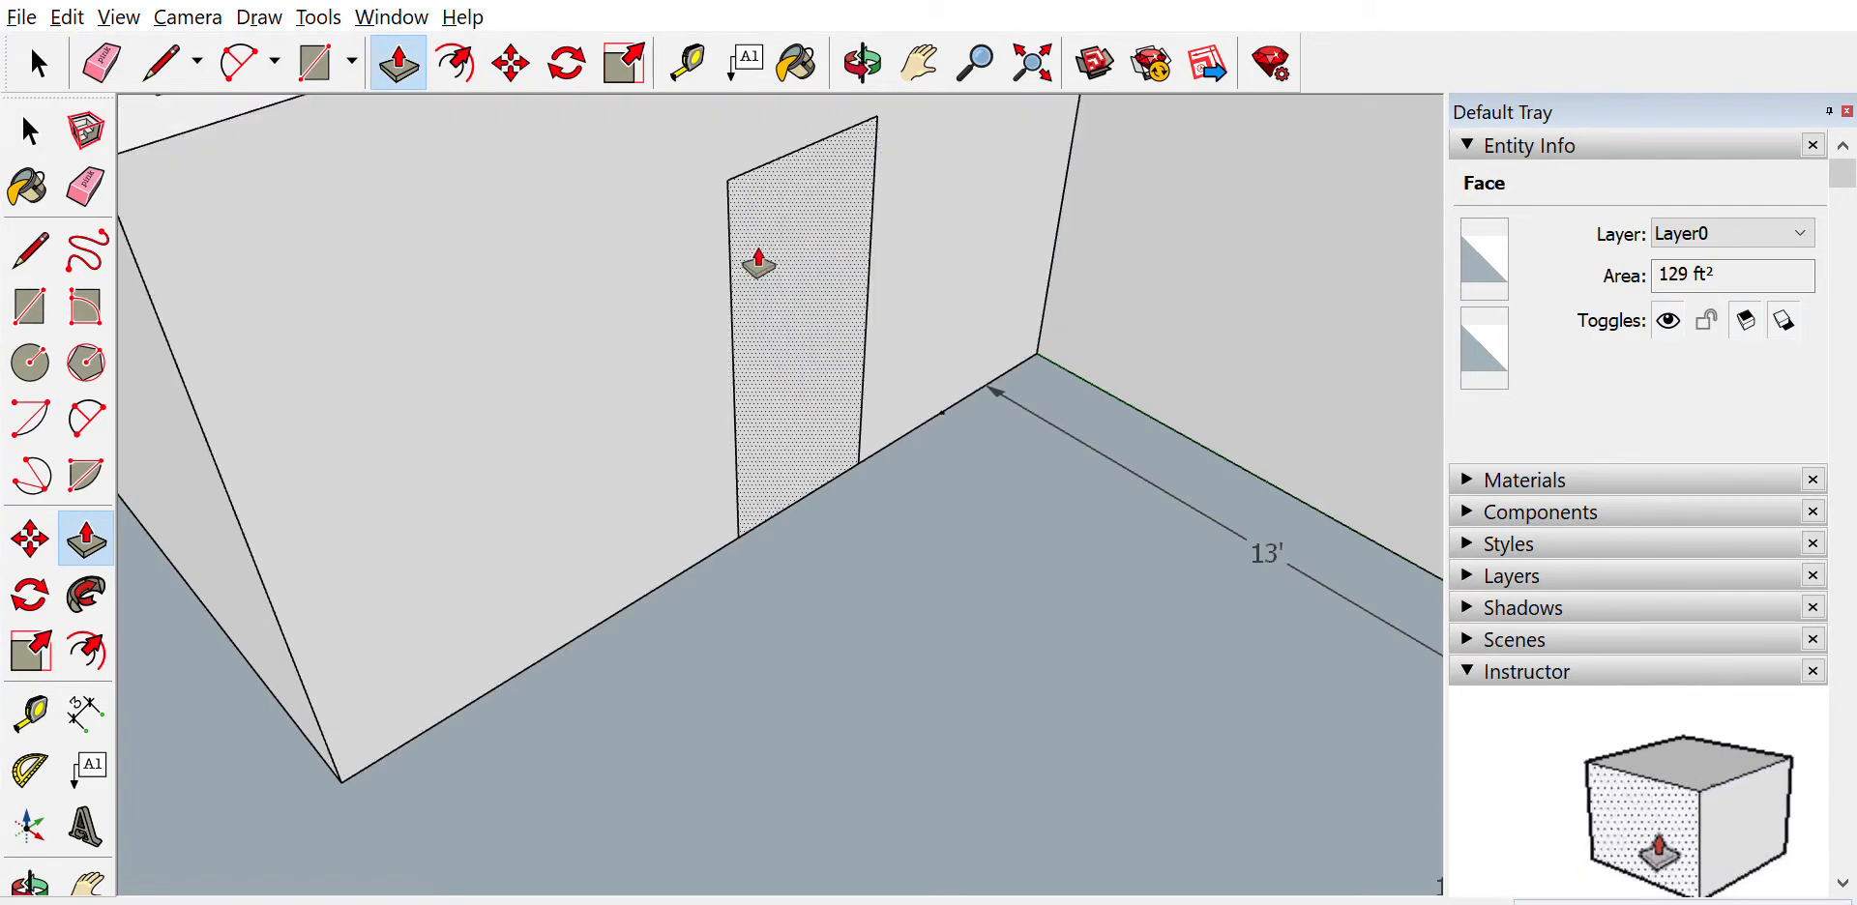
click(791, 326)
click(740, 286)
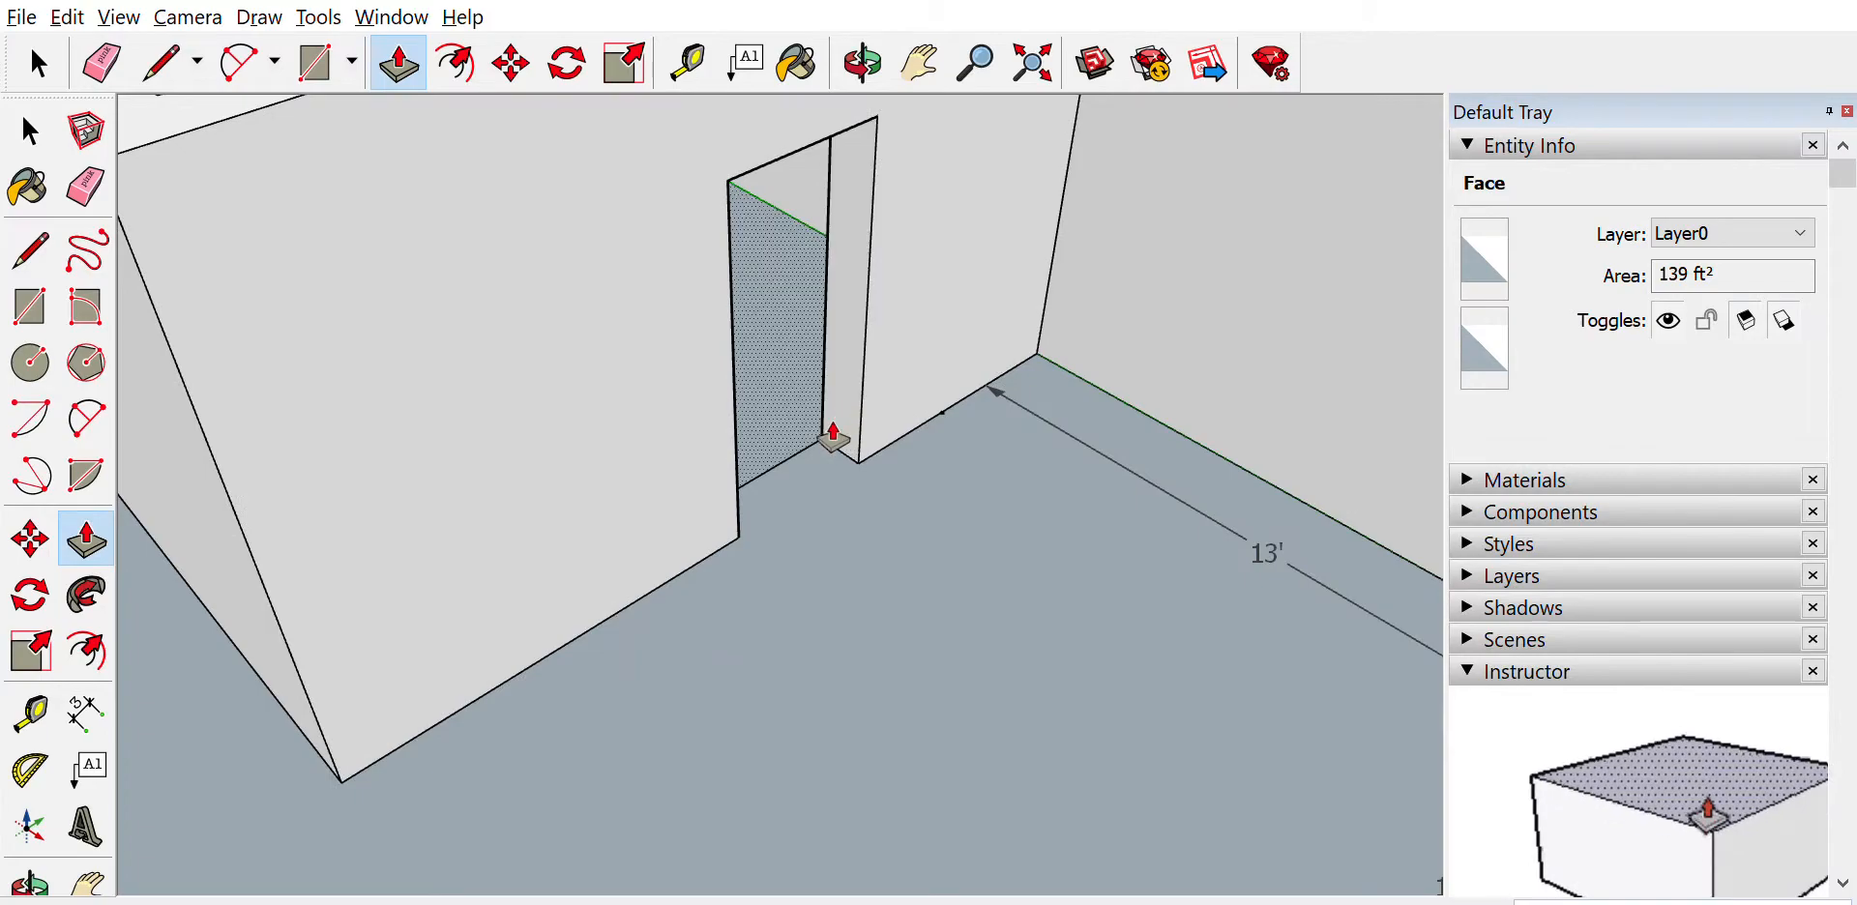
scroll(642, 397, down, 1)
middle_drag(410, 287, 1421, 299)
scroll(637, 590, down, 6)
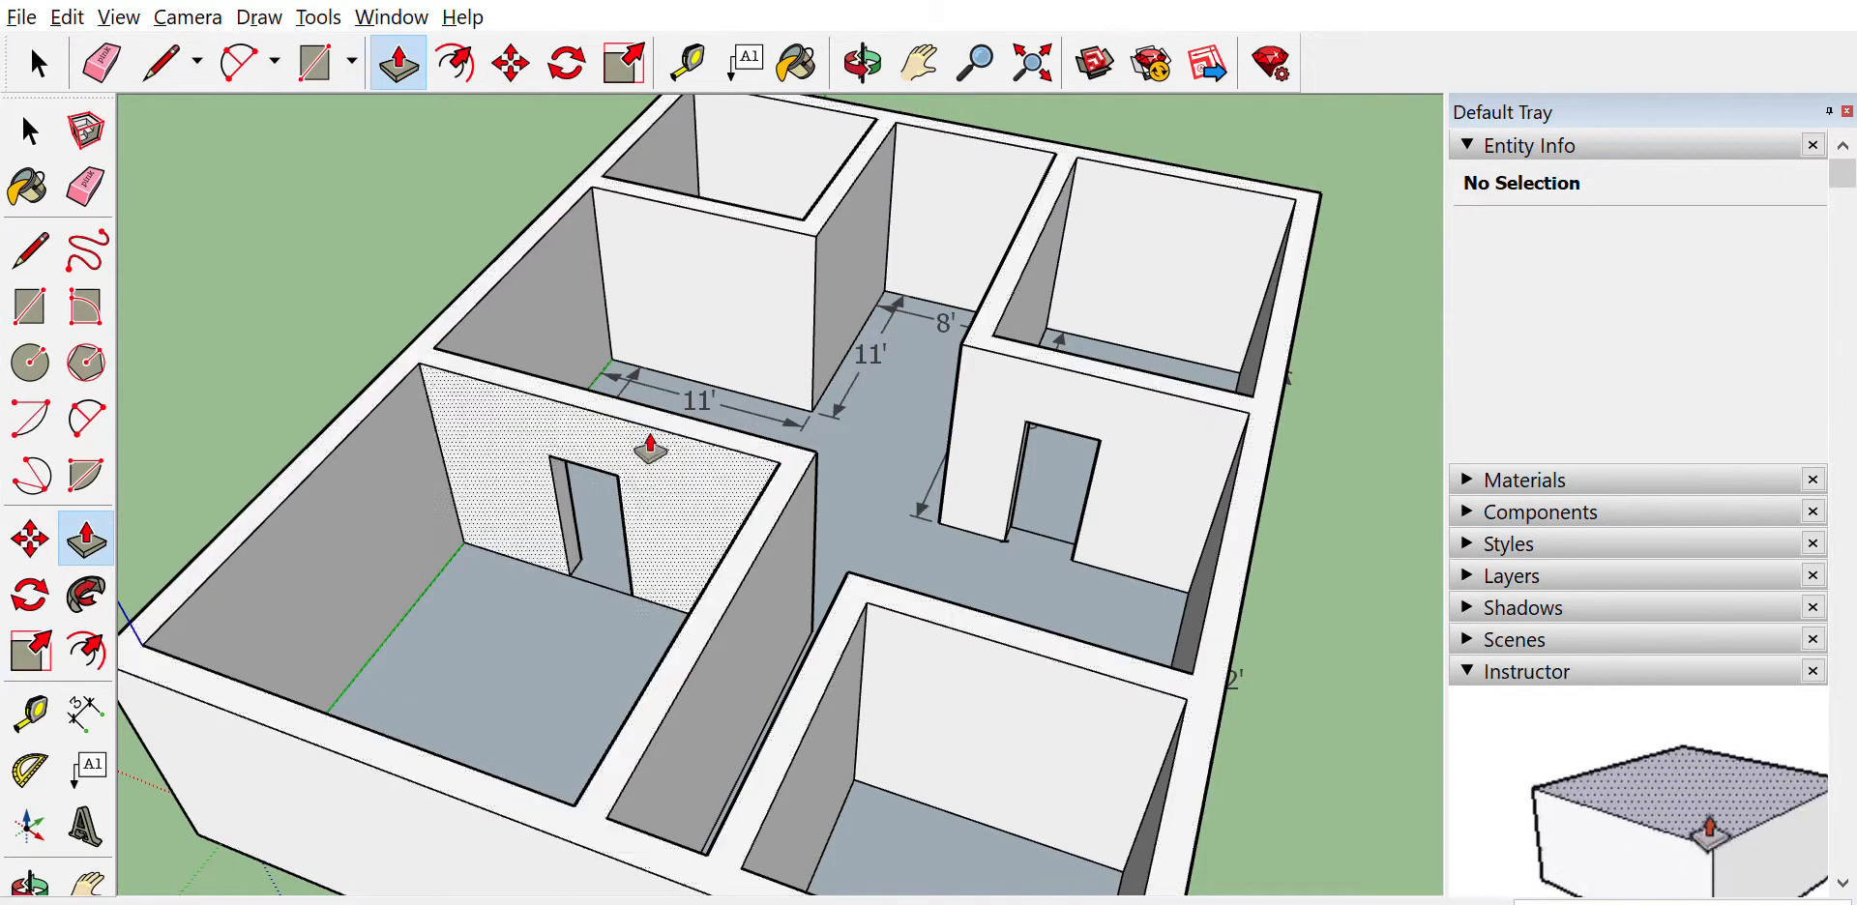
Paint the floor of the origin-corner room with the wood flooring material
click(39, 54)
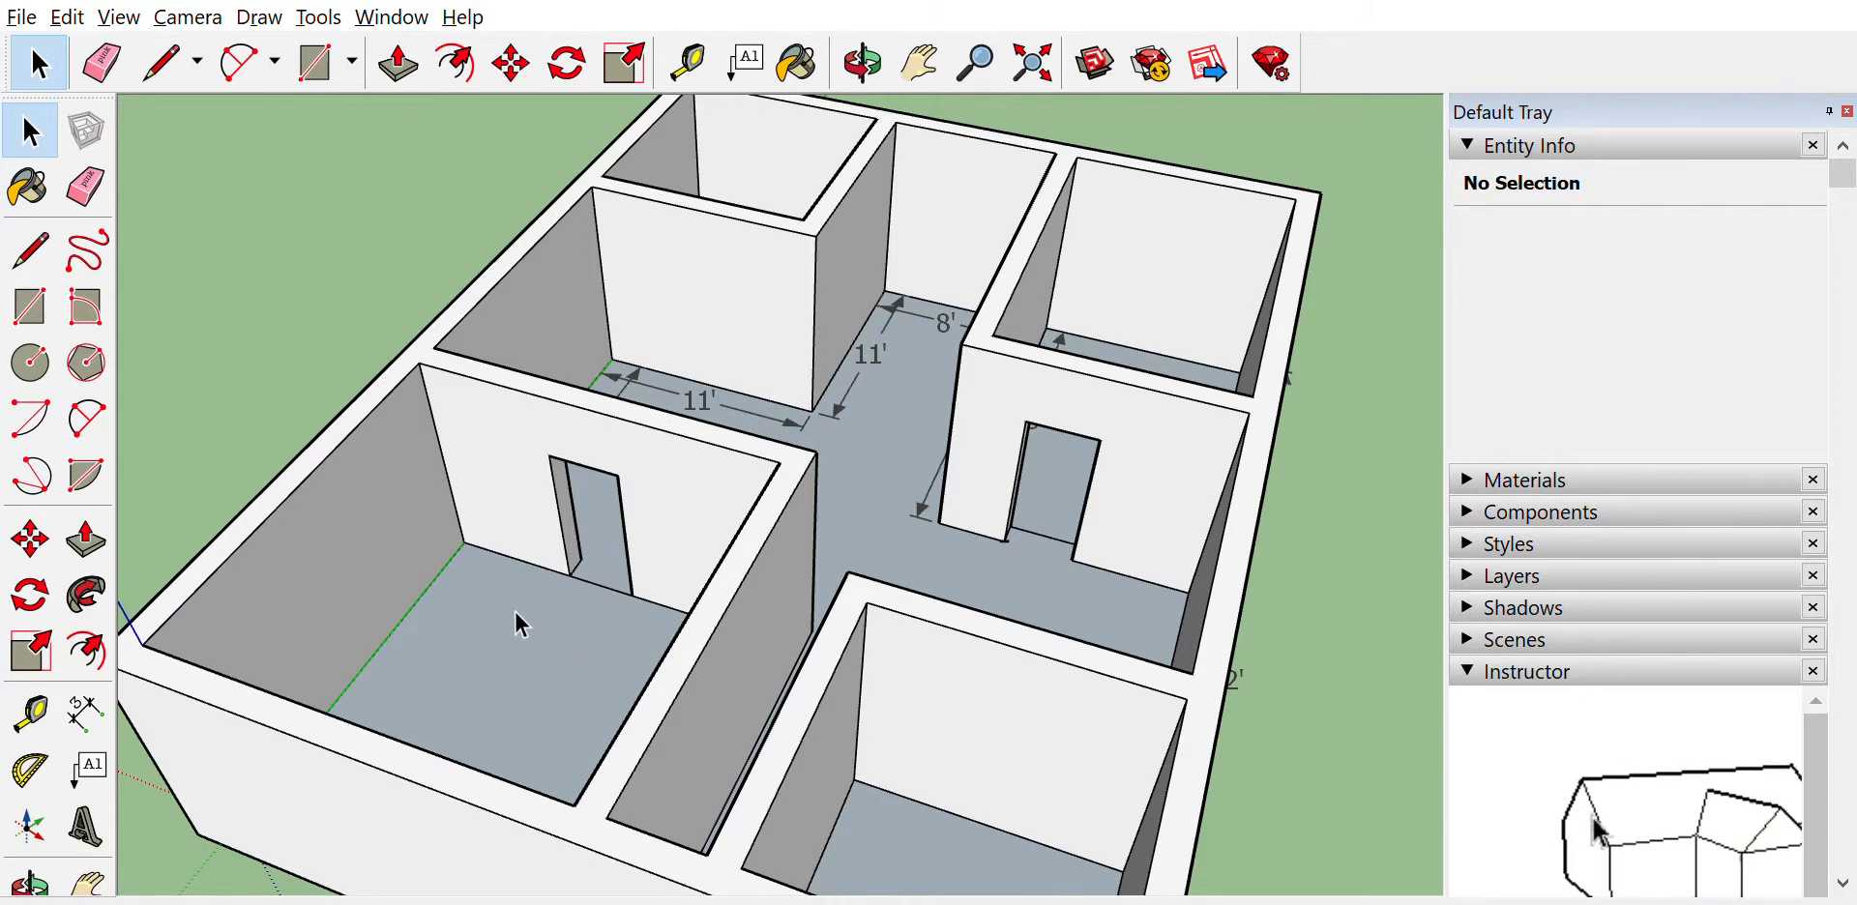
click(798, 60)
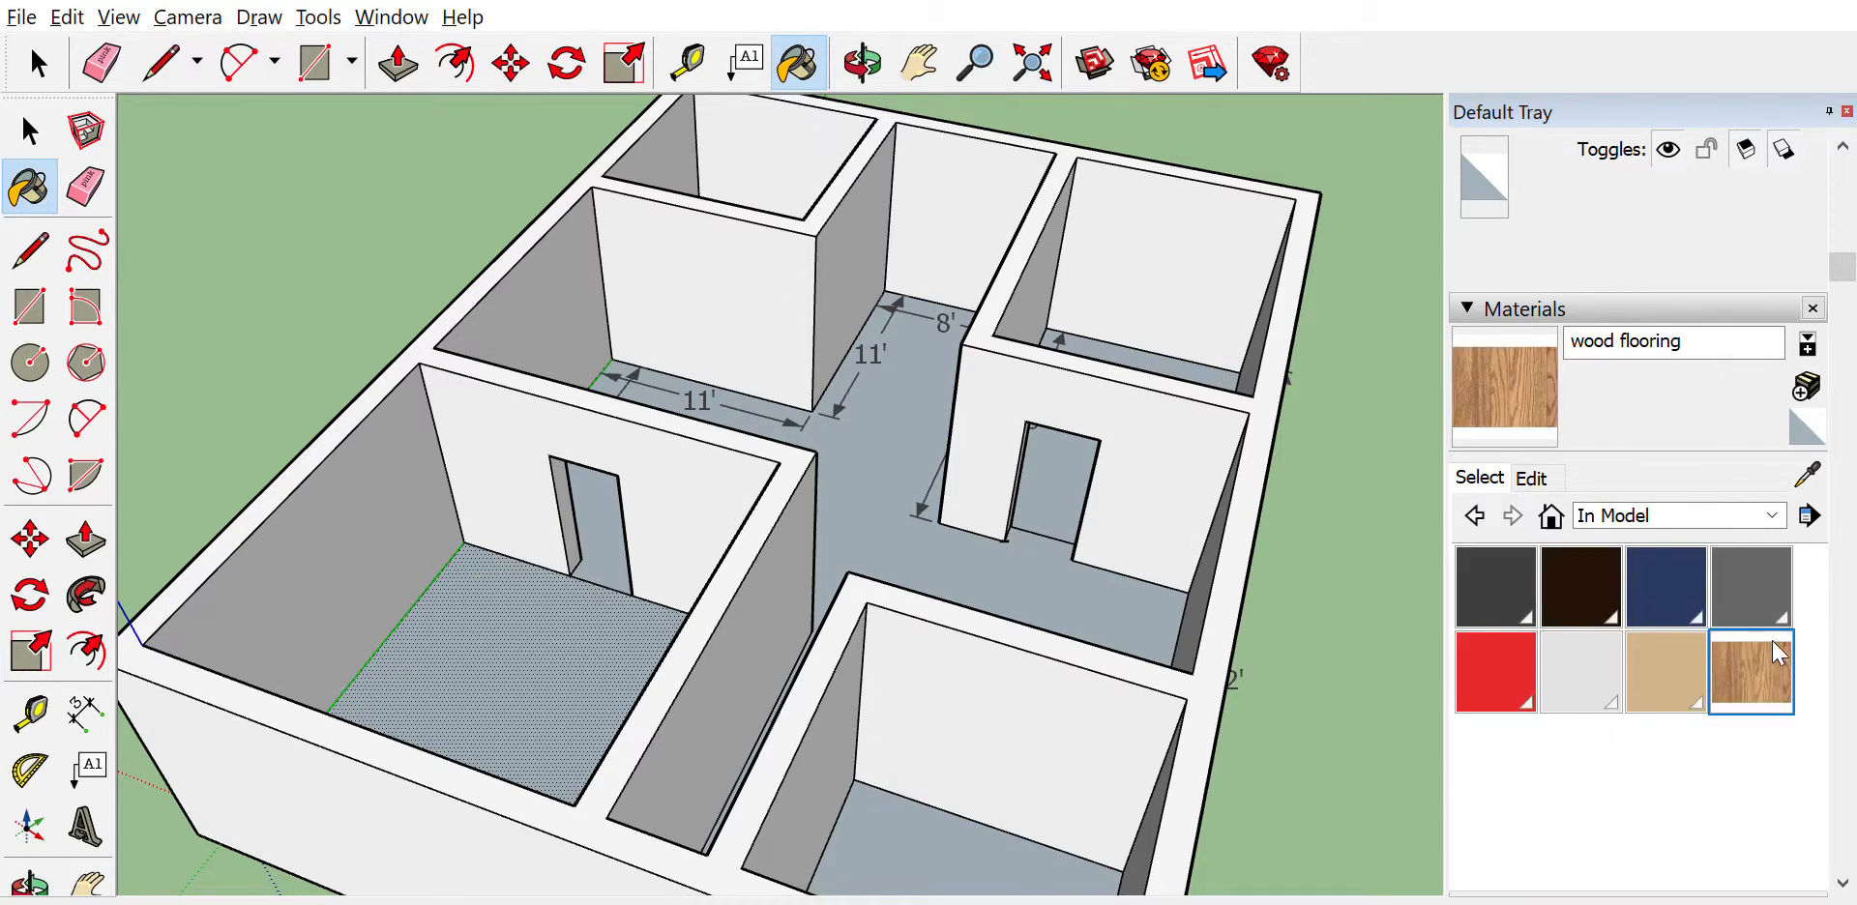
click(534, 666)
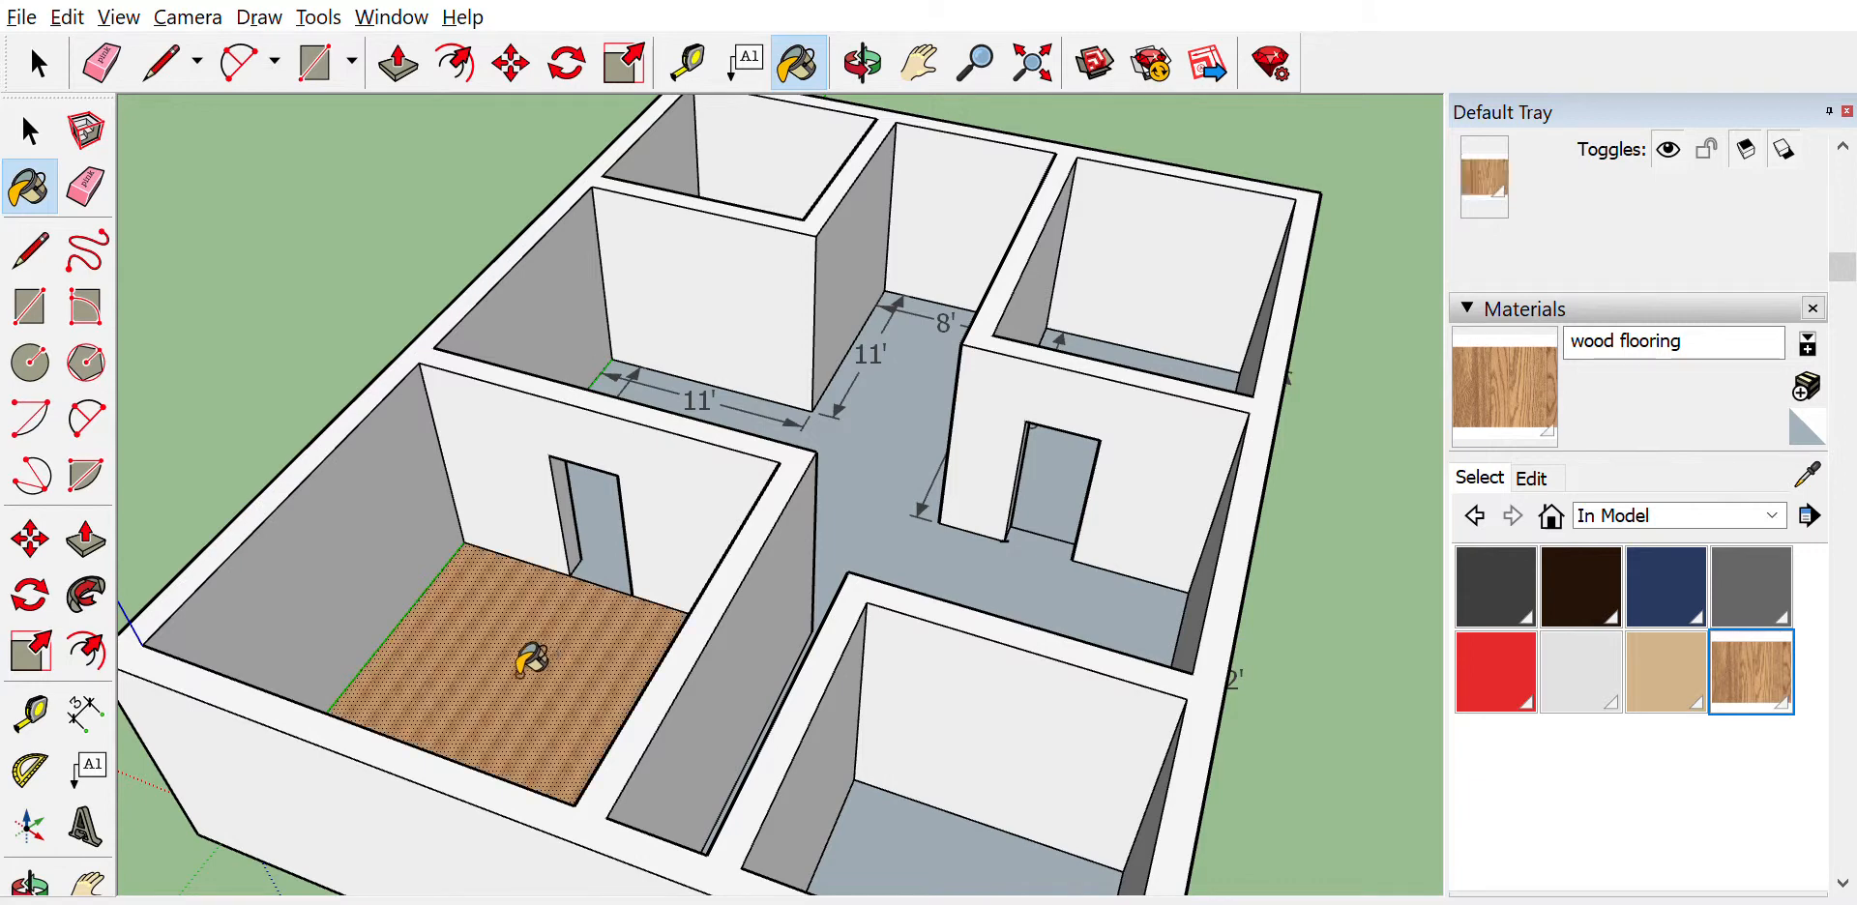
scroll(452, 706, up, 3)
scroll(663, 735, up, 5)
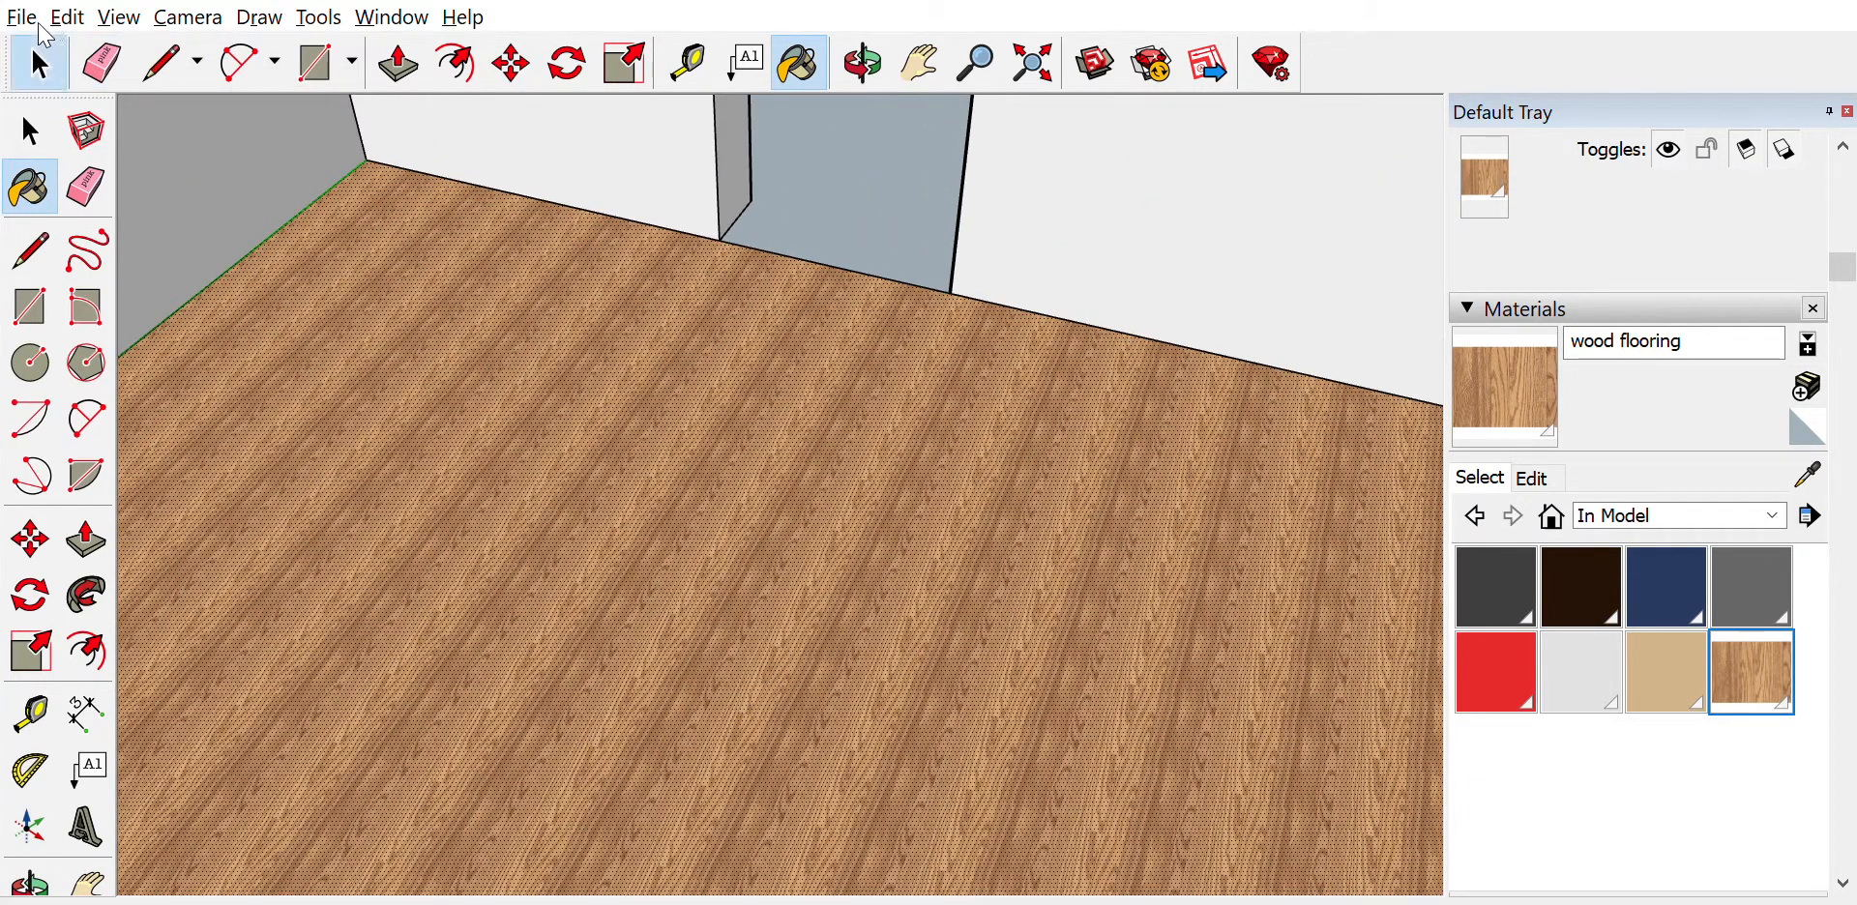
click(37, 60)
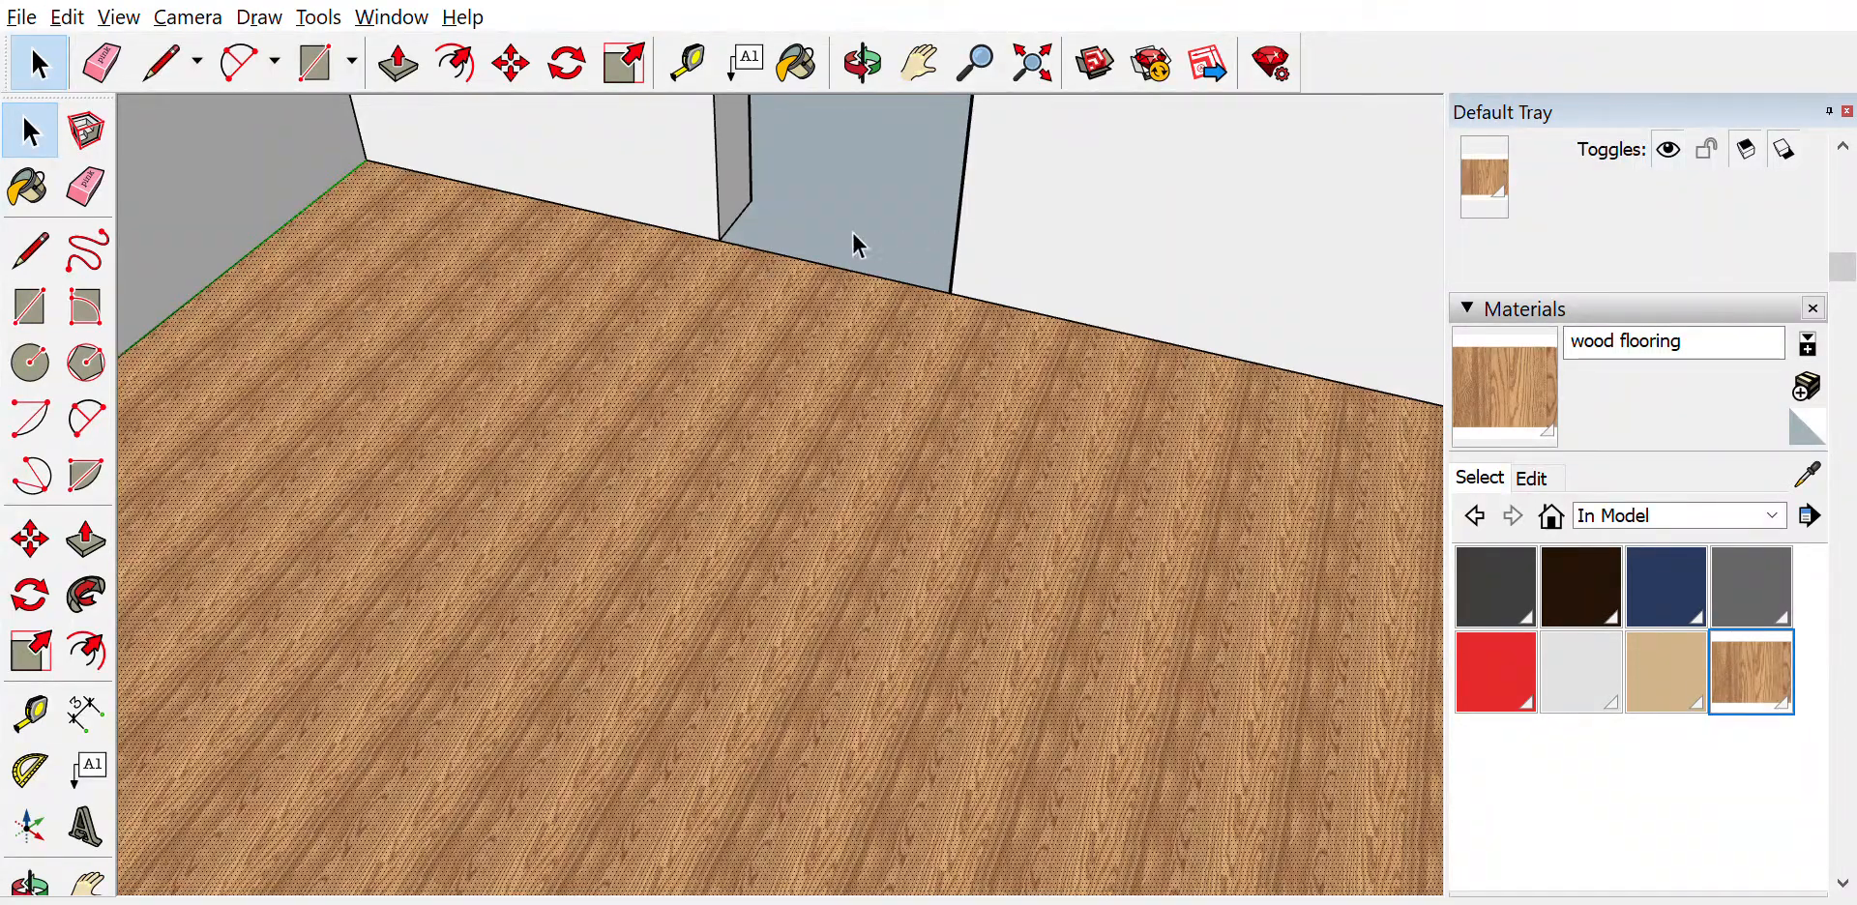
scroll(843, 230, down, 1)
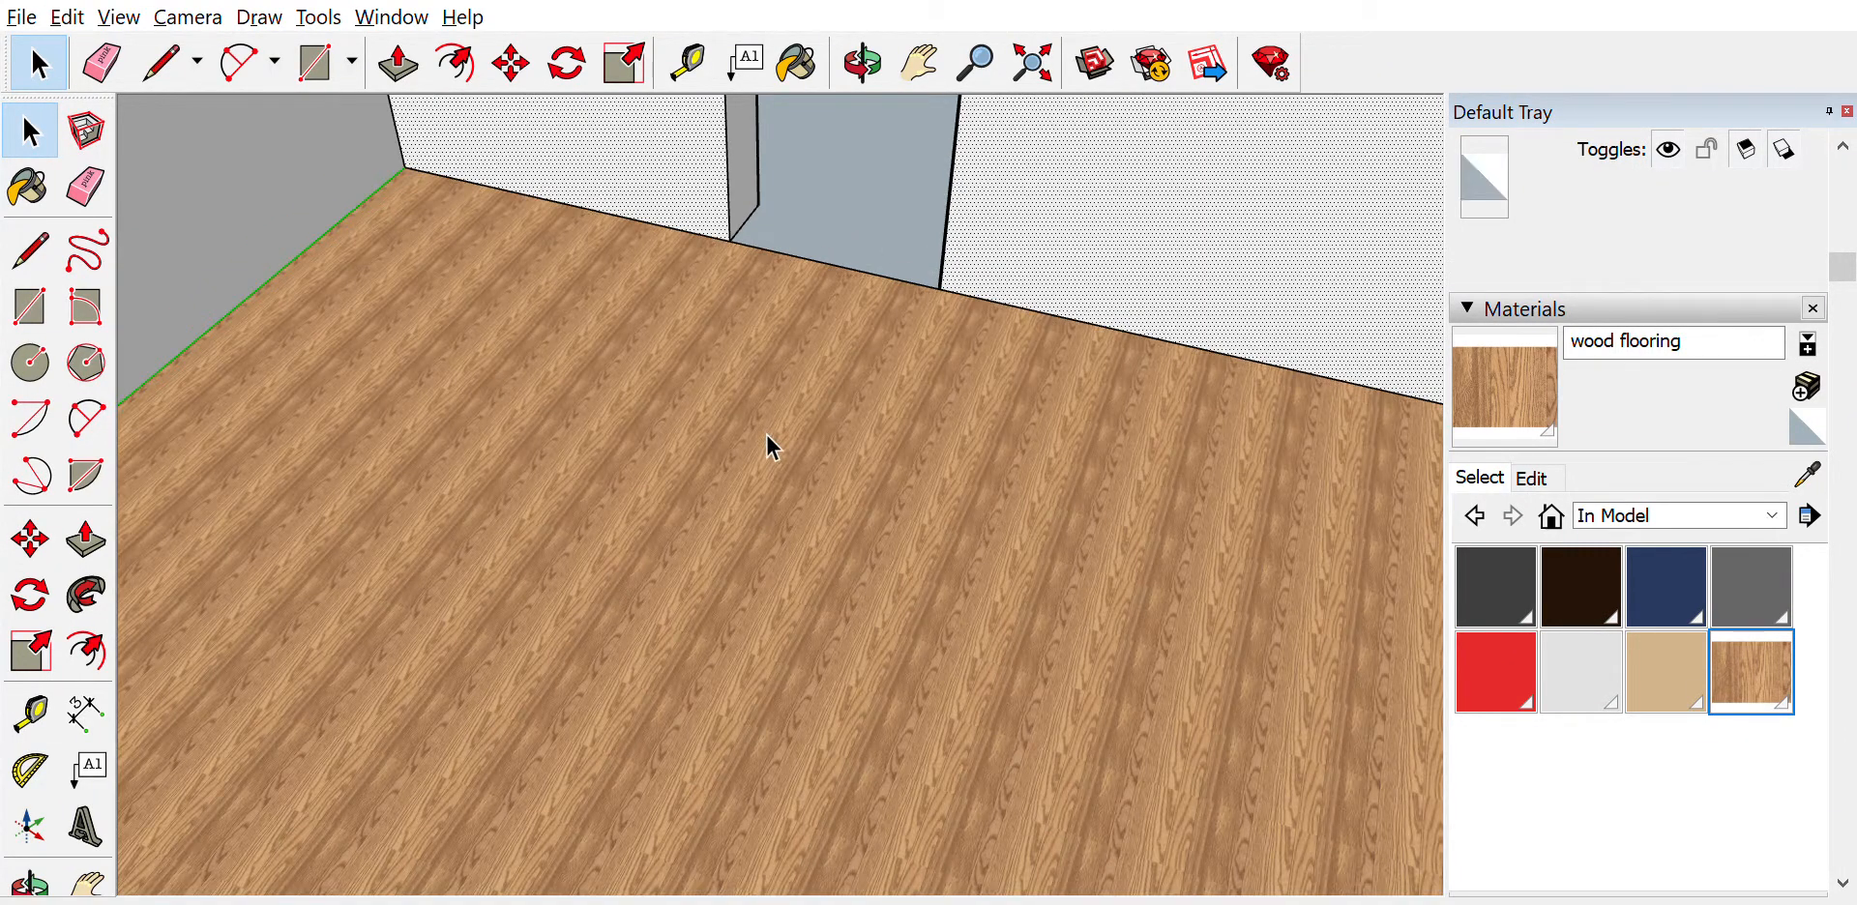
scroll(801, 379, down, 2)
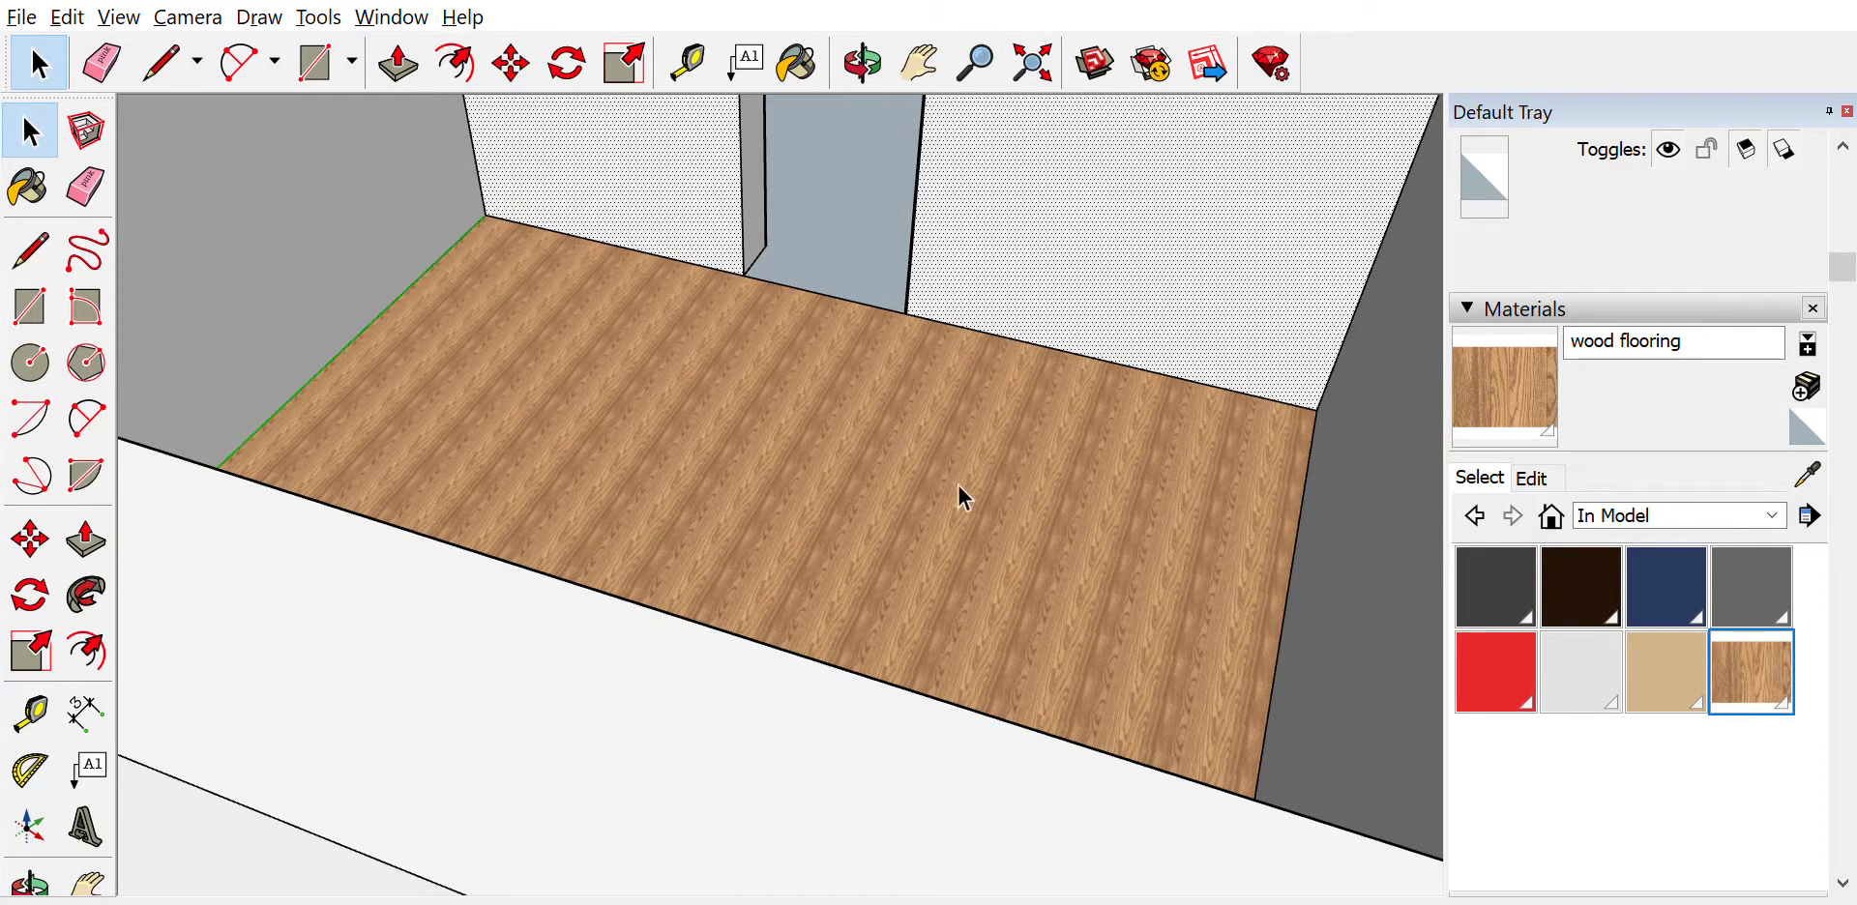
Inspect the origin-corner room's wood floor up close, and view the whole house with its rooms and doorways from several angles
scroll(850, 490, up, 1)
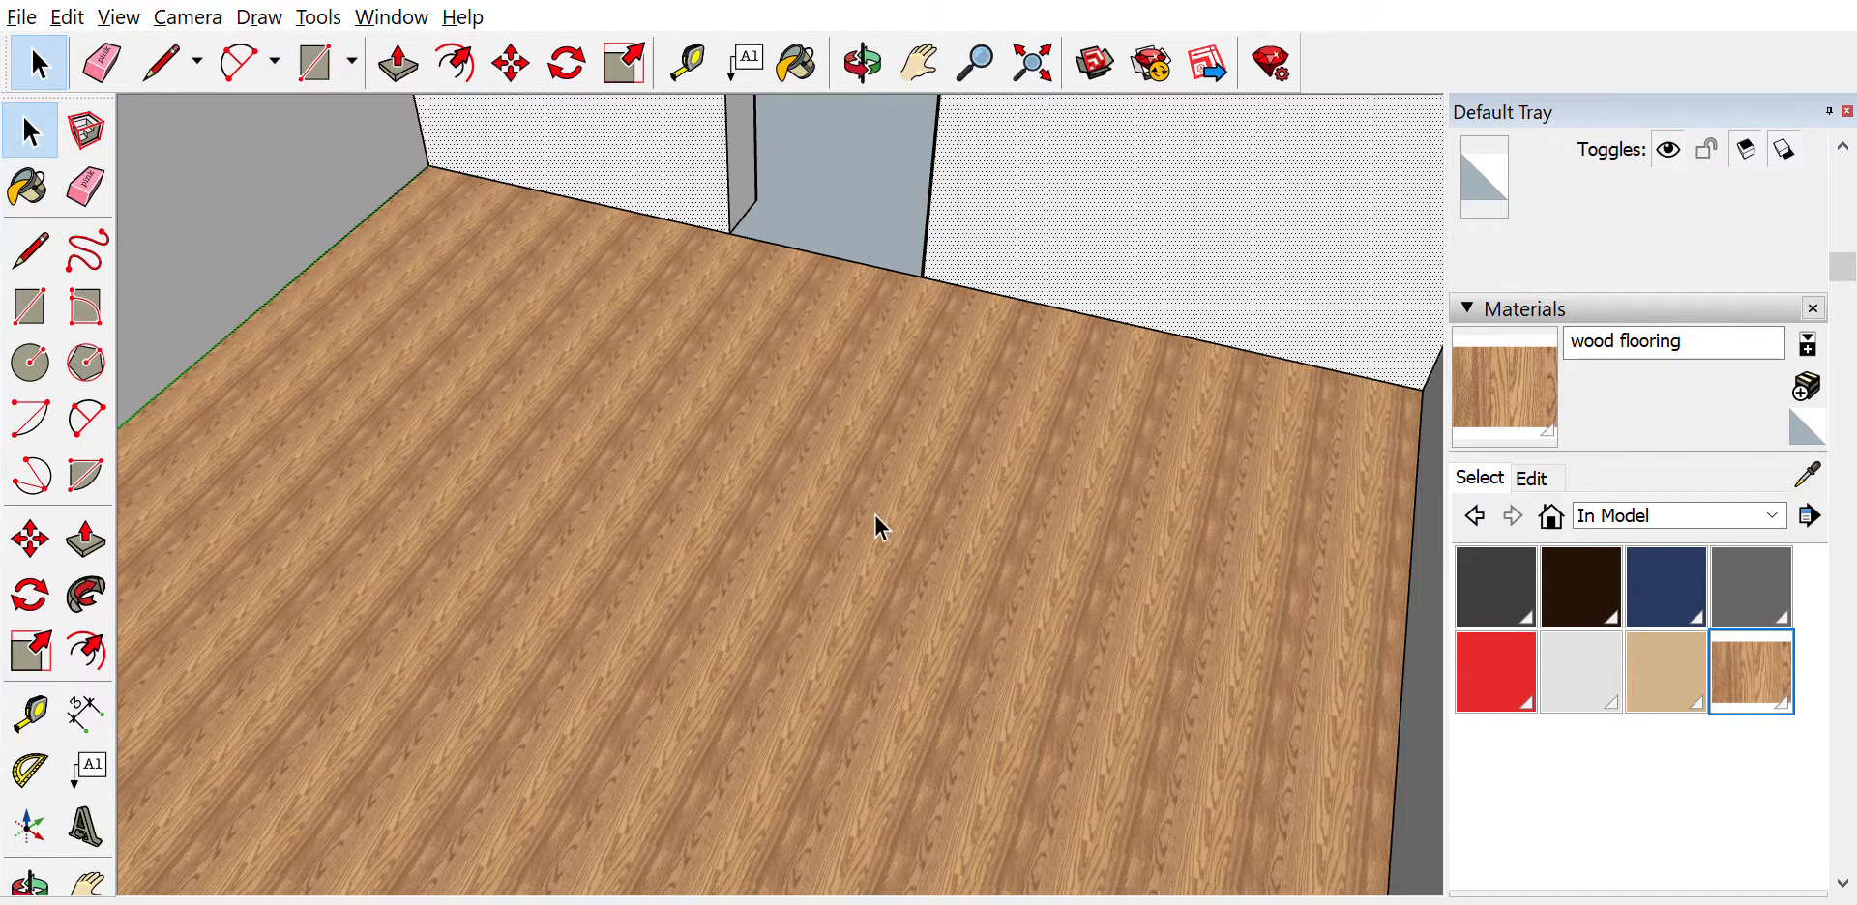
scroll(779, 469, down, 2)
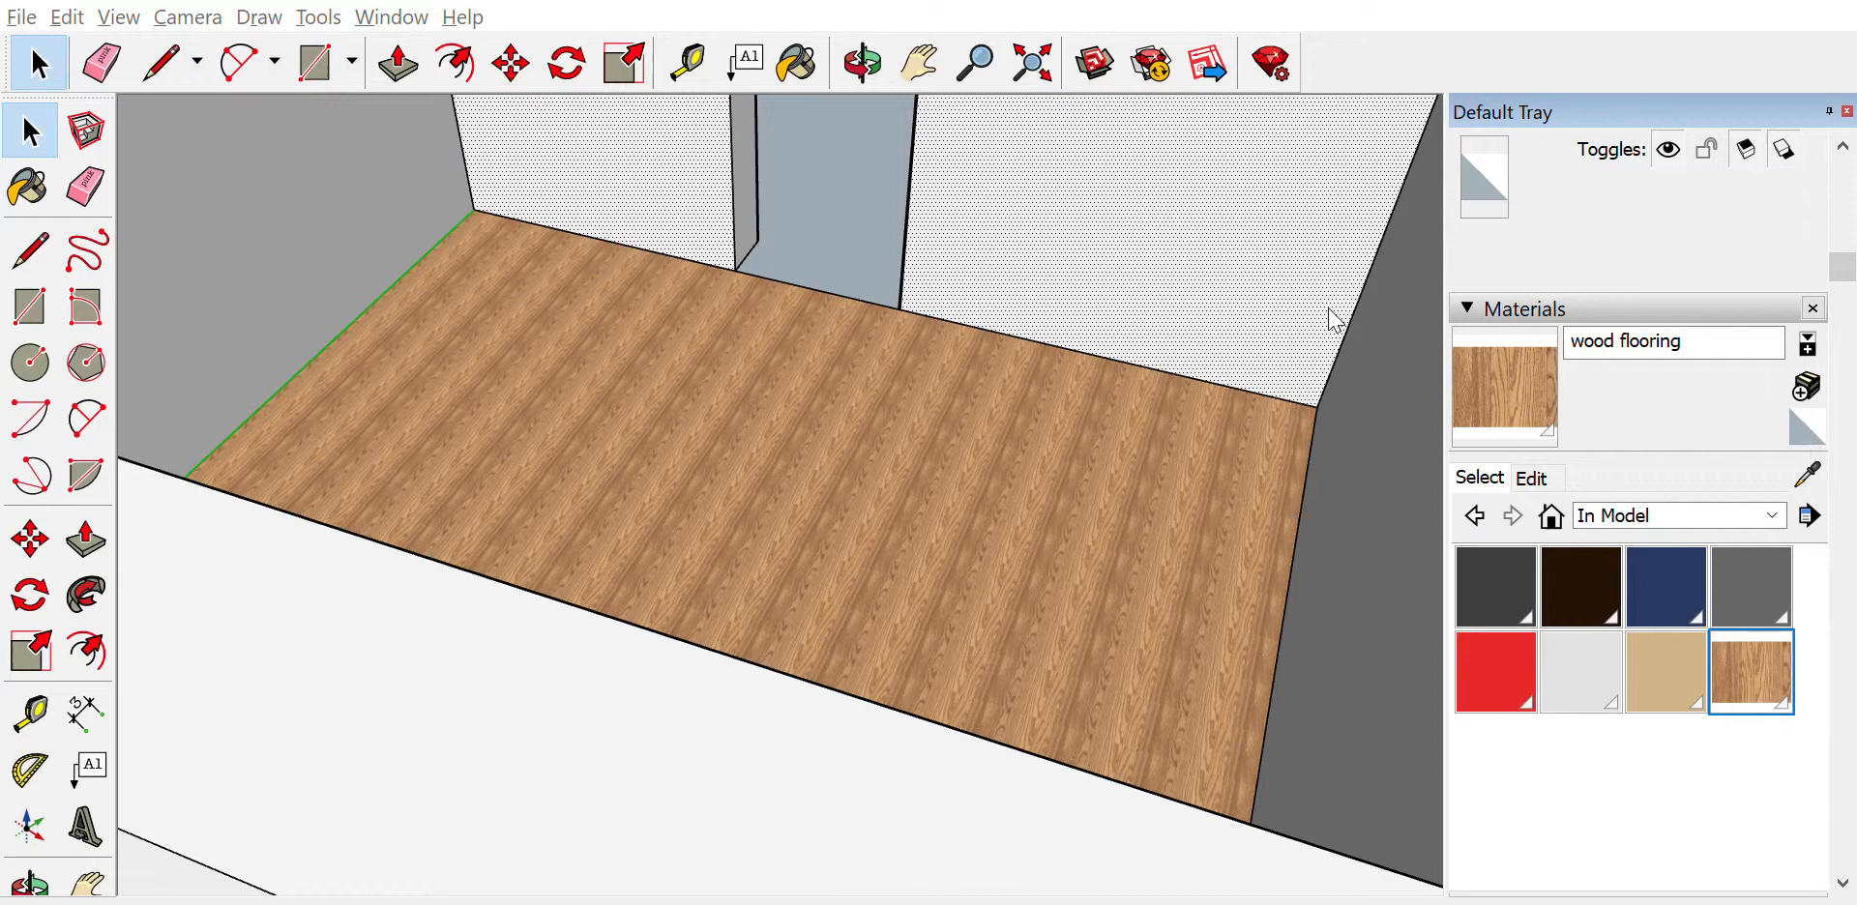
scroll(1182, 280, up, 3)
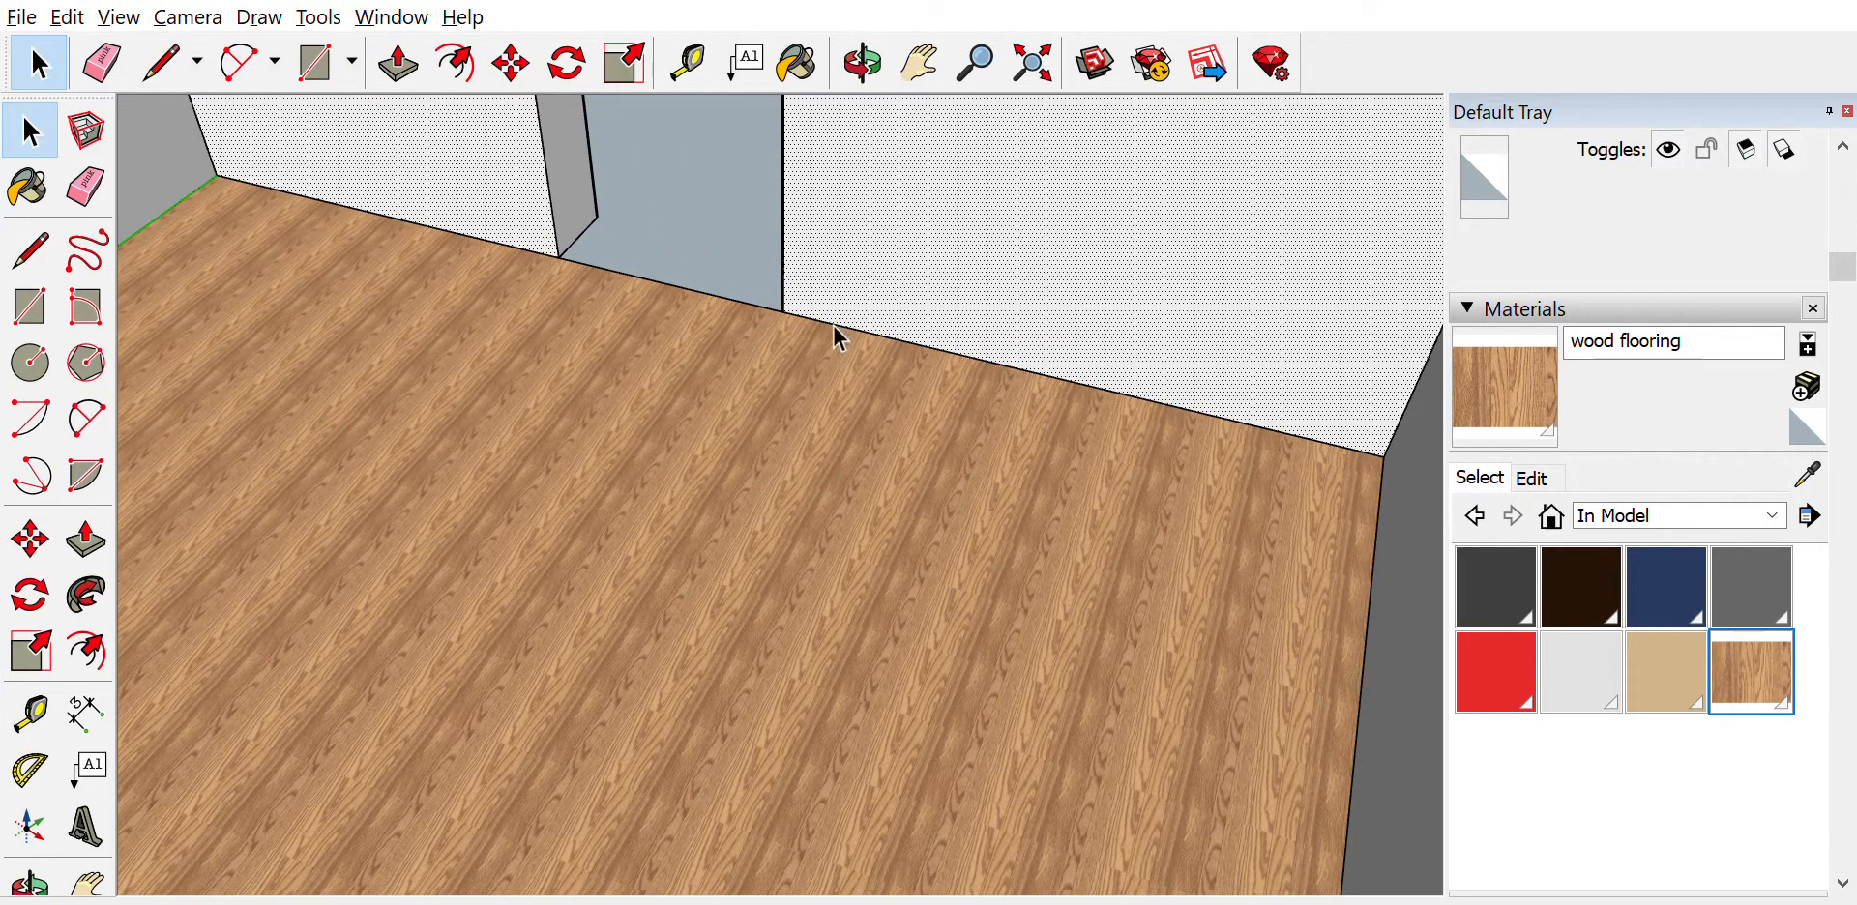
scroll(837, 335, down, 5)
scroll(890, 339, down, 2)
click(861, 63)
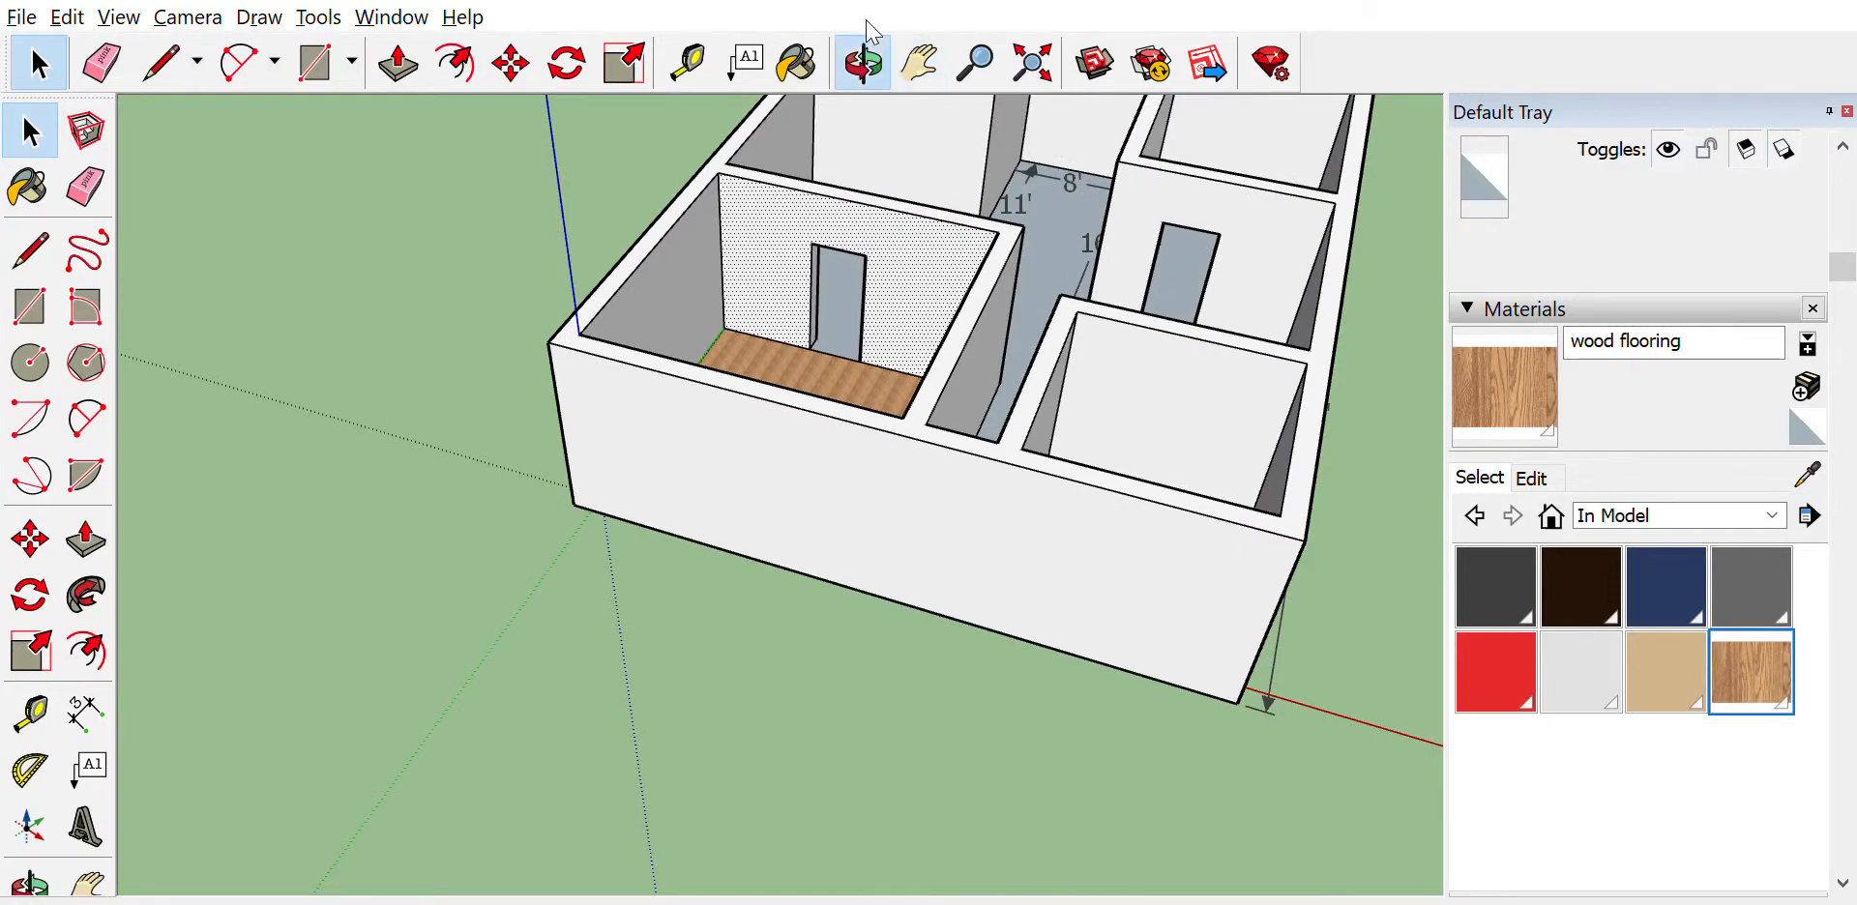
drag(1152, 183, 1030, 314)
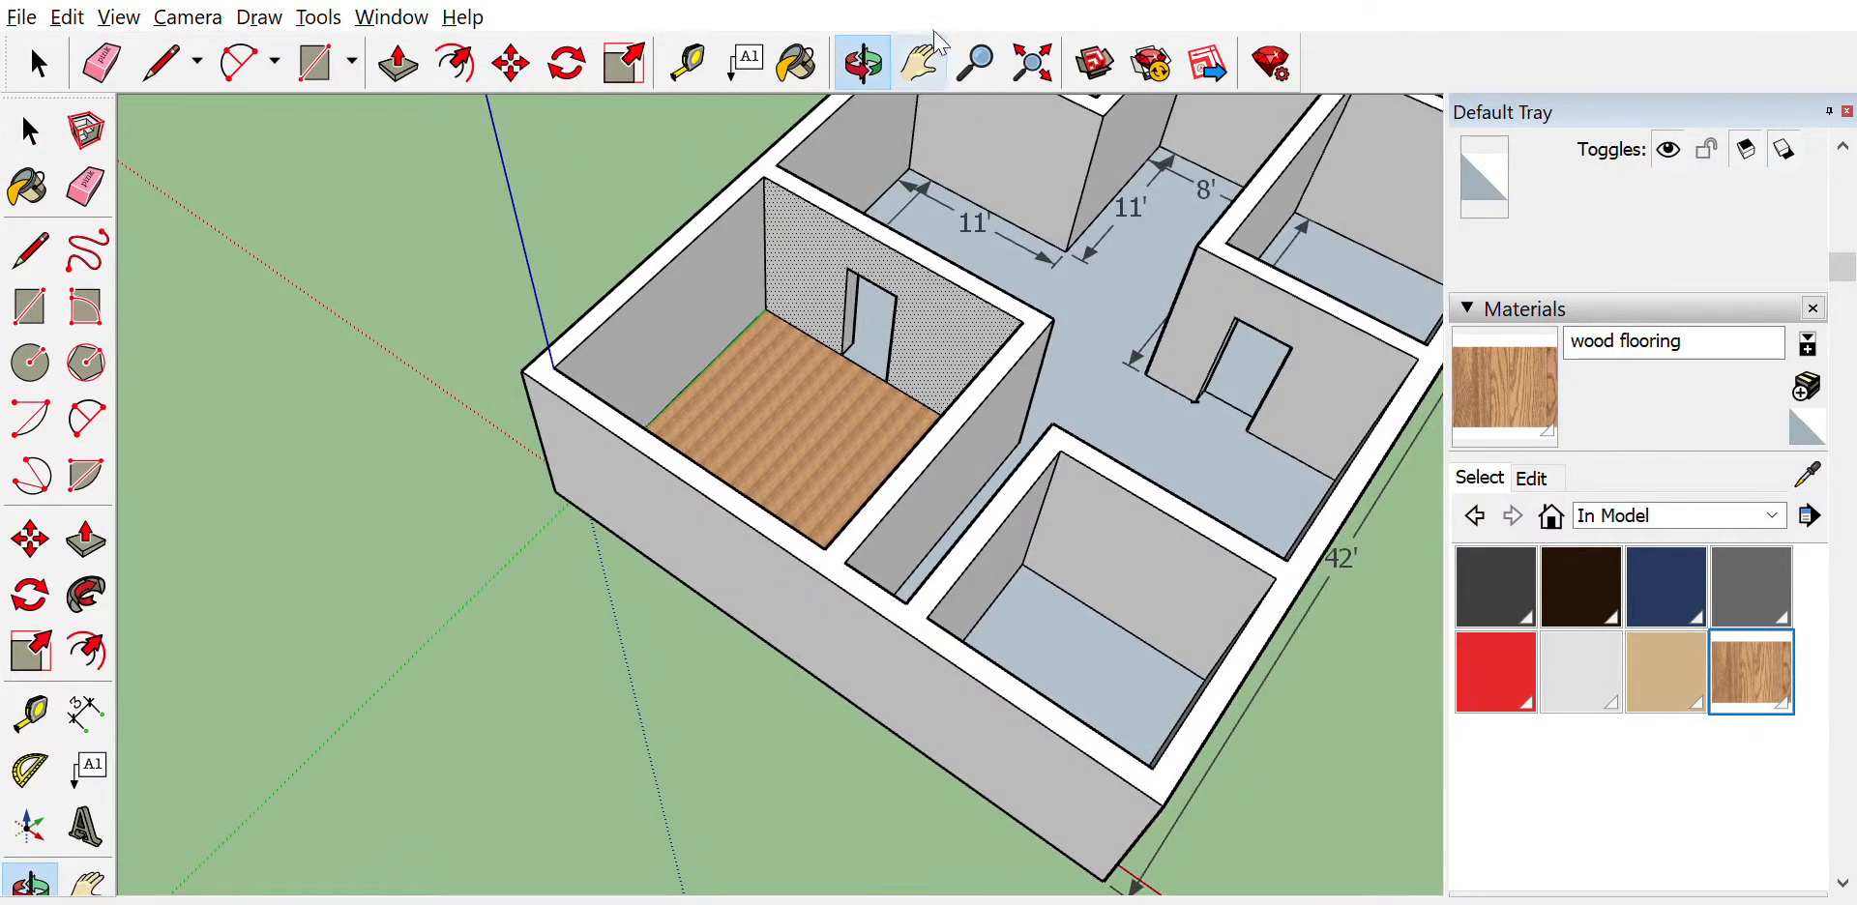
click(919, 63)
drag(1175, 272, 869, 416)
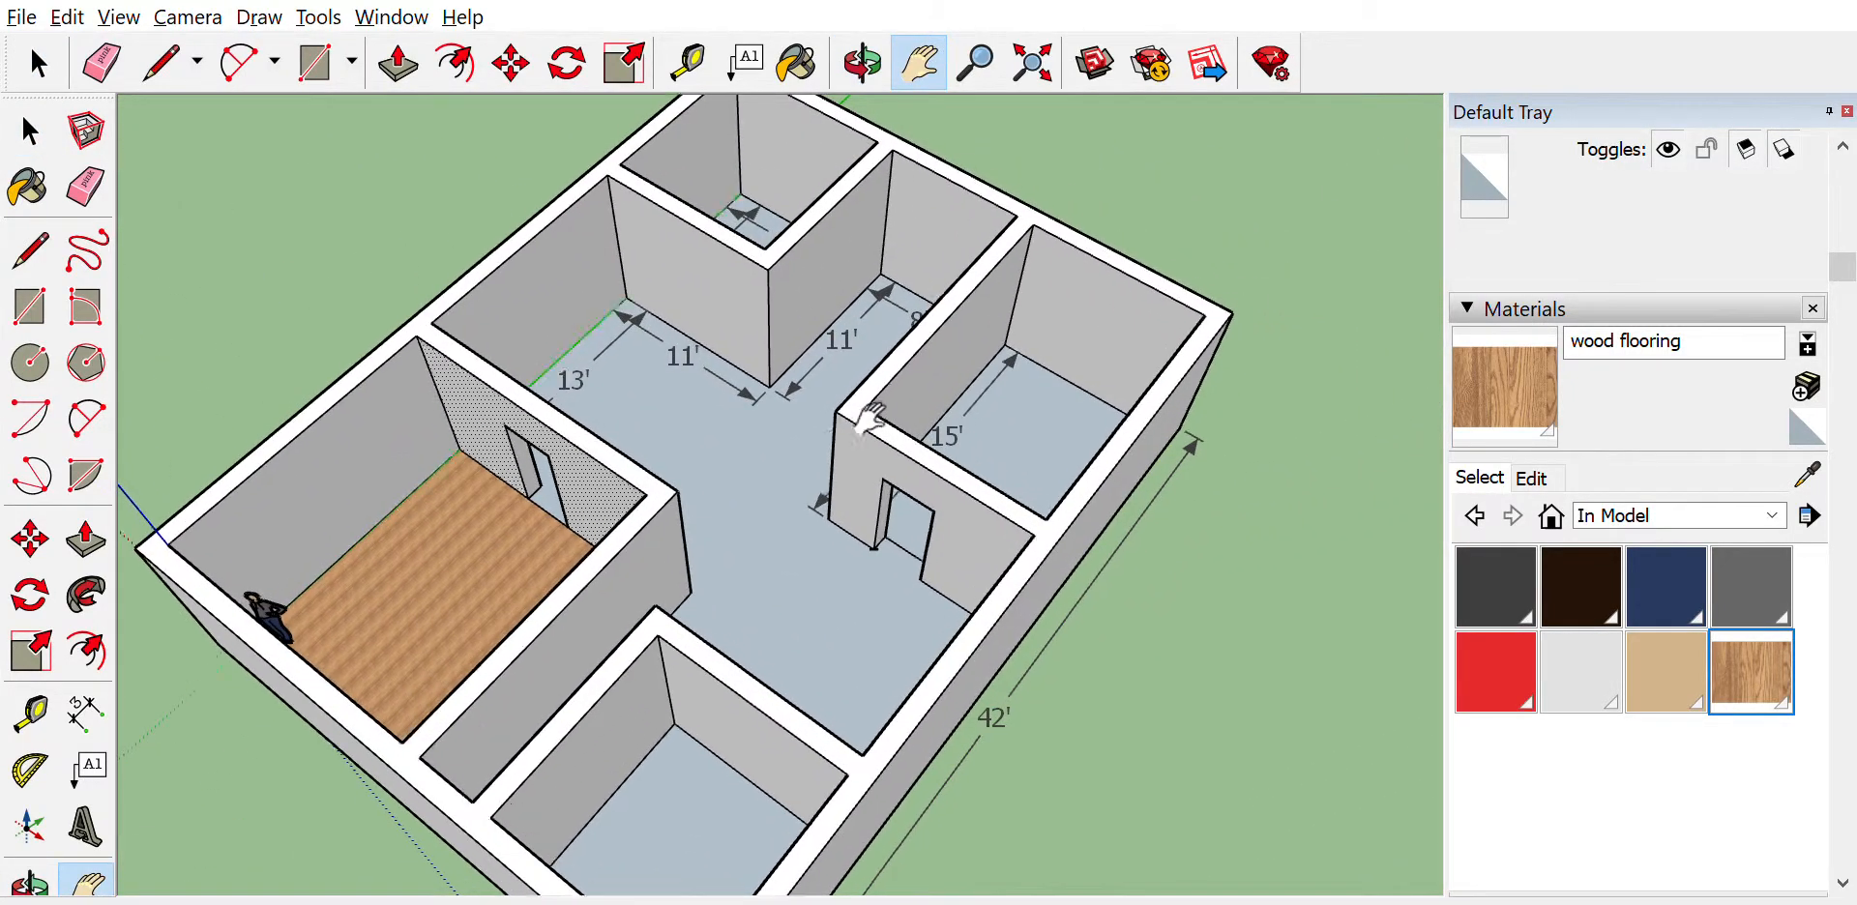
middle_drag(773, 394, 575, 602)
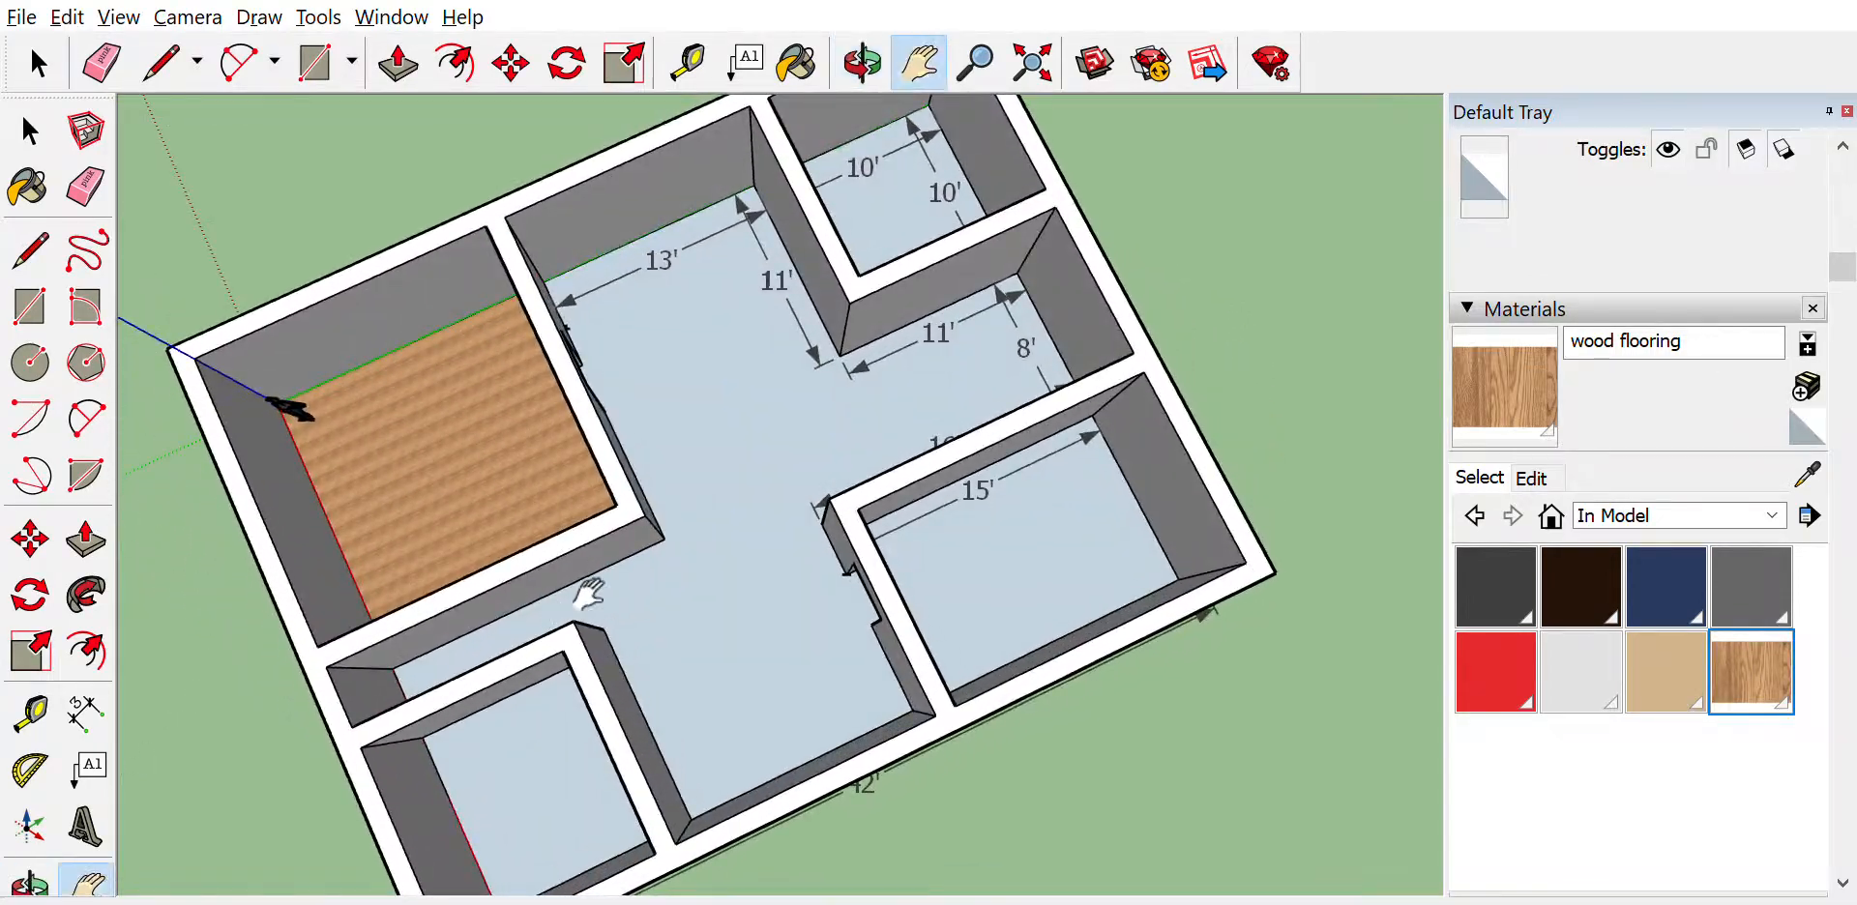
middle_drag(730, 495, 920, 267)
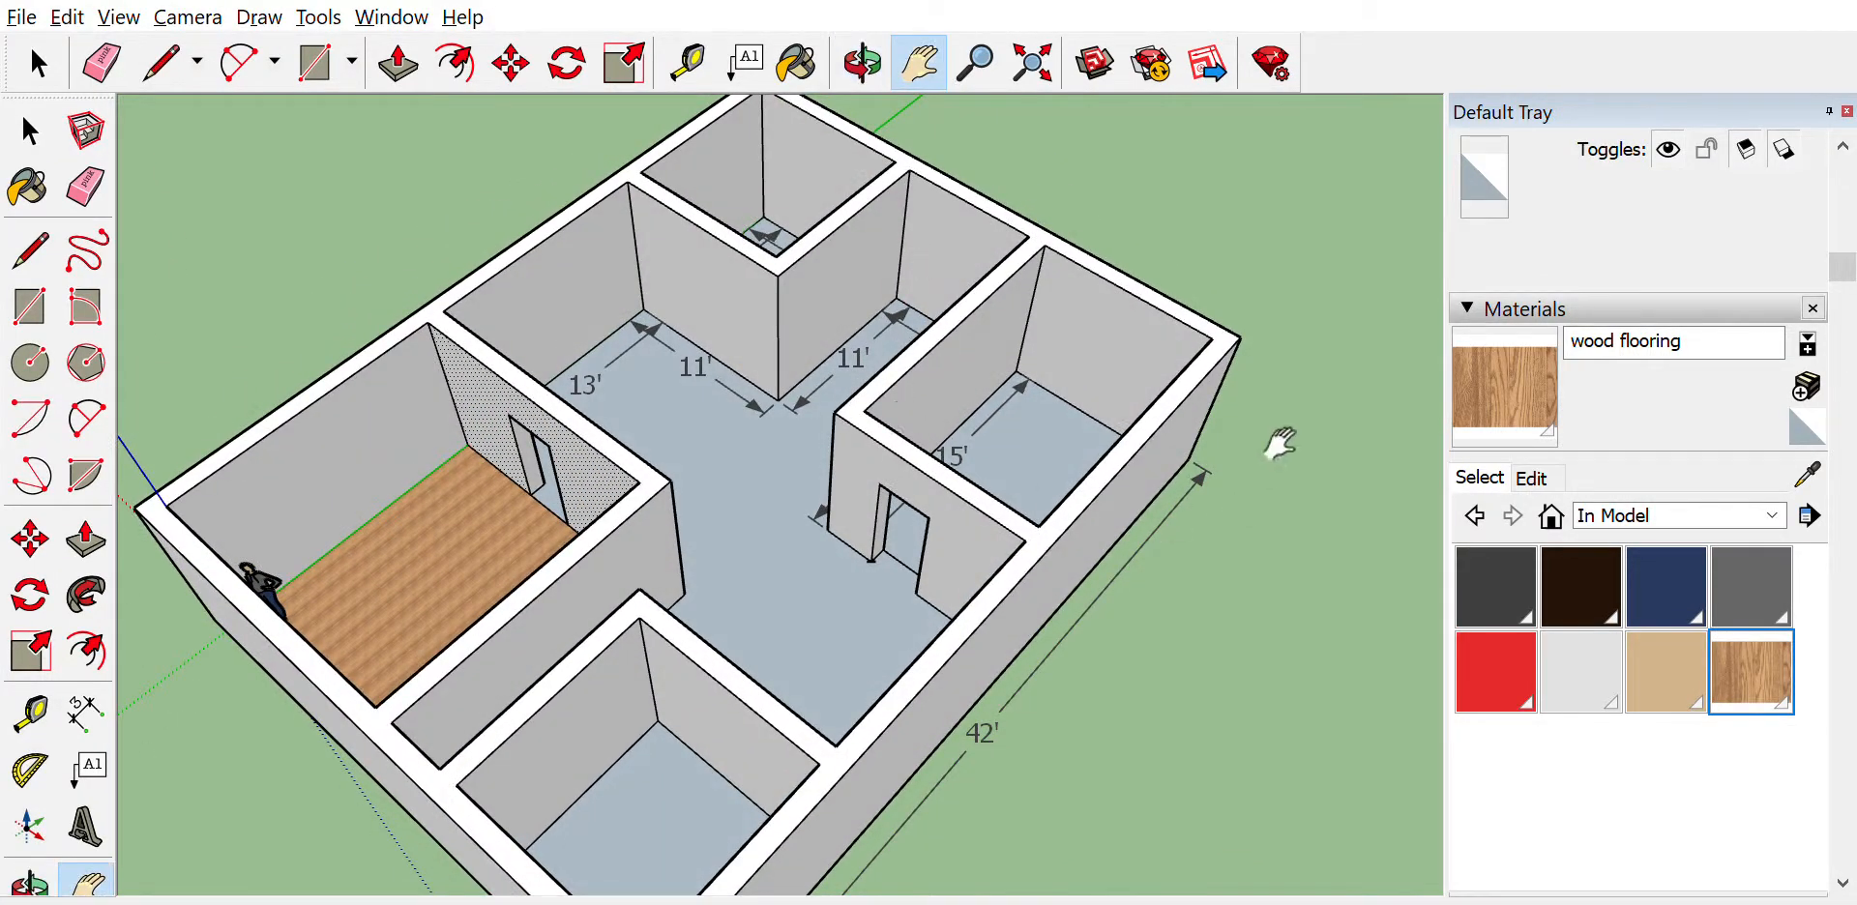